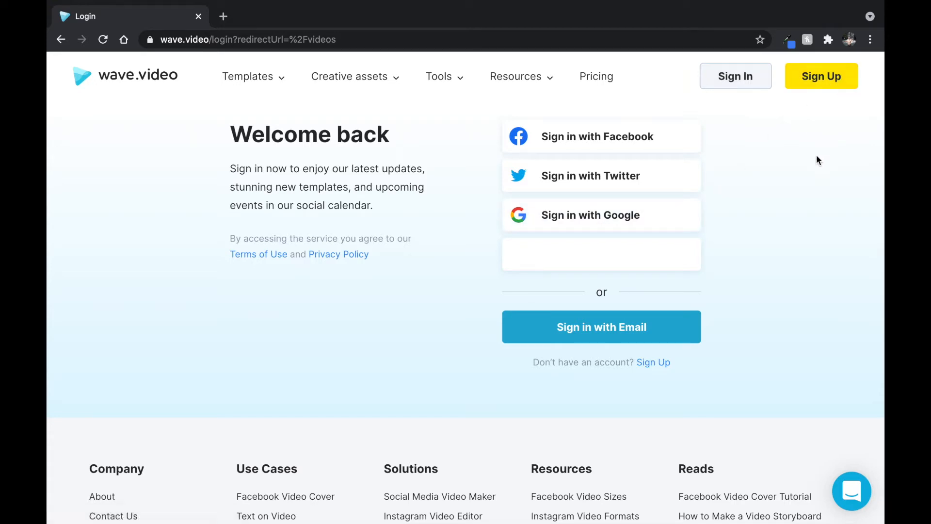
Step: Sign in to the wave.video account with the first listed Google account
{"action": "left_click", "coordinate": [737, 93]}
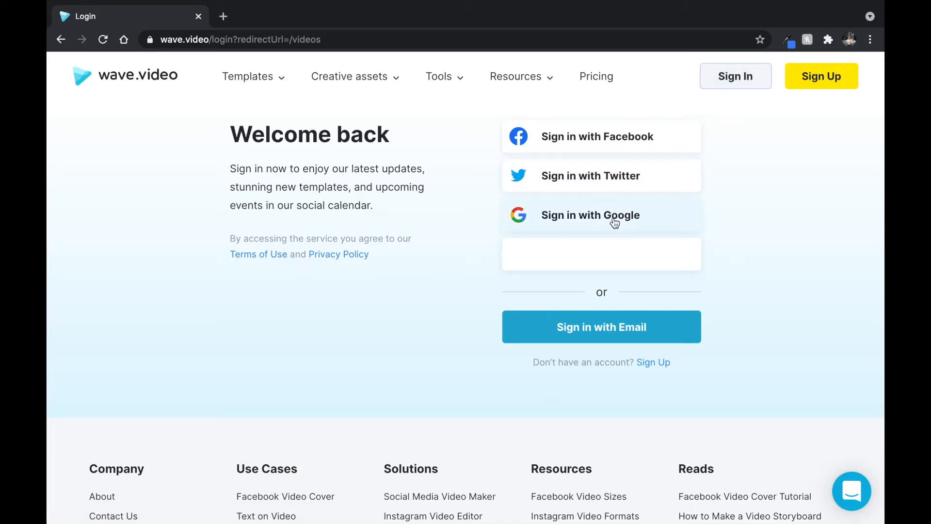
{"action": "left_click", "coordinate": [598, 226]}
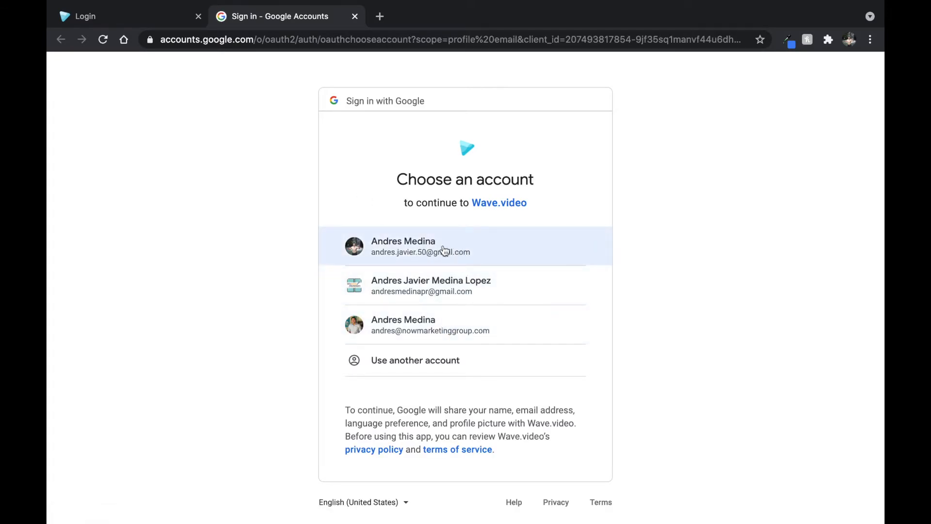
{"action": "left_click", "coordinate": [477, 247]}
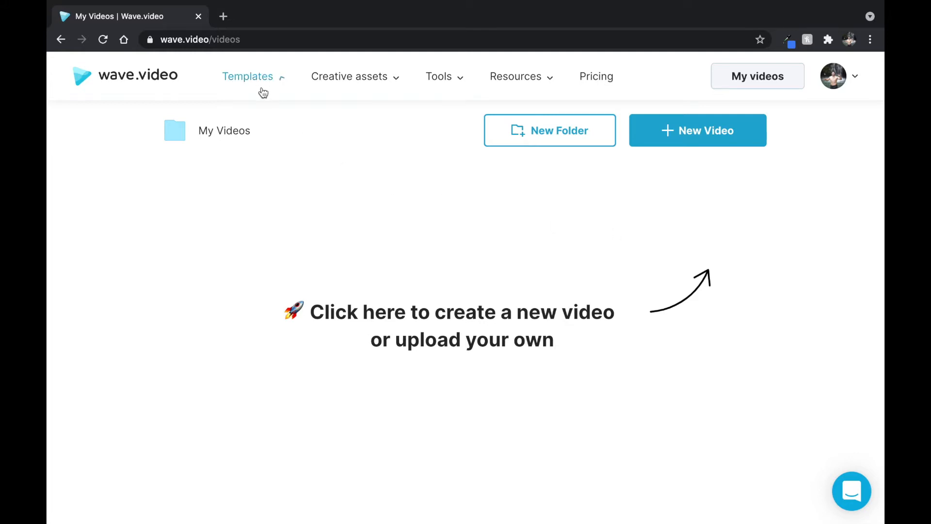
{"action": "mouse_move", "coordinate": [264, 81]}
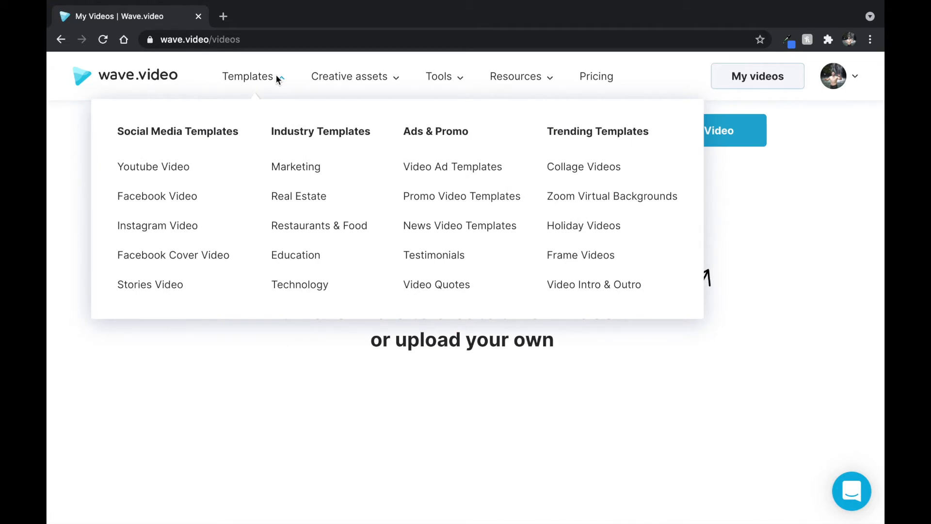
{"action": "mouse_move", "coordinate": [333, 85]}
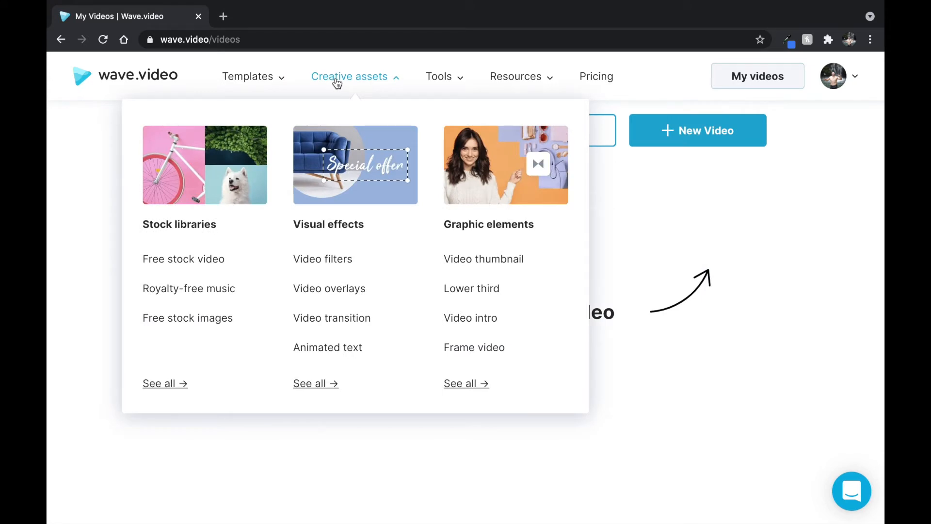
{"action": "mouse_move", "coordinate": [450, 73]}
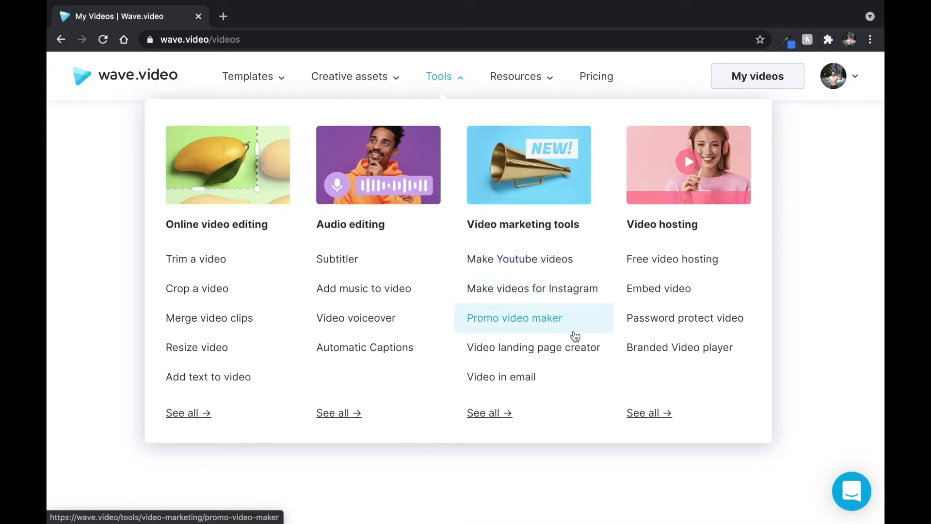
{"action": "mouse_move", "coordinate": [531, 87]}
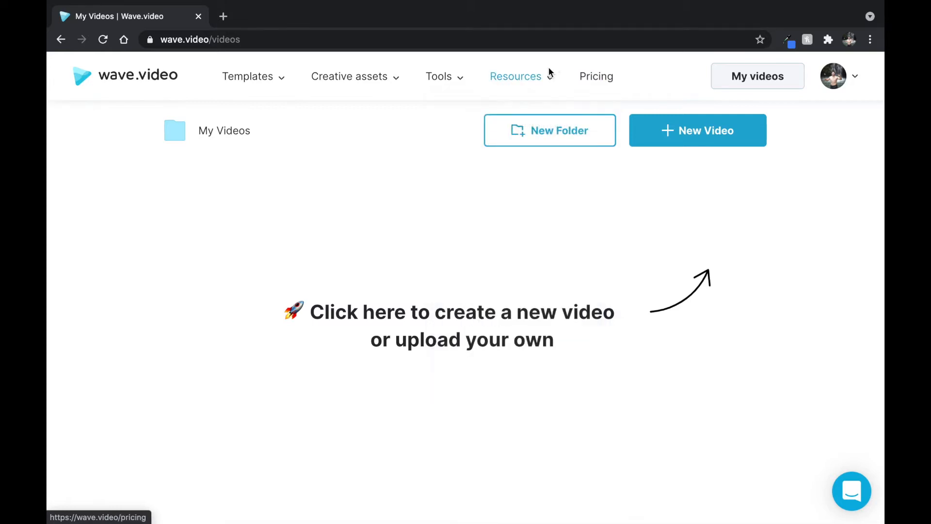
Step: Open the pricing page and compare the features of the Free, Creator and Business plans
{"action": "left_click", "coordinate": [594, 80]}
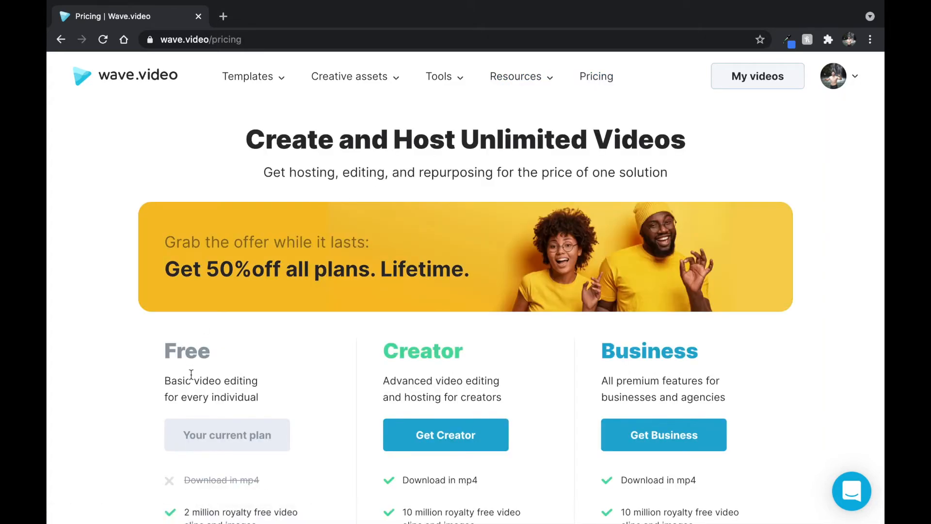
{"action": "scroll", "coordinate": [190, 375], "scroll_direction": "down", "scroll_amount": 5}
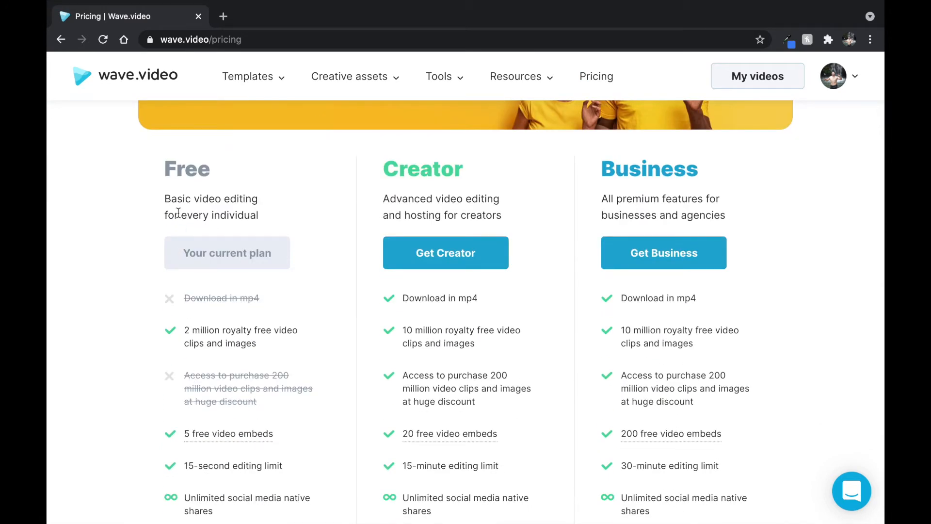
{"action": "scroll", "coordinate": [240, 238], "scroll_direction": "down", "scroll_amount": 2}
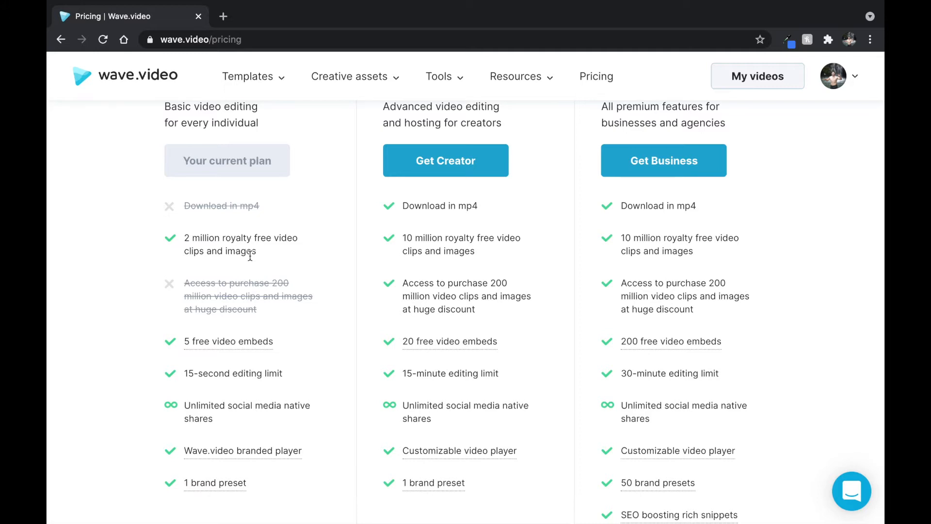
{"action": "scroll", "coordinate": [249, 256], "scroll_direction": "down", "scroll_amount": 2}
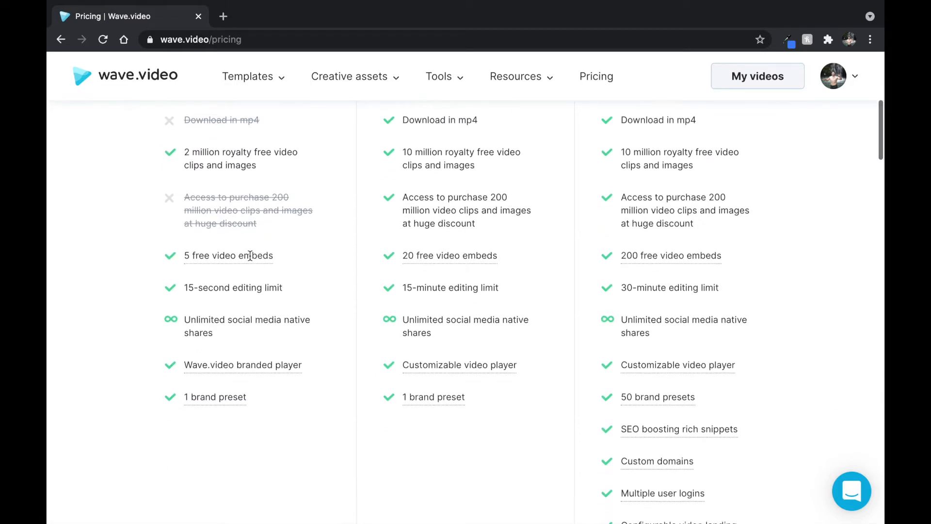
{"action": "mouse_move", "coordinate": [286, 353]}
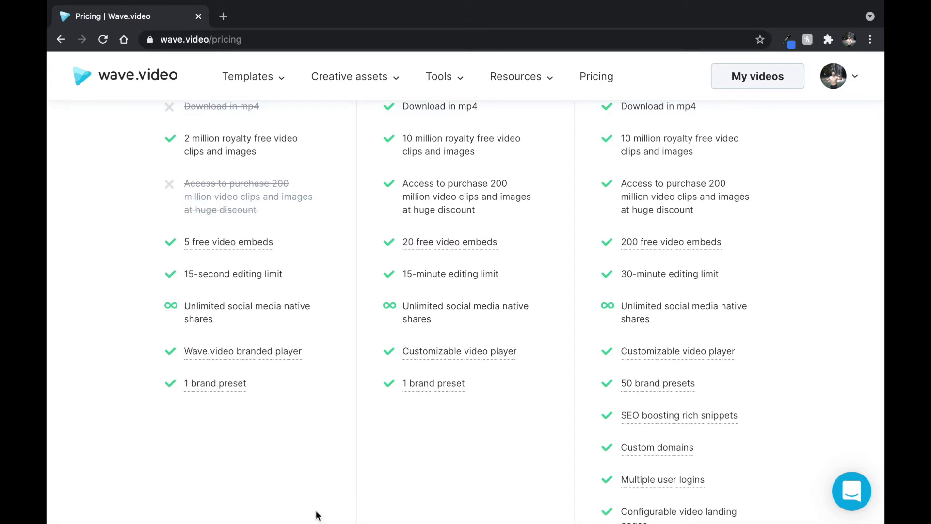
{"action": "scroll", "coordinate": [315, 513], "scroll_direction": "up", "scroll_amount": 5}
{"action": "scroll", "coordinate": [428, 519], "scroll_direction": "up", "scroll_amount": 2}
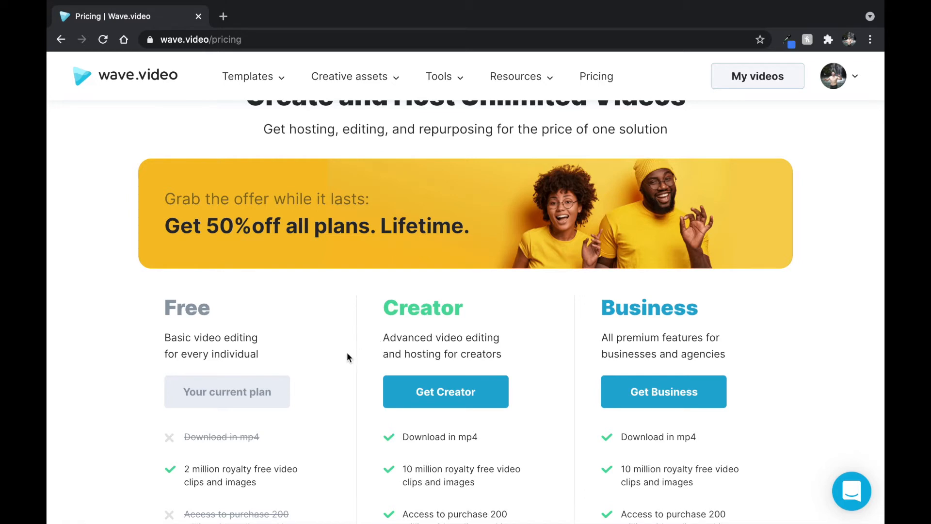
{"action": "scroll", "coordinate": [424, 335], "scroll_direction": "down", "scroll_amount": 3}
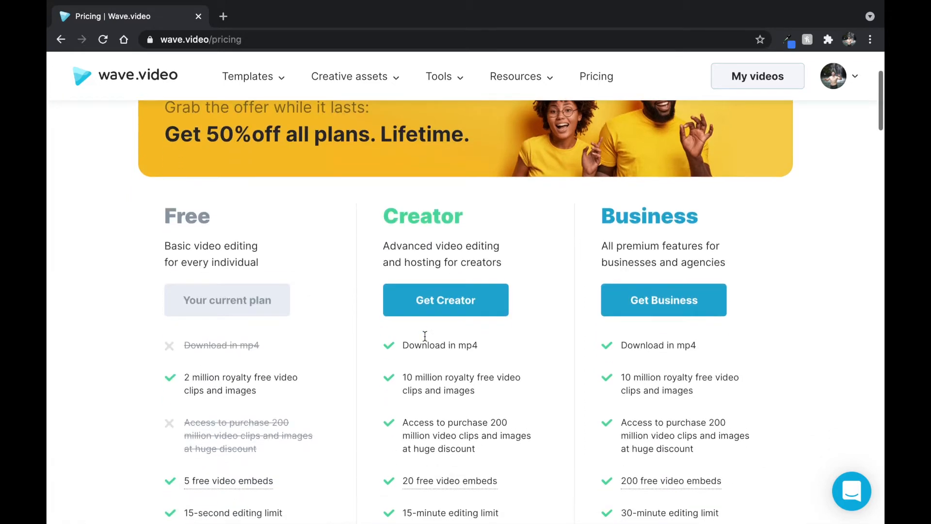
{"action": "scroll", "coordinate": [424, 336], "scroll_direction": "down", "scroll_amount": 1}
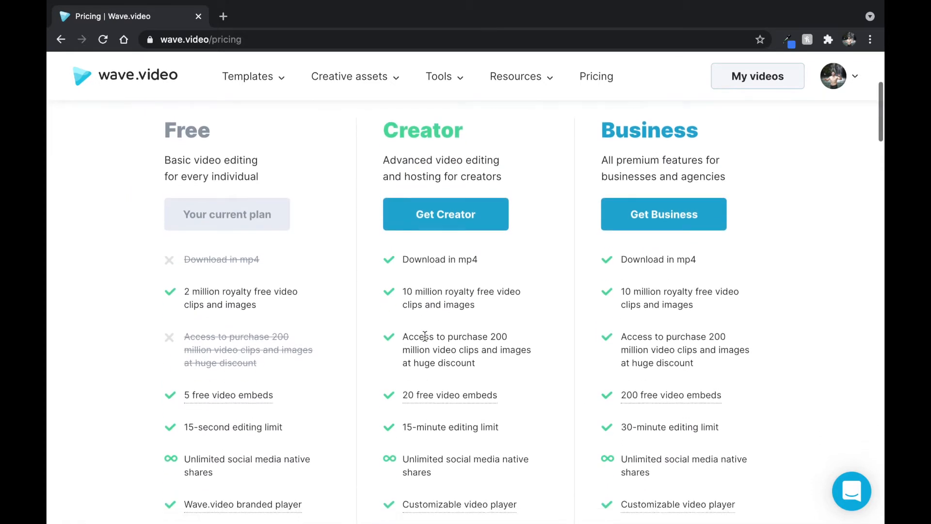
{"action": "scroll", "coordinate": [425, 335], "scroll_direction": "down", "scroll_amount": 3}
{"action": "scroll", "coordinate": [425, 336], "scroll_direction": "up", "scroll_amount": 4}
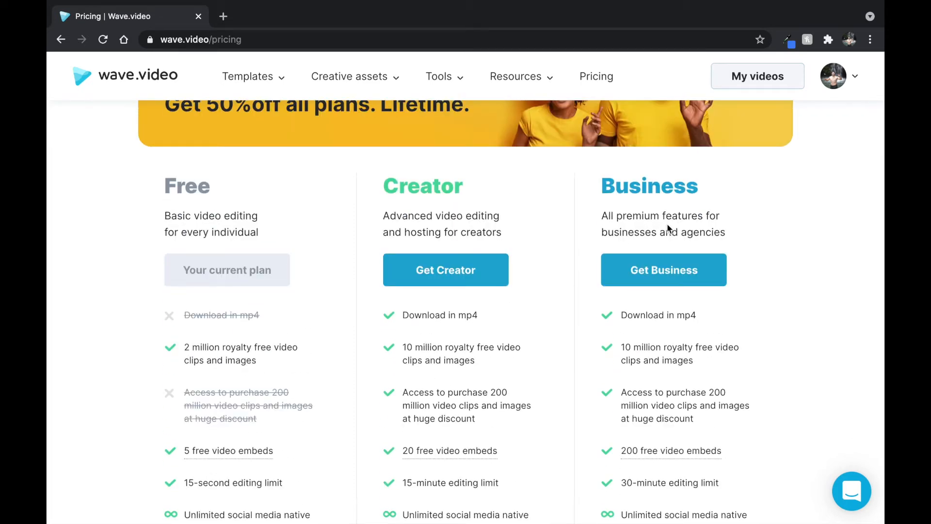
{"action": "scroll", "coordinate": [667, 223], "scroll_direction": "down", "scroll_amount": 1}
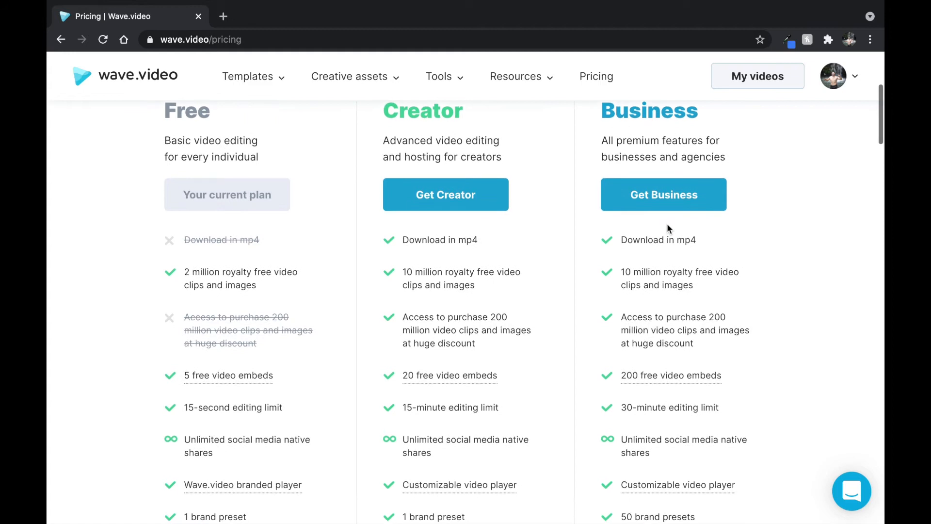
{"action": "scroll", "coordinate": [866, 295], "scroll_direction": "down", "scroll_amount": 5}
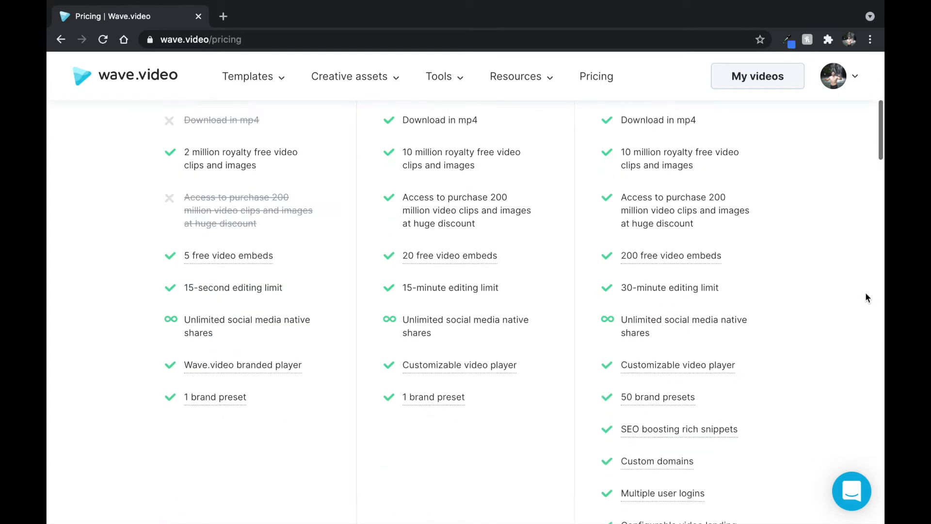
{"action": "scroll", "coordinate": [867, 298], "scroll_direction": "up", "scroll_amount": 10}
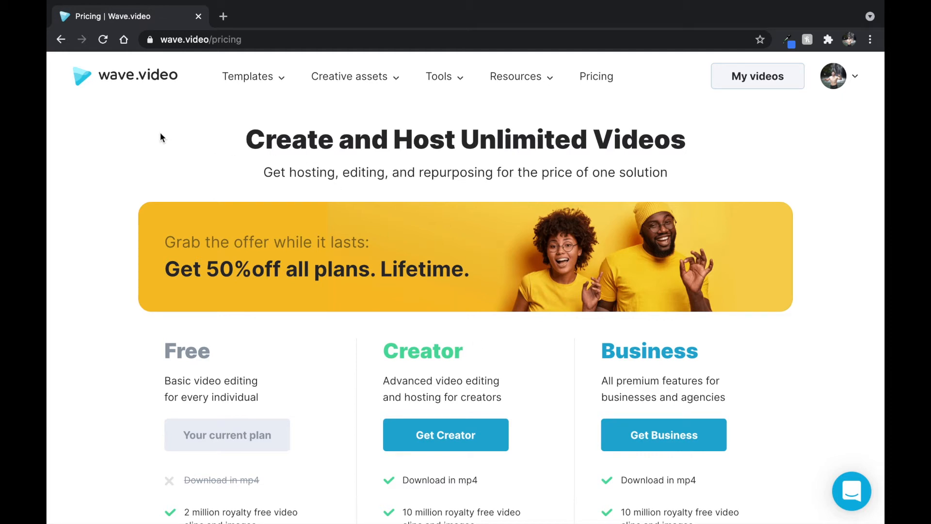
{"action": "scroll", "coordinate": [123, 353], "scroll_direction": "down", "scroll_amount": 2}
{"action": "scroll", "coordinate": [123, 353], "scroll_direction": "up", "scroll_amount": 3}
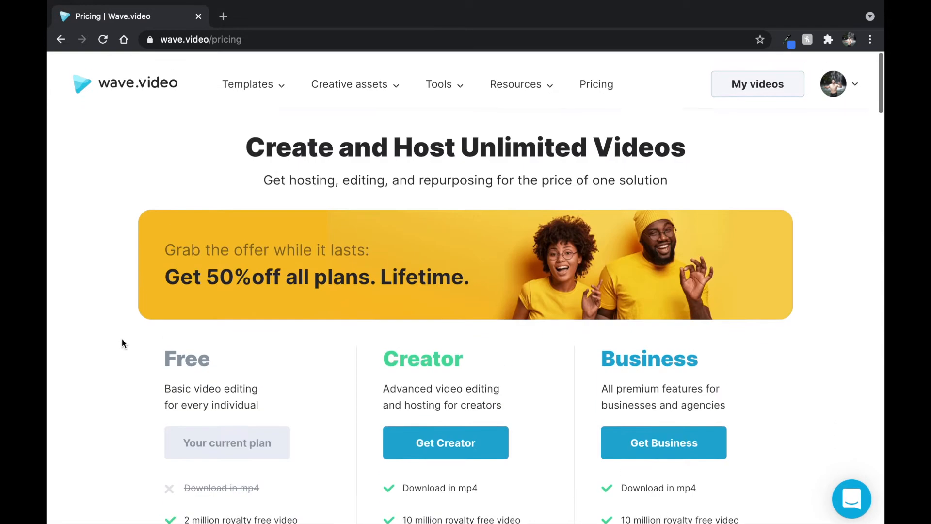
Step: Open the site's home page and look over its introduction and customer reviews section
{"action": "left_click", "coordinate": [153, 85]}
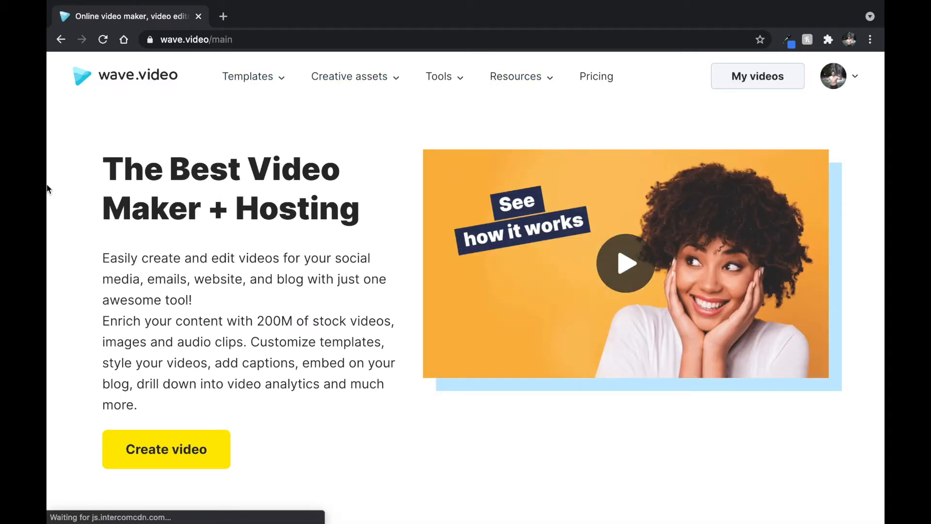
{"action": "scroll", "coordinate": [47, 188], "scroll_direction": "down", "scroll_amount": 8}
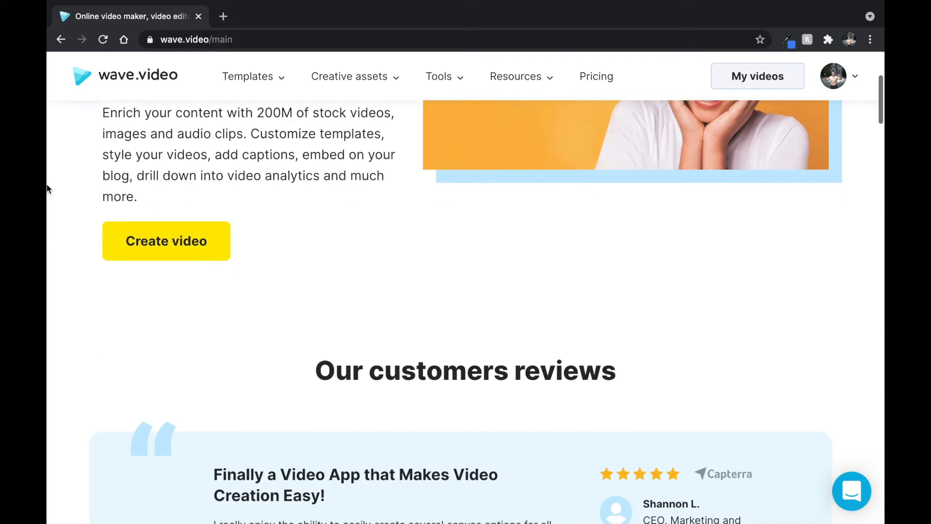
{"action": "scroll", "coordinate": [47, 188], "scroll_direction": "up", "scroll_amount": 8}
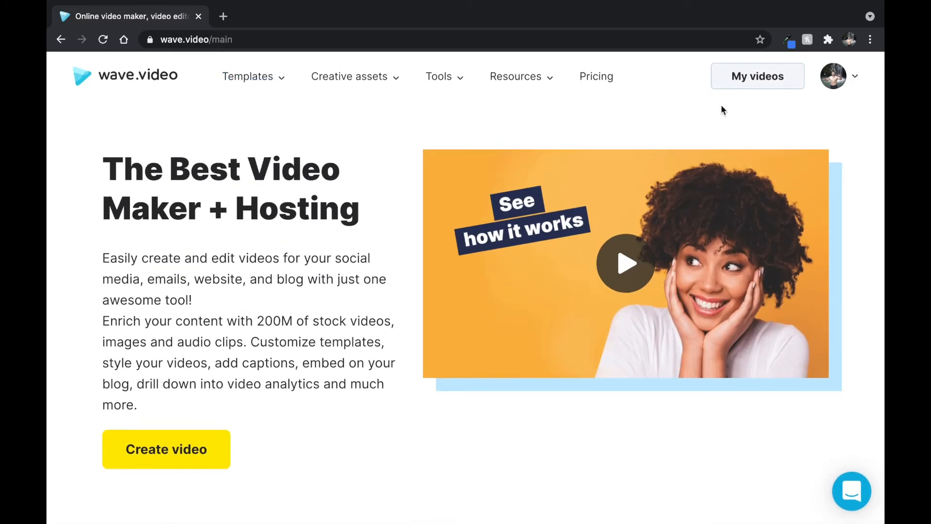
Step: Create a folder named "Training Folder" in My Videos
{"action": "left_click", "coordinate": [744, 80]}
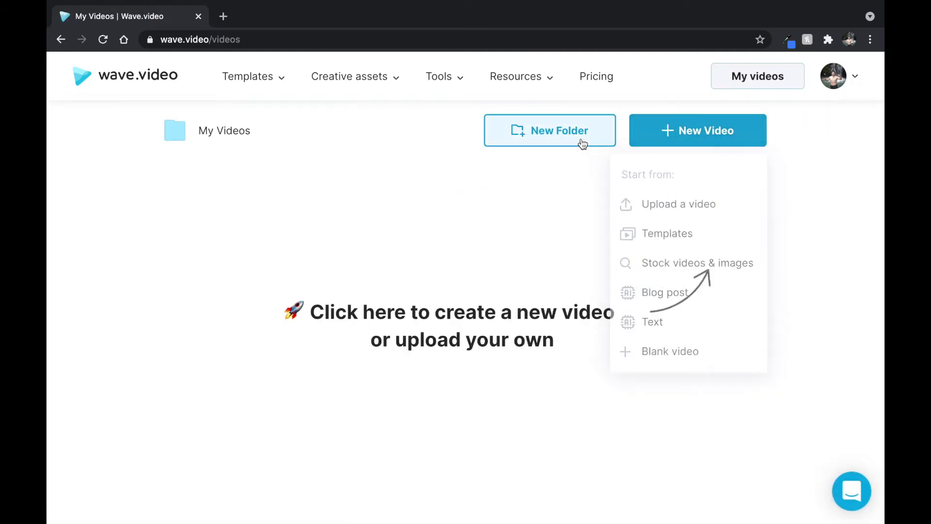
{"action": "mouse_move", "coordinate": [681, 138]}
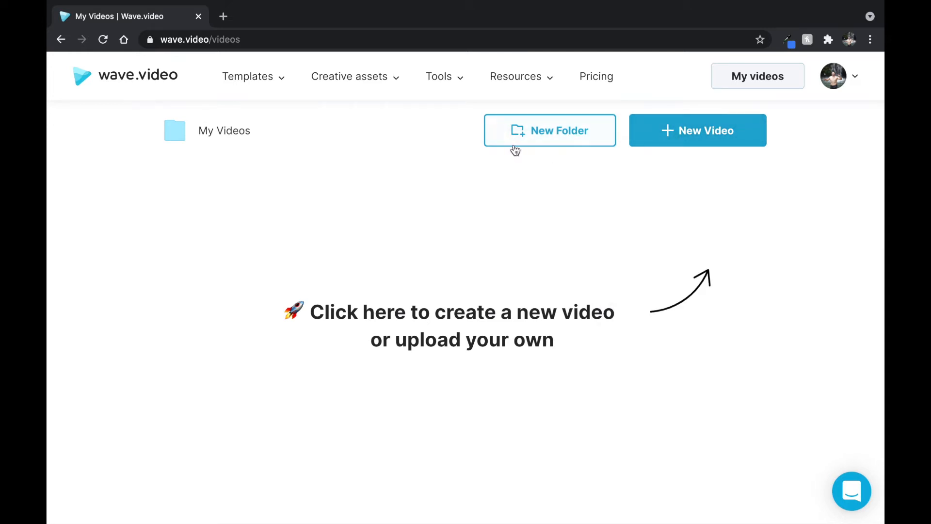
{"action": "left_click", "coordinate": [519, 146]}
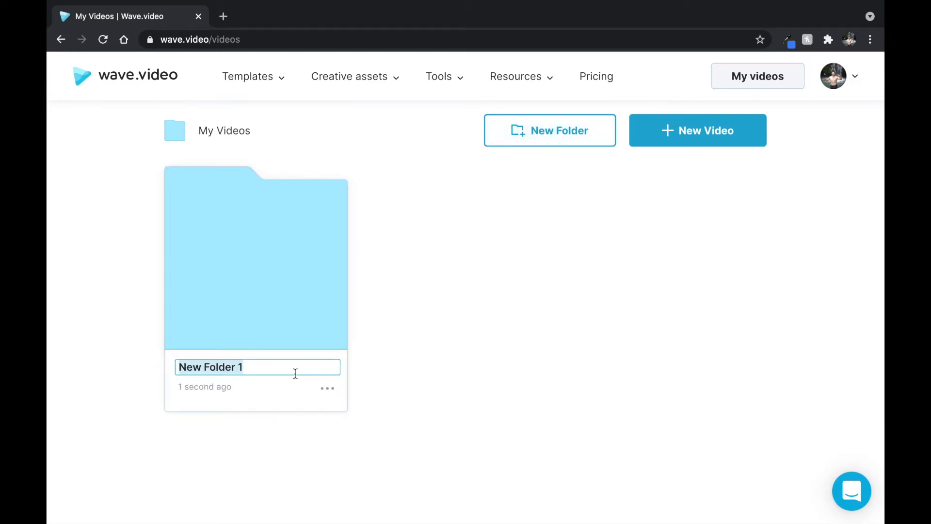
{"action": "type", "text": "Training "}
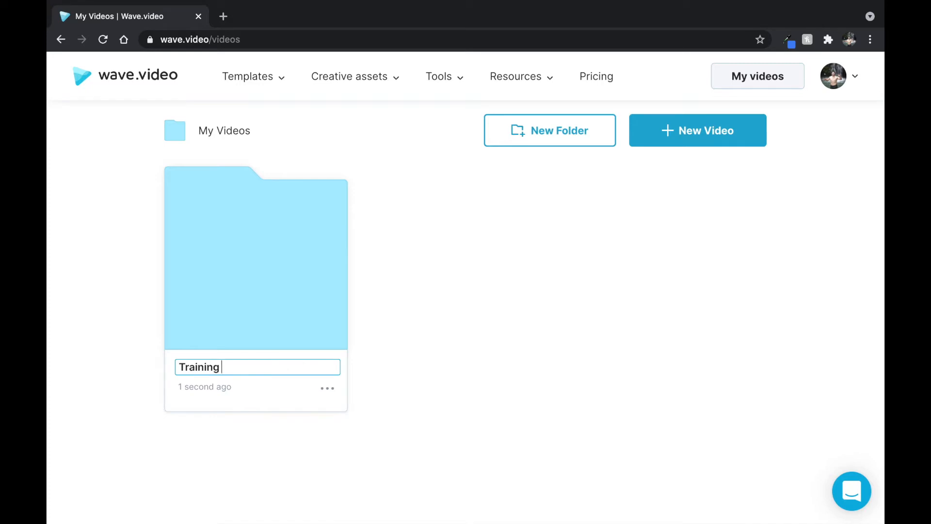
{"action": "type", "text": "Folder"}
{"action": "key", "text": "Return"}
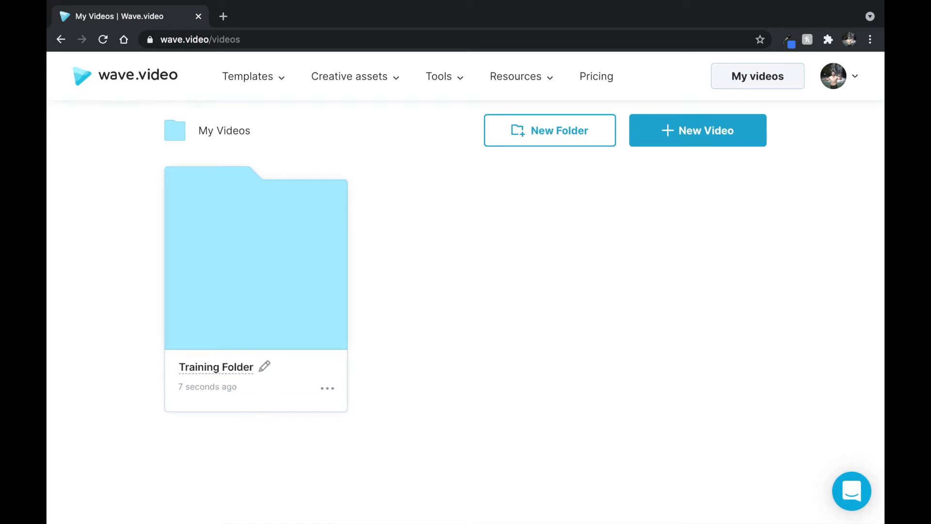
Step: Create a blank video in the 16:9 Horizontal format inside Training Folder
{"action": "left_click", "coordinate": [262, 299]}
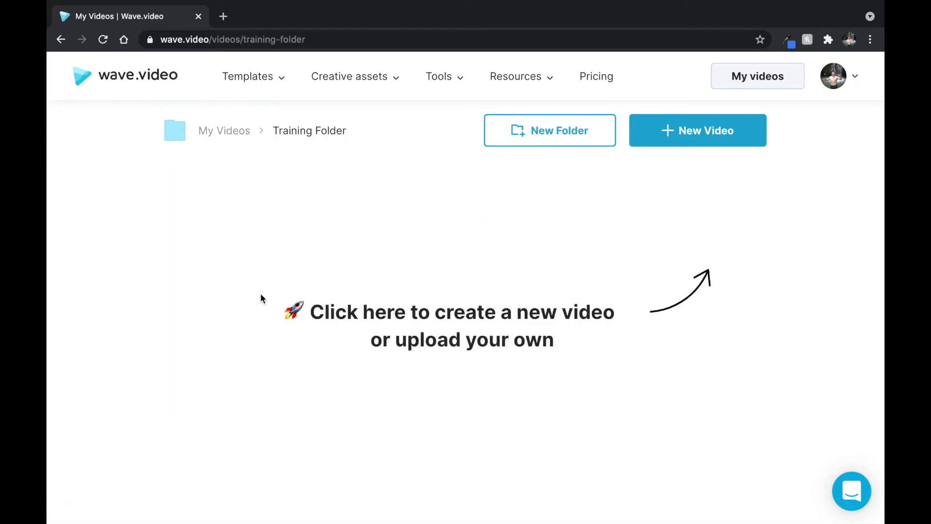
{"action": "left_click", "coordinate": [709, 144]}
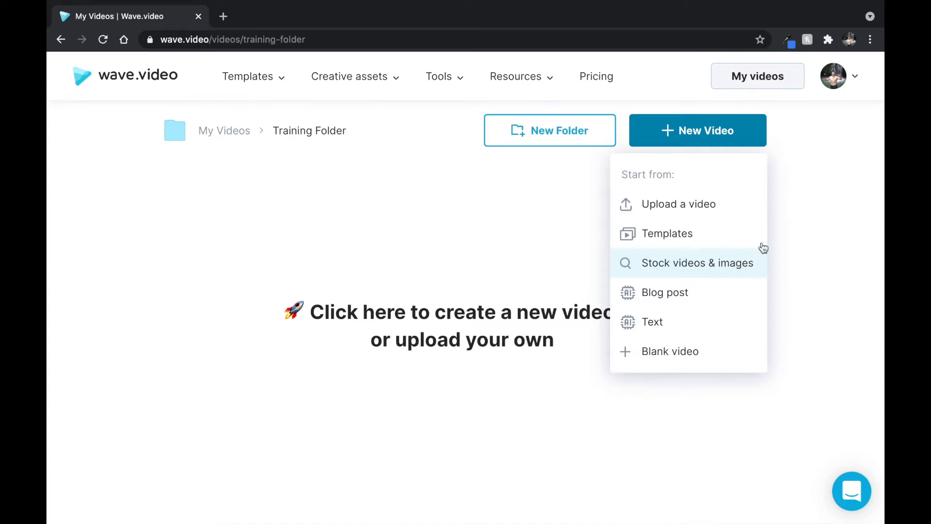
{"action": "mouse_move", "coordinate": [726, 141]}
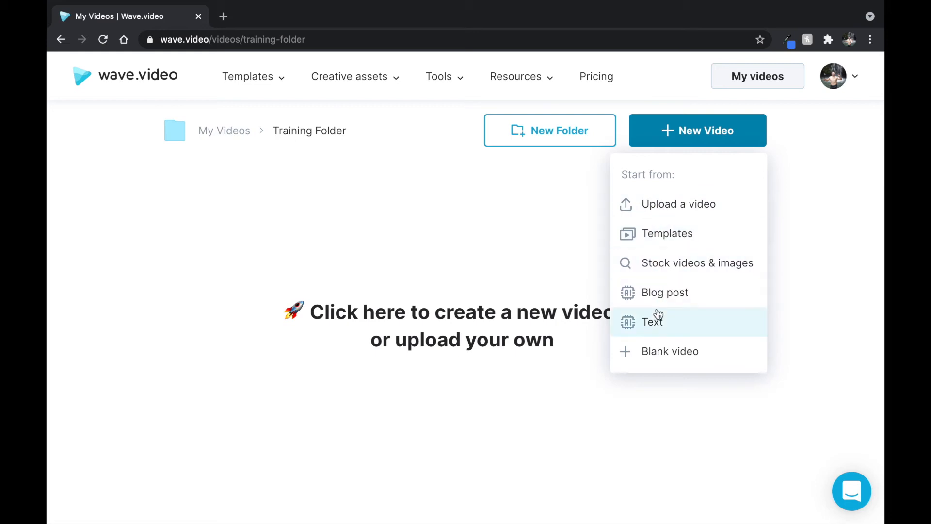
{"action": "left_click", "coordinate": [659, 355]}
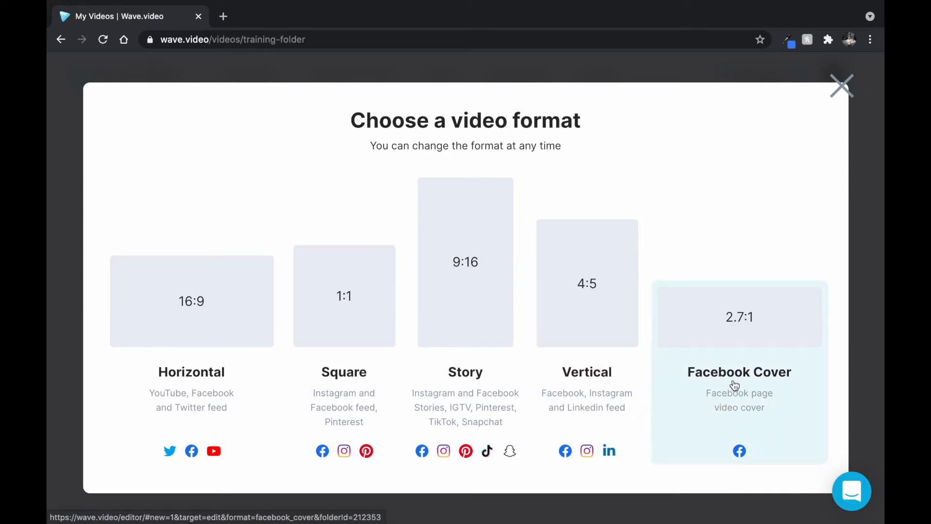
{"action": "left_click", "coordinate": [209, 314]}
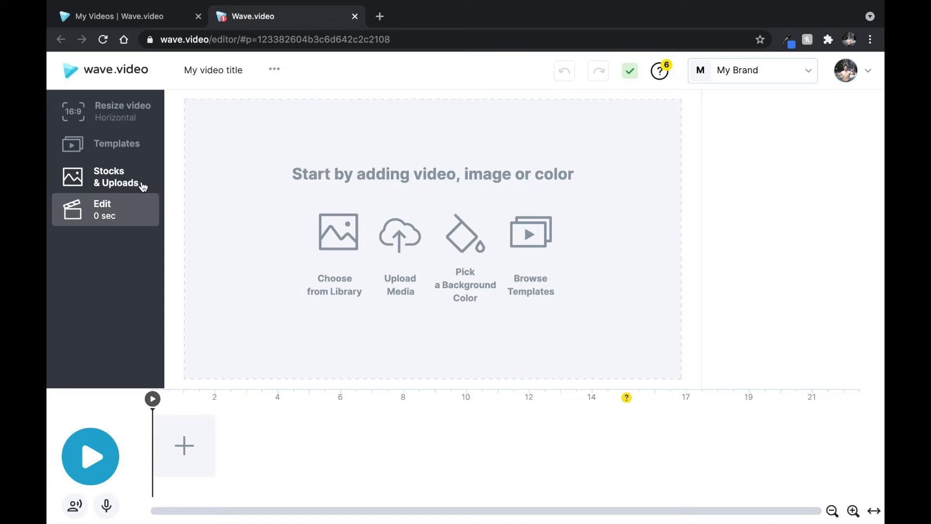
Step: Open the full list of resize formats and examine the YouTube, Facebook, Twitter and Instagram options
{"action": "left_click", "coordinate": [131, 125]}
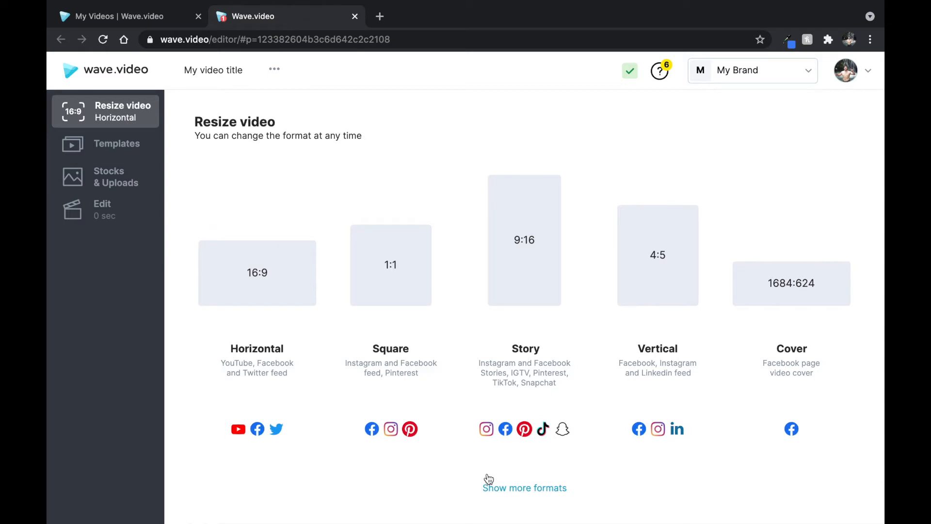
{"action": "left_click", "coordinate": [503, 491]}
{"action": "scroll", "coordinate": [503, 491], "scroll_direction": "down", "scroll_amount": 2}
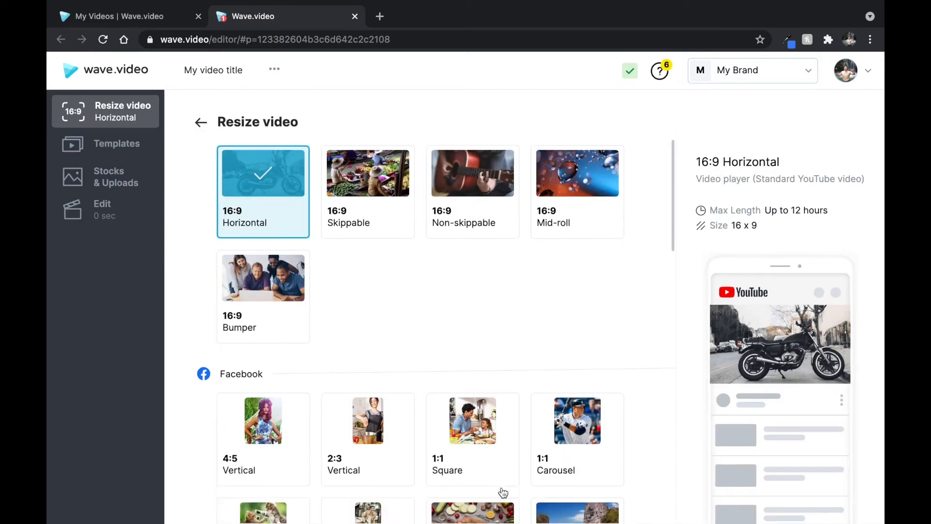
{"action": "scroll", "coordinate": [503, 491], "scroll_direction": "down", "scroll_amount": 4}
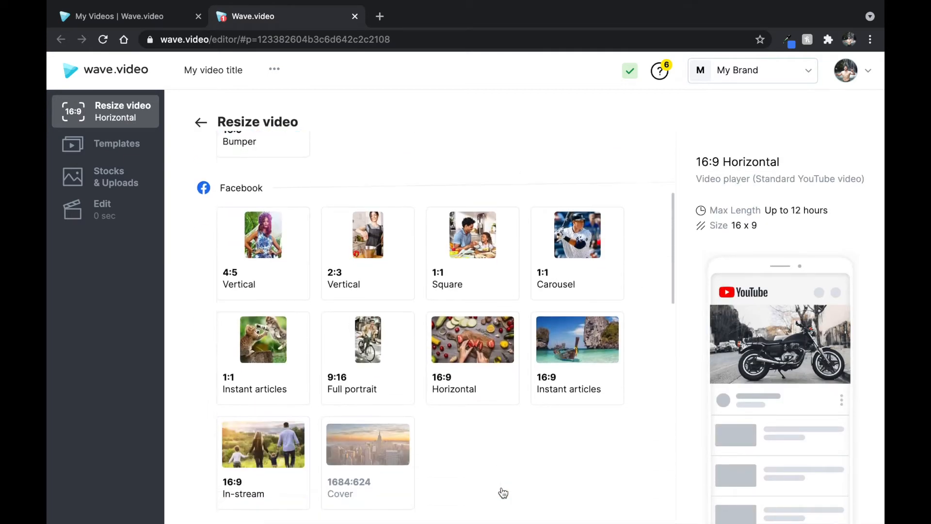
{"action": "scroll", "coordinate": [502, 492], "scroll_direction": "down", "scroll_amount": 5}
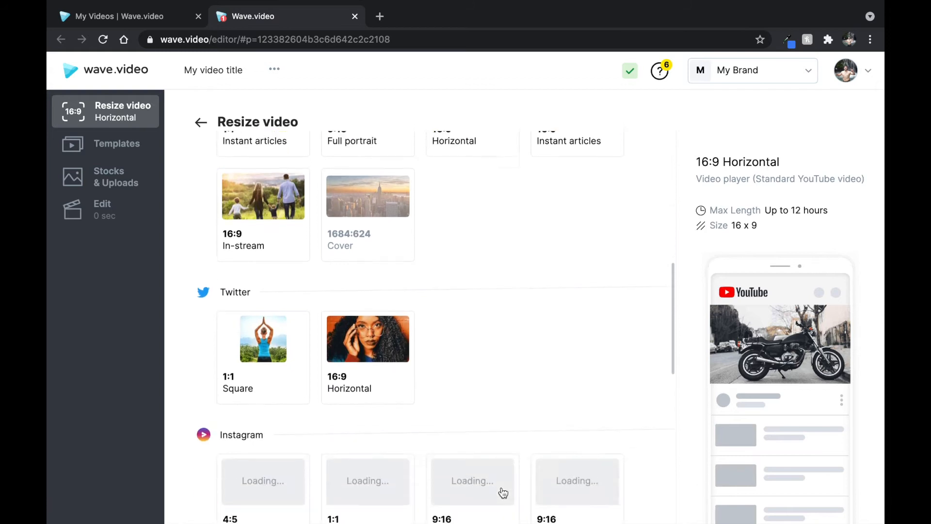
{"action": "scroll", "coordinate": [503, 493], "scroll_direction": "down", "scroll_amount": 2}
{"action": "scroll", "coordinate": [503, 492], "scroll_direction": "up", "scroll_amount": 2}
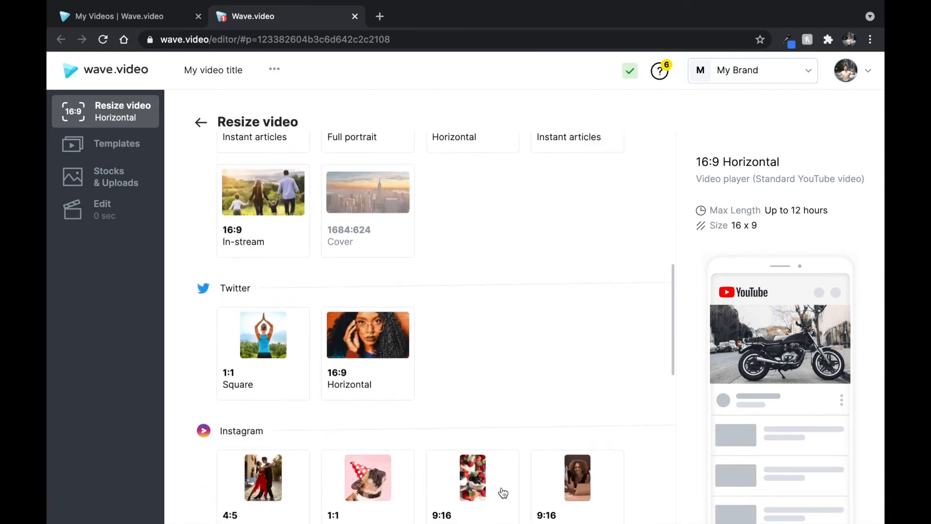
{"action": "scroll", "coordinate": [503, 492], "scroll_direction": "up", "scroll_amount": 10}
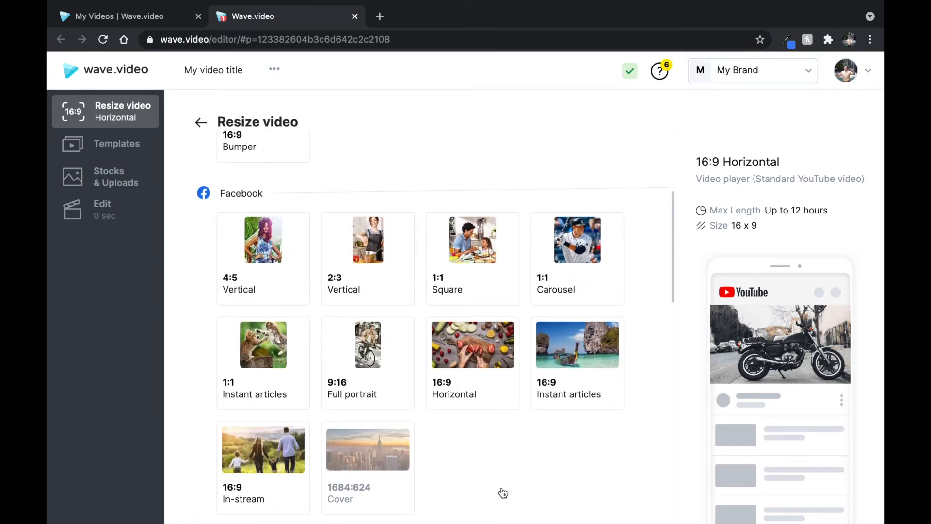
{"action": "scroll", "coordinate": [503, 493], "scroll_direction": "up", "scroll_amount": 1}
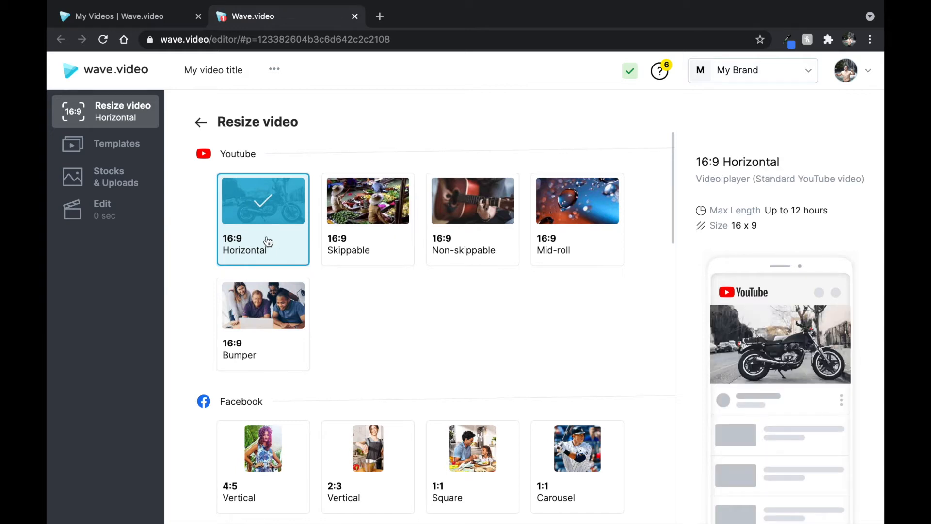
{"action": "scroll", "coordinate": [268, 242], "scroll_direction": "down", "scroll_amount": 3}
{"action": "scroll", "coordinate": [268, 242], "scroll_direction": "down", "scroll_amount": 2}
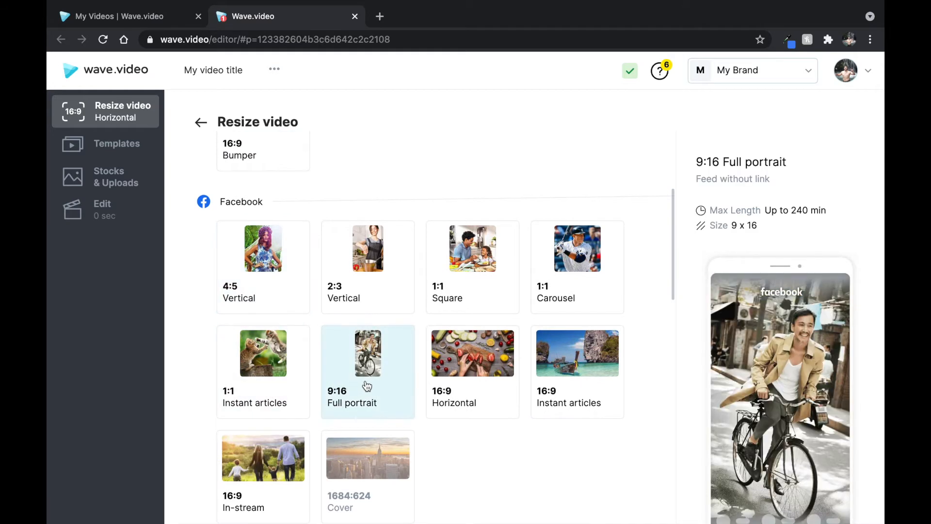
{"action": "scroll", "coordinate": [366, 386], "scroll_direction": "down", "scroll_amount": 2}
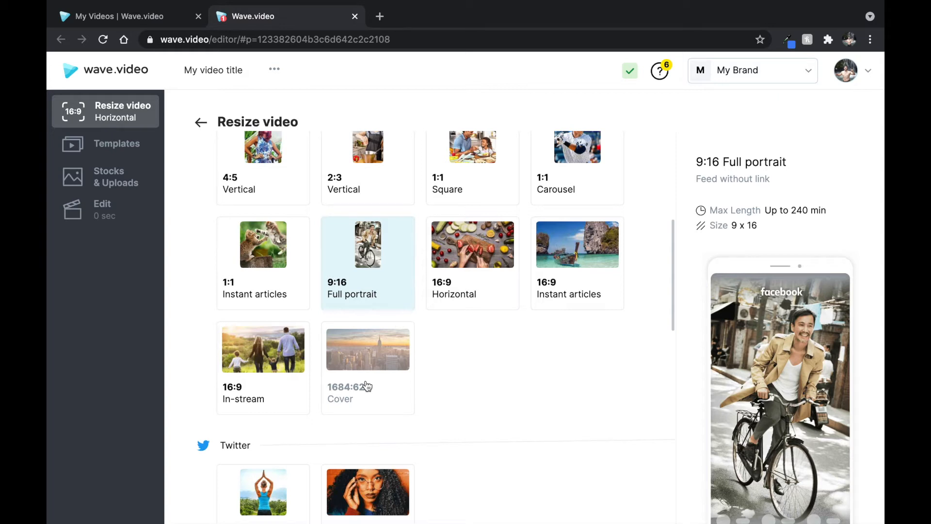
{"action": "scroll", "coordinate": [322, 307], "scroll_direction": "up", "scroll_amount": 5}
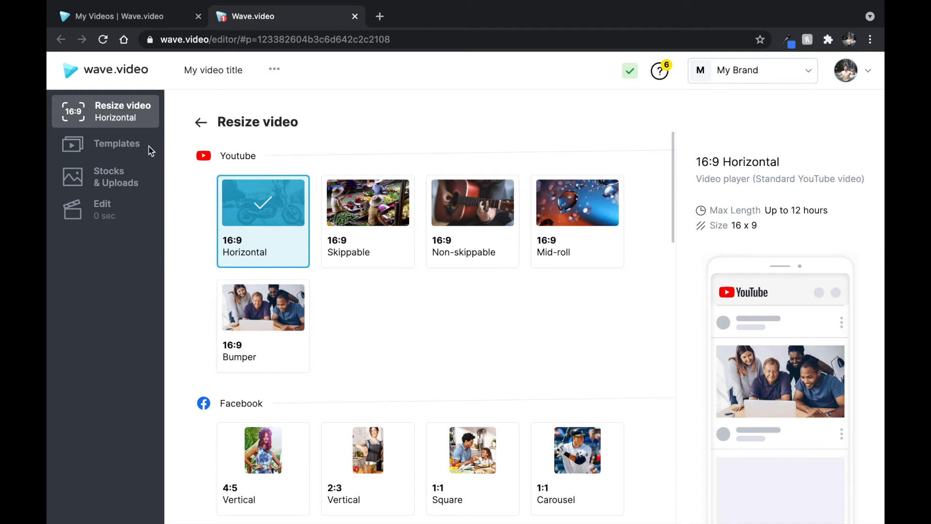
Step: Open the template library and look over its categories, including the Trending and Industries video templates
{"action": "left_click", "coordinate": [134, 152]}
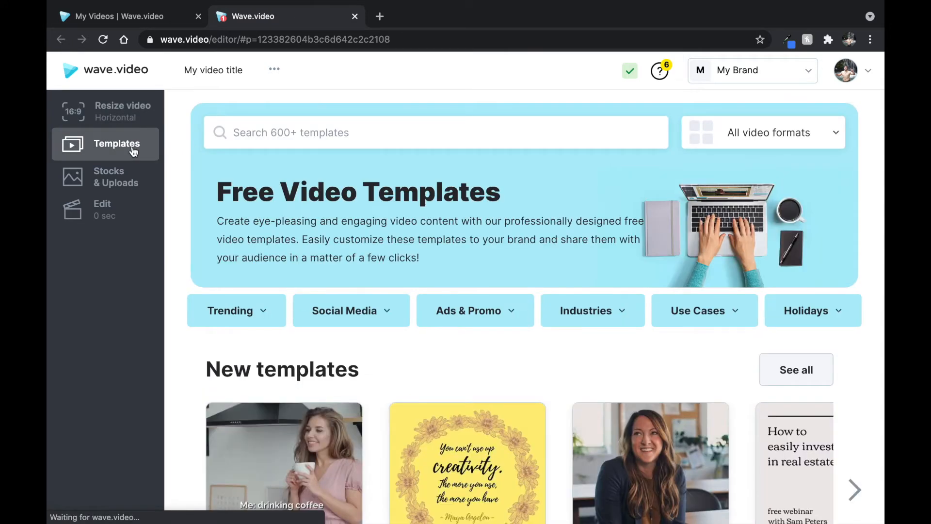
{"action": "left_click", "coordinate": [253, 313]}
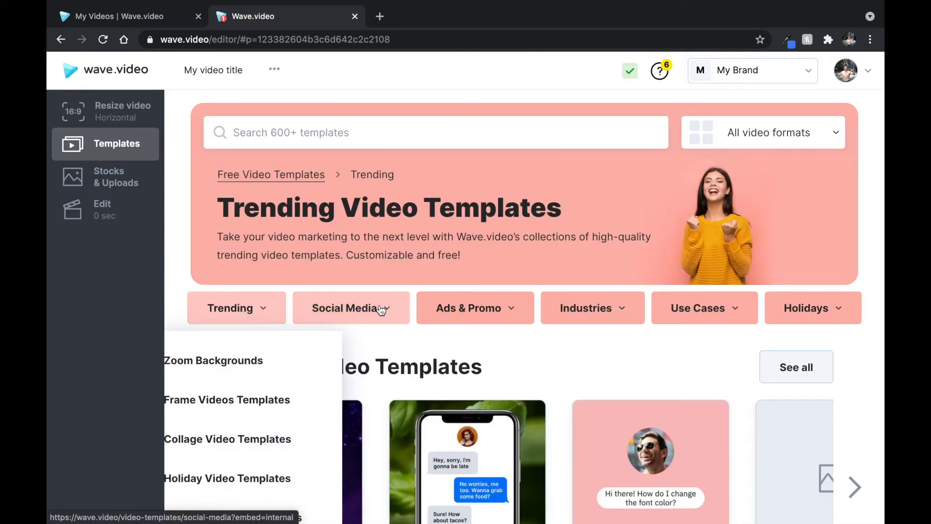
{"action": "mouse_move", "coordinate": [383, 308]}
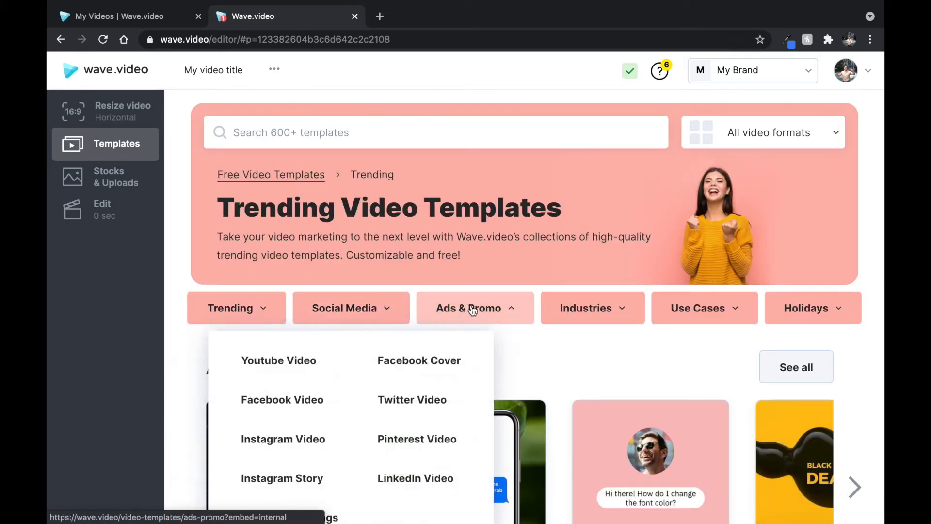
{"action": "mouse_move", "coordinate": [473, 311]}
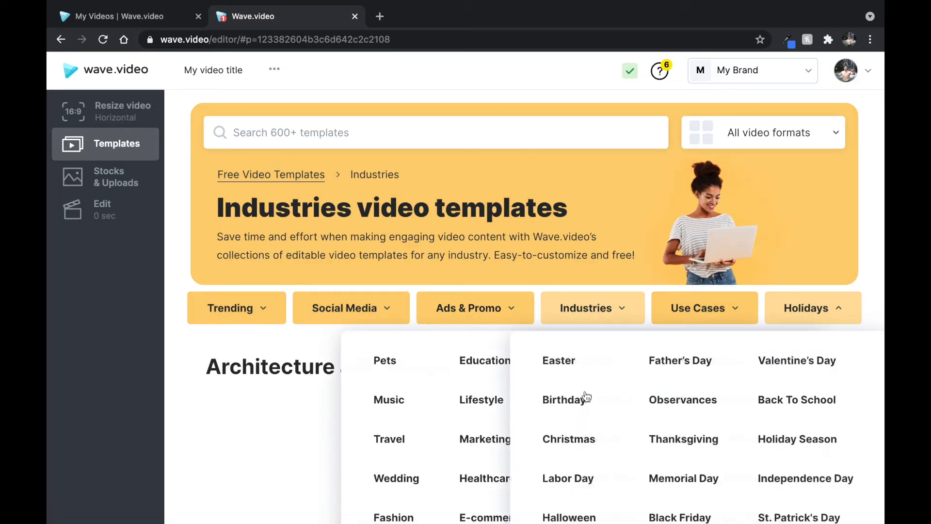
{"action": "scroll", "coordinate": [205, 403], "scroll_direction": "down", "scroll_amount": 4}
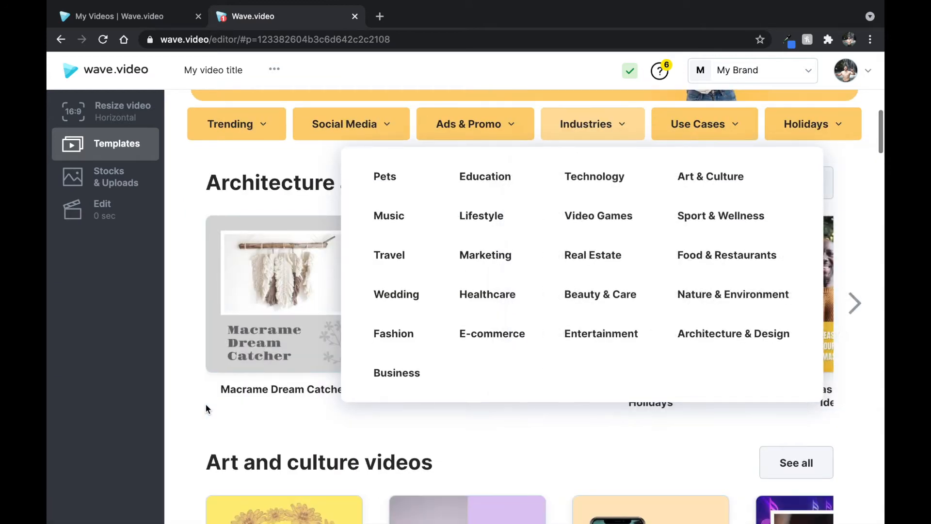
{"action": "scroll", "coordinate": [206, 408], "scroll_direction": "down", "scroll_amount": 2}
{"action": "scroll", "coordinate": [206, 407], "scroll_direction": "down", "scroll_amount": 4}
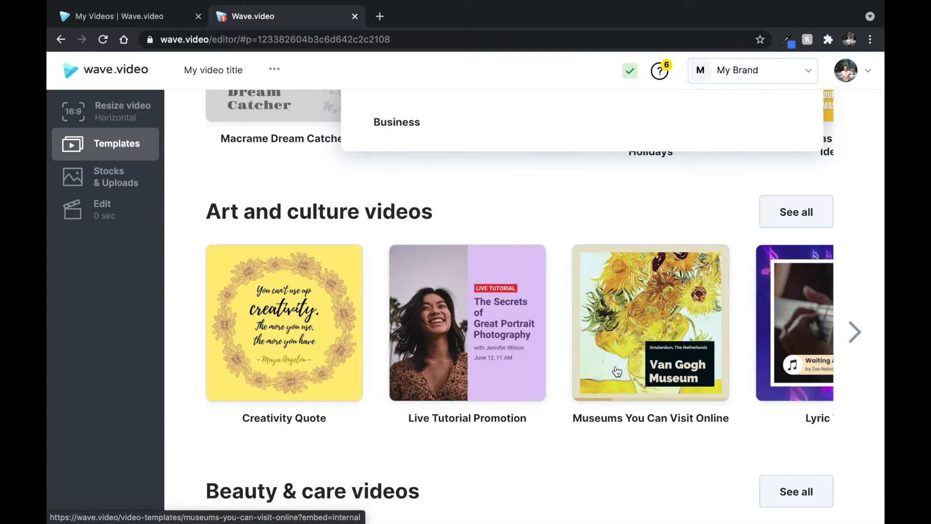
{"action": "scroll", "coordinate": [617, 372], "scroll_direction": "up", "scroll_amount": 1}
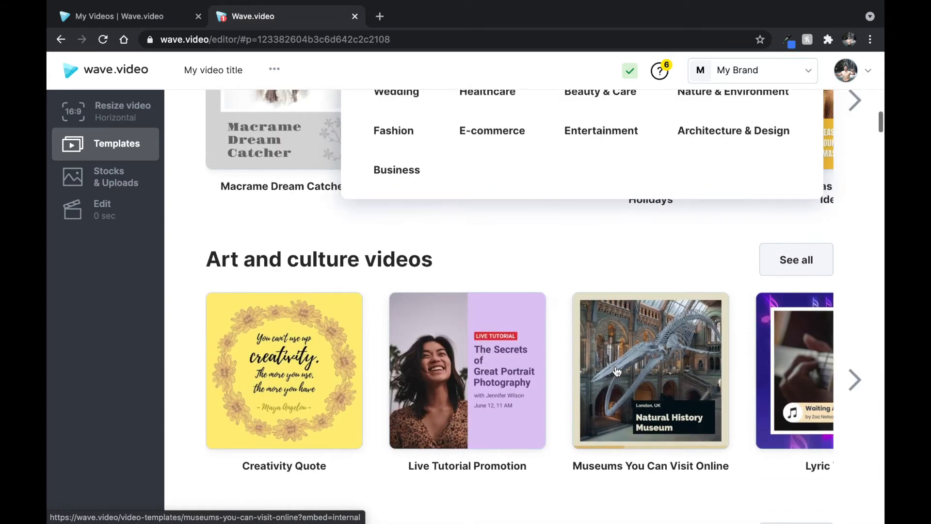
{"action": "scroll", "coordinate": [616, 372], "scroll_direction": "up", "scroll_amount": 6}
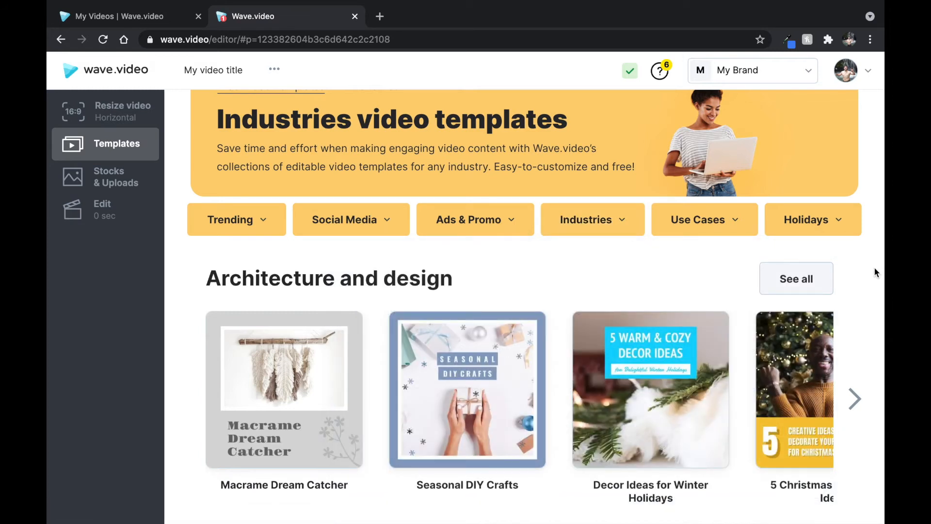
Step: Browse the Architecture and design templates and the other industry sections down to Education
{"action": "left_click", "coordinate": [854, 399]}
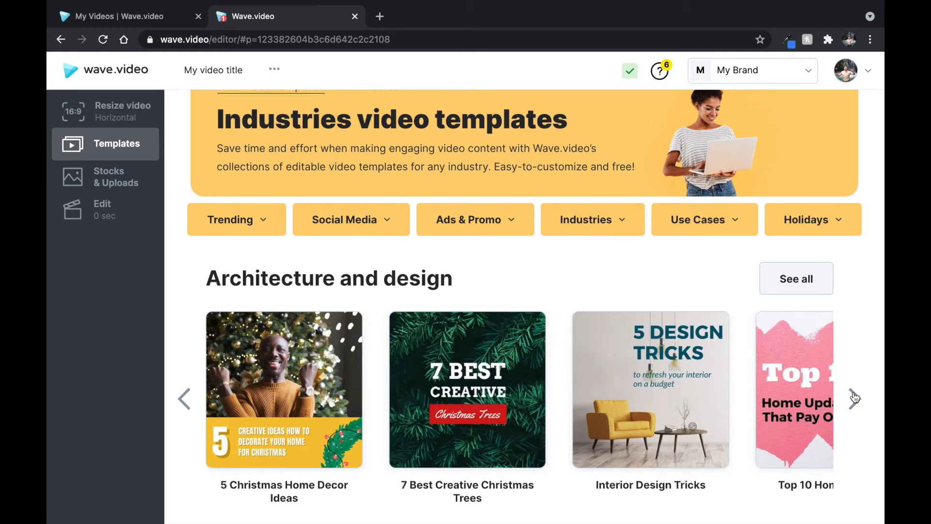
{"action": "left_click", "coordinate": [854, 398]}
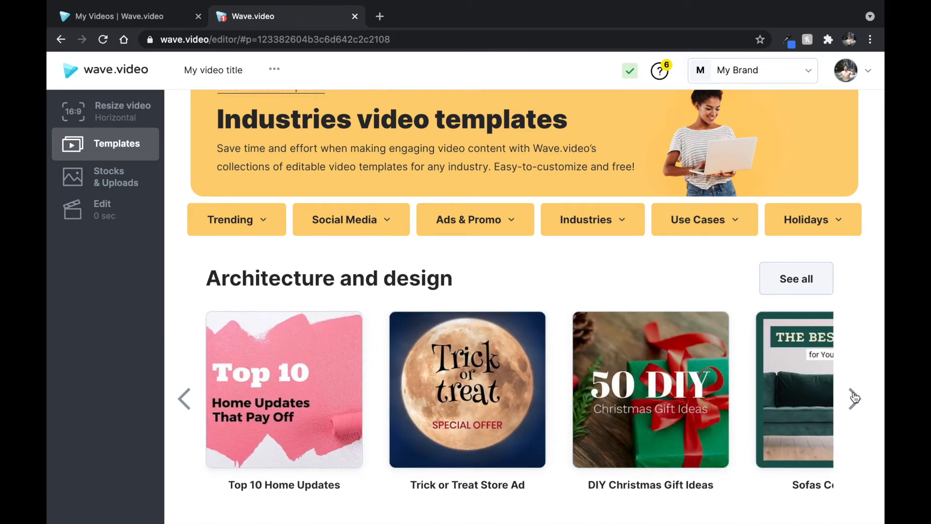
{"action": "left_click", "coordinate": [855, 398]}
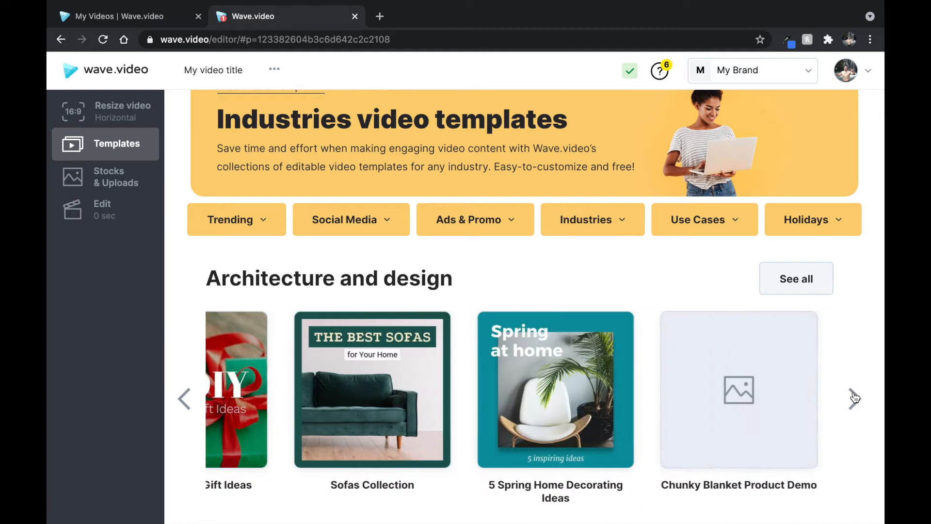
{"action": "scroll", "coordinate": [854, 398], "scroll_direction": "down", "scroll_amount": 7}
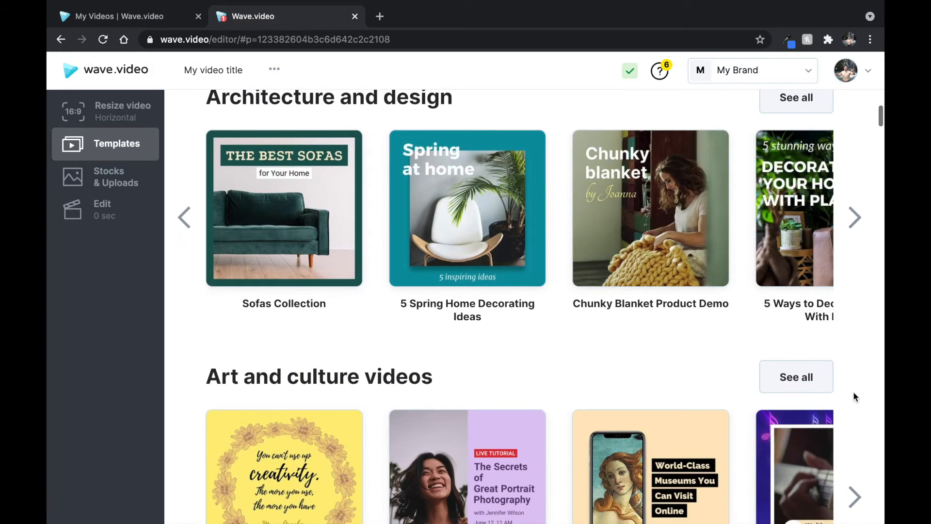
{"action": "scroll", "coordinate": [641, 359], "scroll_direction": "down", "scroll_amount": 9}
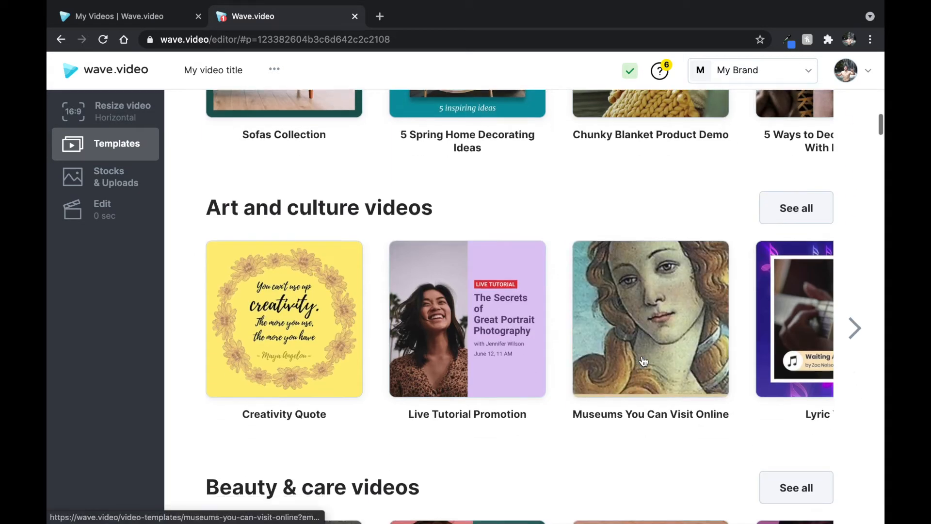
{"action": "scroll", "coordinate": [641, 359], "scroll_direction": "down", "scroll_amount": 5}
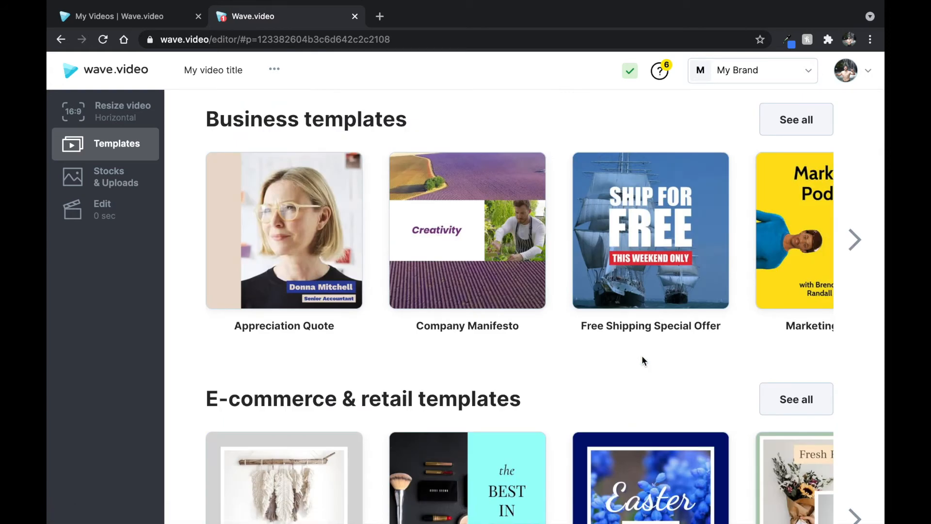
{"action": "scroll", "coordinate": [641, 359], "scroll_direction": "down", "scroll_amount": 3}
{"action": "scroll", "coordinate": [644, 362], "scroll_direction": "down", "scroll_amount": 4}
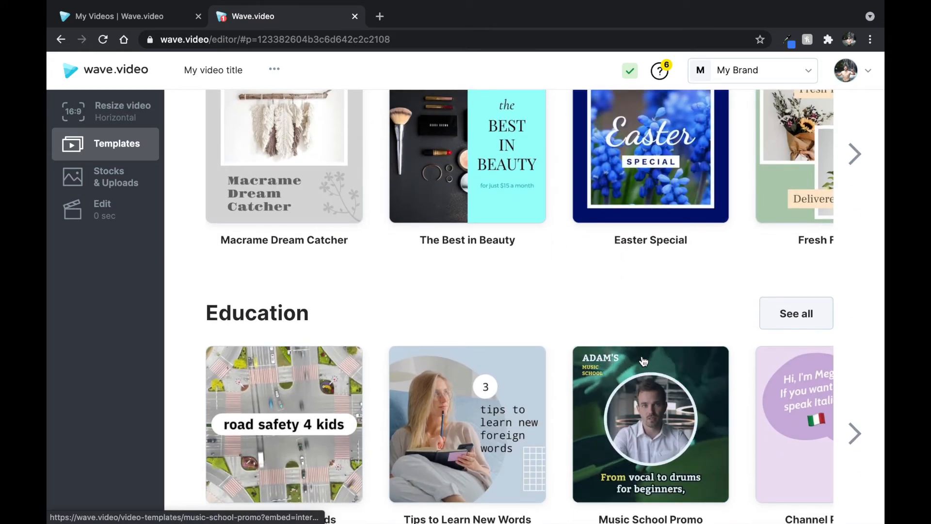
{"action": "scroll", "coordinate": [643, 364], "scroll_direction": "up", "scroll_amount": 11}
{"action": "scroll", "coordinate": [642, 363], "scroll_direction": "up", "scroll_amount": 10}
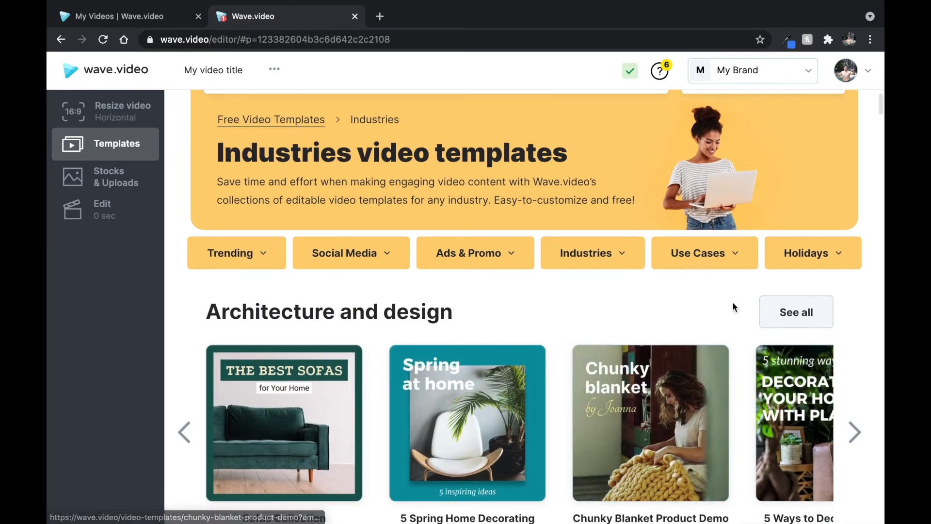
Step: Open the Christmas templates from the Holidays category and look through the available designs
{"action": "left_click", "coordinate": [837, 256]}
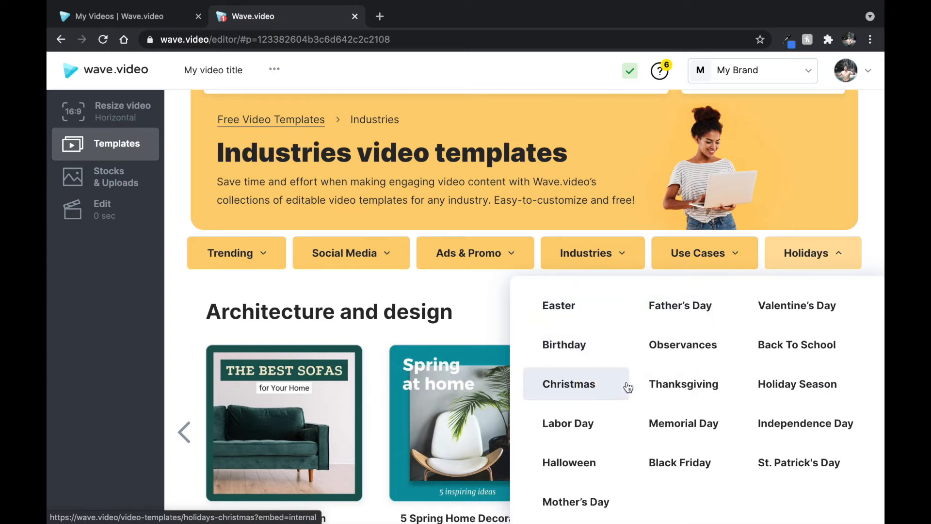
{"action": "left_click", "coordinate": [562, 387]}
{"action": "scroll", "coordinate": [521, 386], "scroll_direction": "down", "scroll_amount": 3}
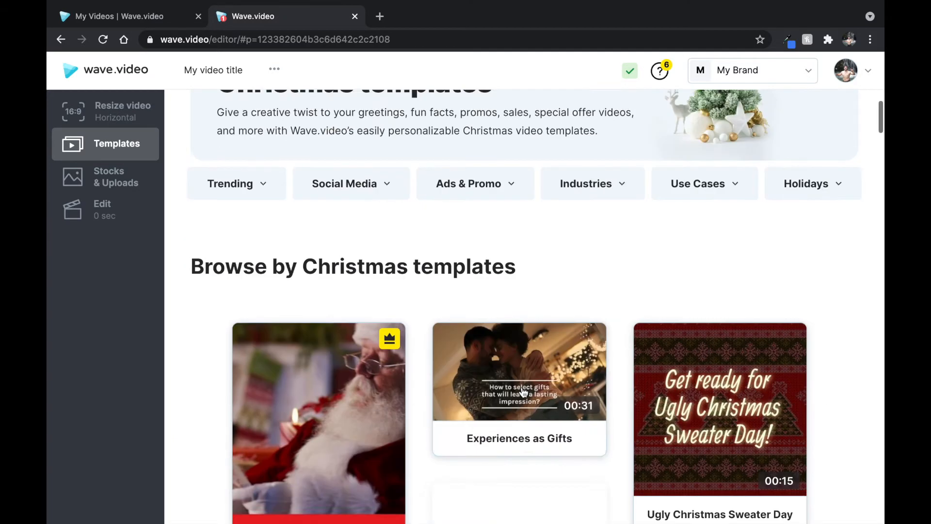
{"action": "scroll", "coordinate": [522, 385], "scroll_direction": "down", "scroll_amount": 3}
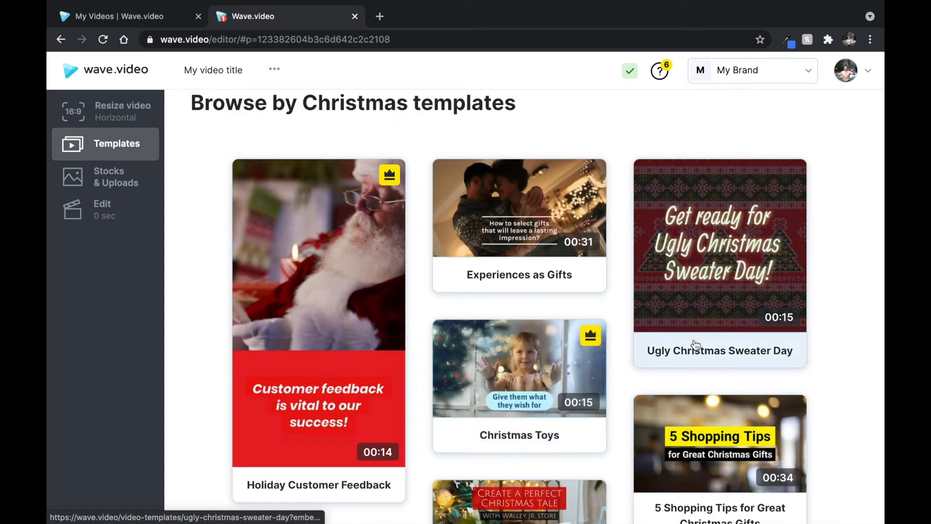
{"action": "scroll", "coordinate": [694, 341], "scroll_direction": "down", "scroll_amount": 5}
{"action": "scroll", "coordinate": [696, 350], "scroll_direction": "down", "scroll_amount": 1}
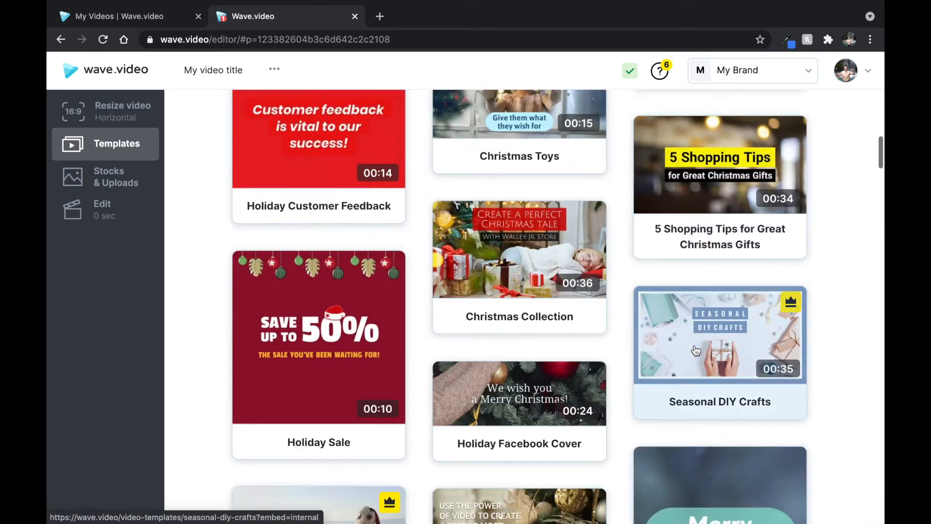
{"action": "scroll", "coordinate": [695, 350], "scroll_direction": "down", "scroll_amount": 3}
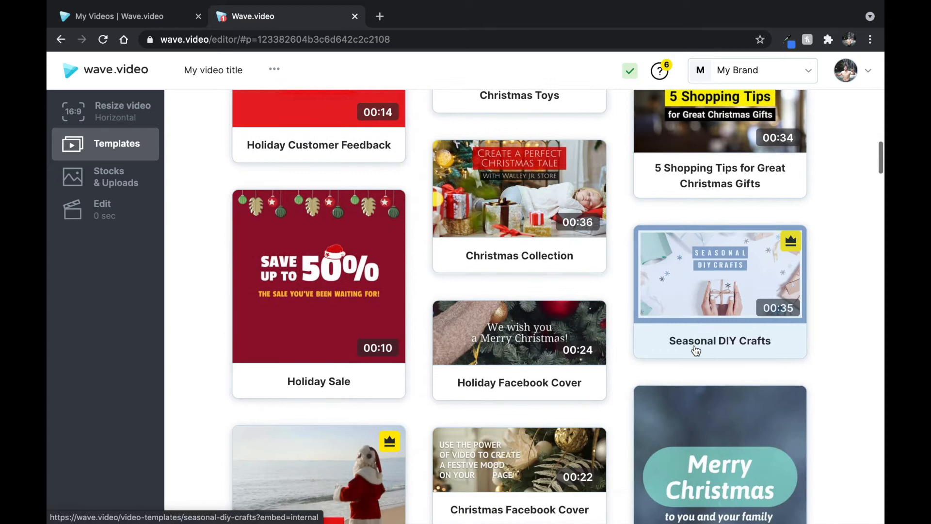
{"action": "scroll", "coordinate": [696, 350], "scroll_direction": "down", "scroll_amount": 3}
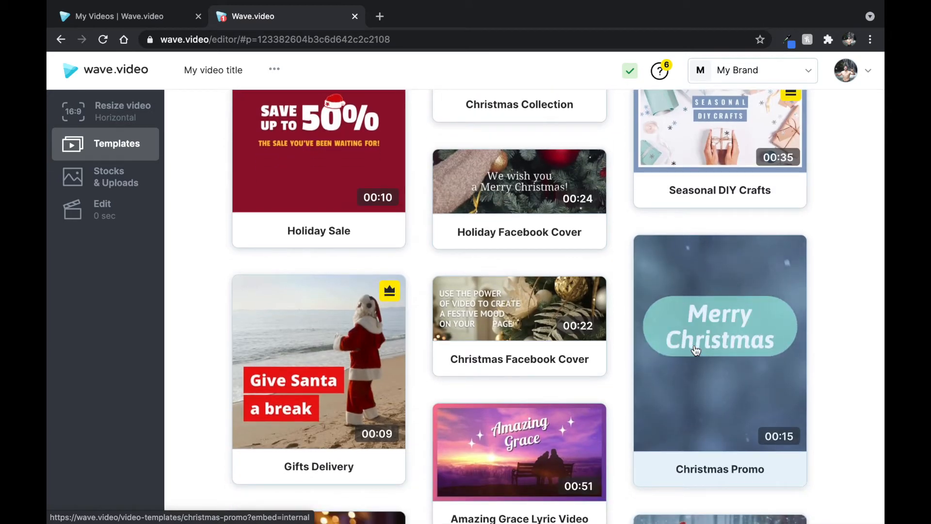
{"action": "scroll", "coordinate": [696, 350], "scroll_direction": "down", "scroll_amount": 3}
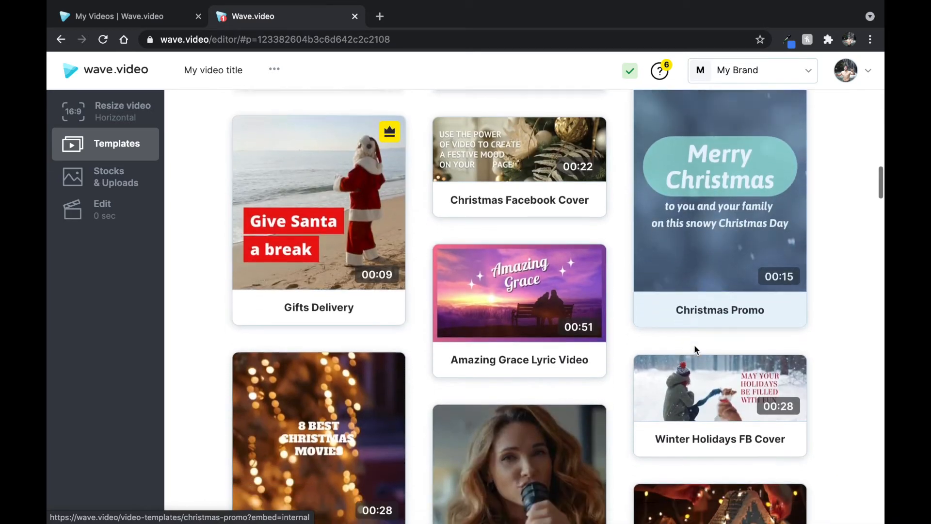
{"action": "scroll", "coordinate": [695, 350], "scroll_direction": "down", "scroll_amount": 2}
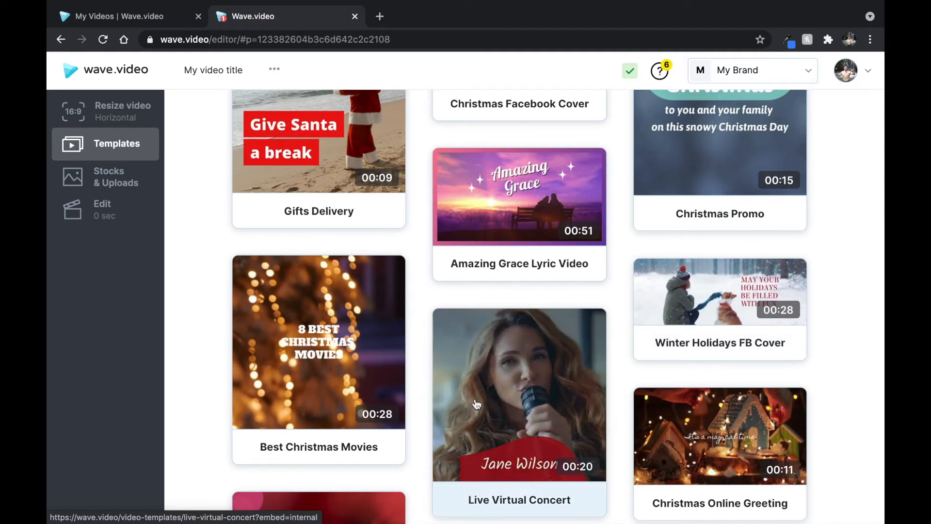
{"action": "scroll", "coordinate": [477, 404], "scroll_direction": "down", "scroll_amount": 6}
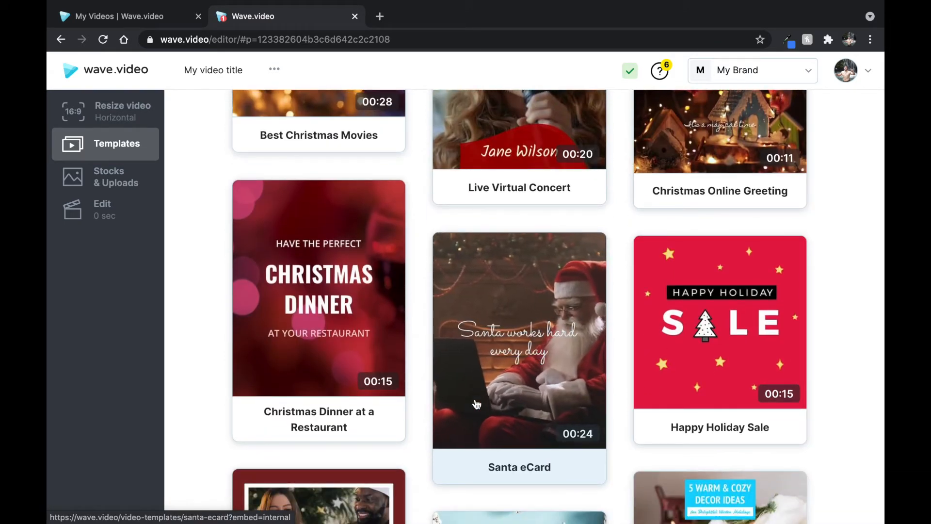
Step: Look at the stock media library and return to the empty video's editing timeline
{"action": "scroll", "coordinate": [477, 404], "scroll_direction": "up", "scroll_amount": 15}
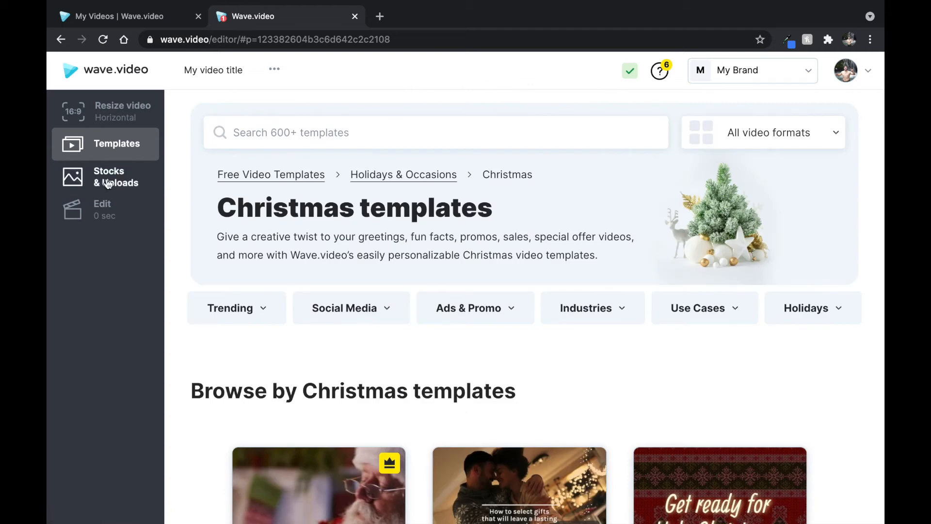
{"action": "left_click", "coordinate": [108, 183]}
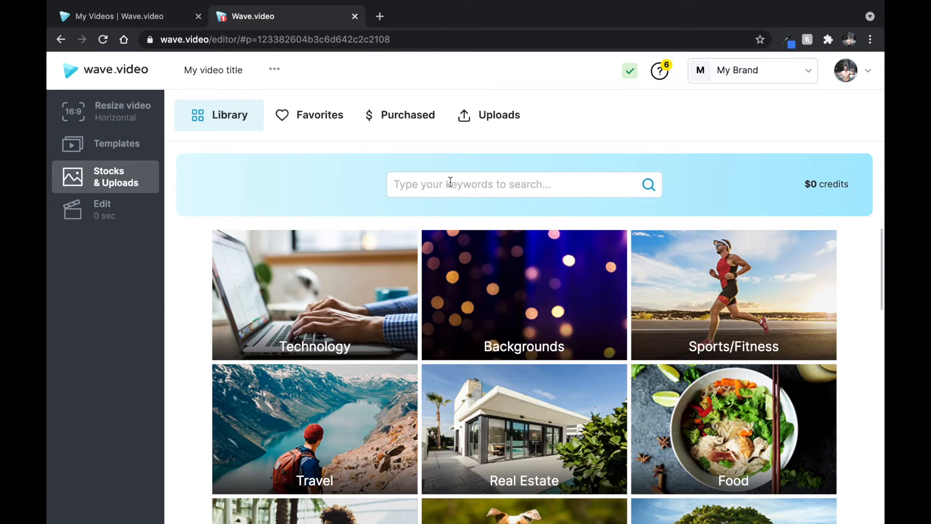
{"action": "left_click", "coordinate": [124, 217]}
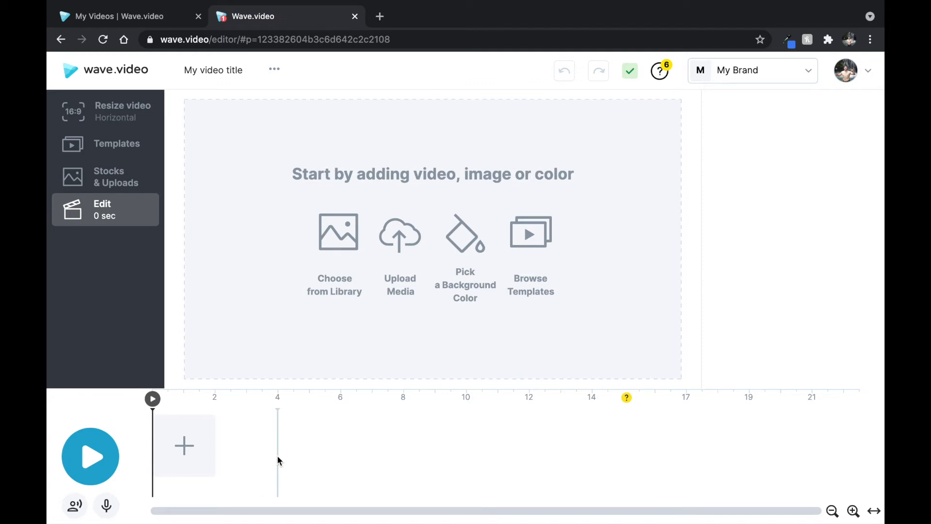
Step: Rename the video project as "tourism promo"
{"action": "left_click", "coordinate": [220, 68]}
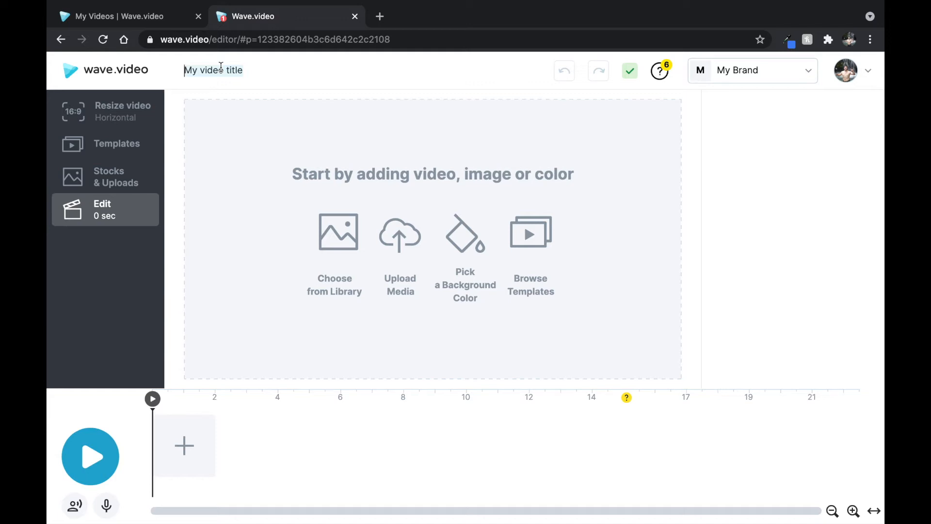
{"action": "type", "text": "torui"}
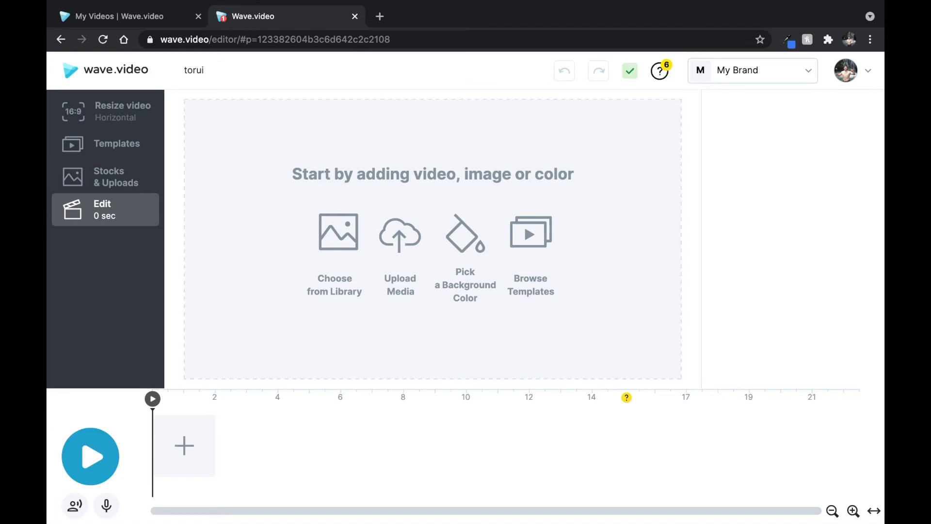
{"action": "type", "text": "sm promo"}
{"action": "key", "text": "Return"}
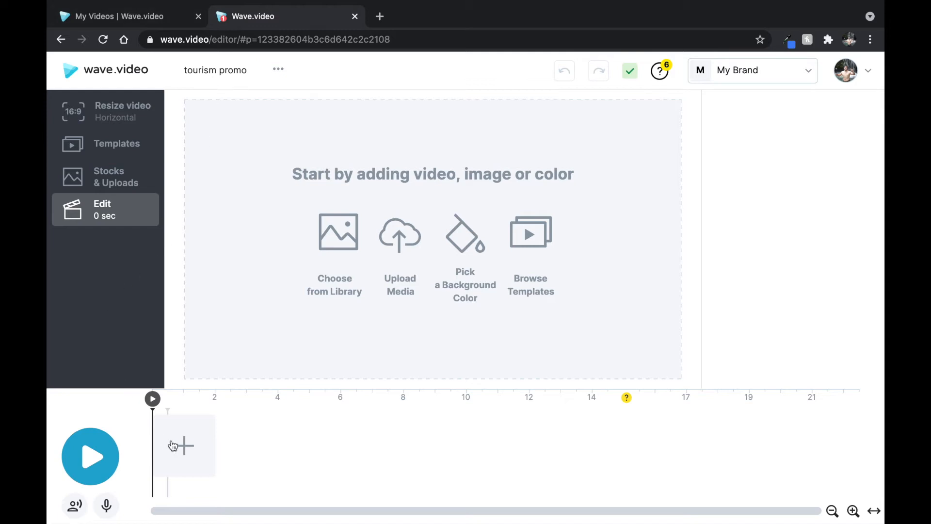
Step: Open the stock library for the first scene and look over its media categories, from Technology down to Colors
{"action": "left_click", "coordinate": [186, 448]}
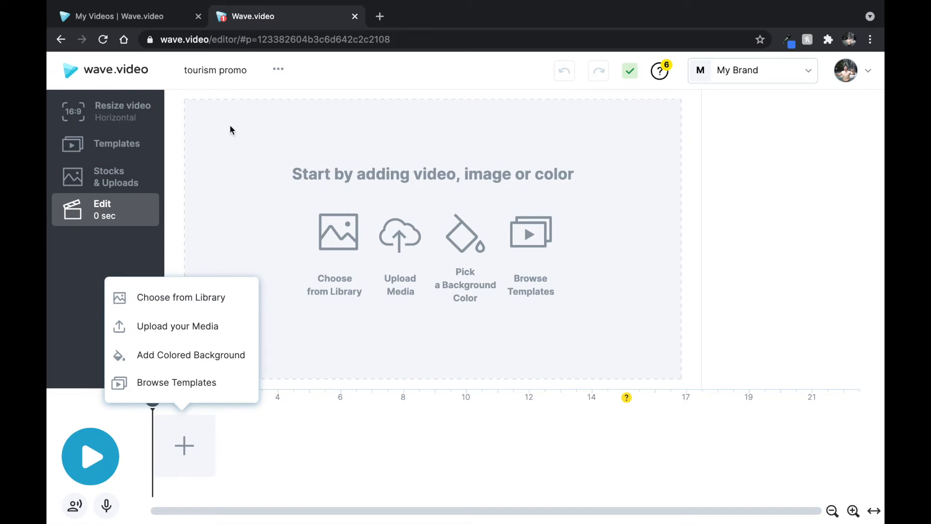
{"action": "left_click", "coordinate": [198, 303]}
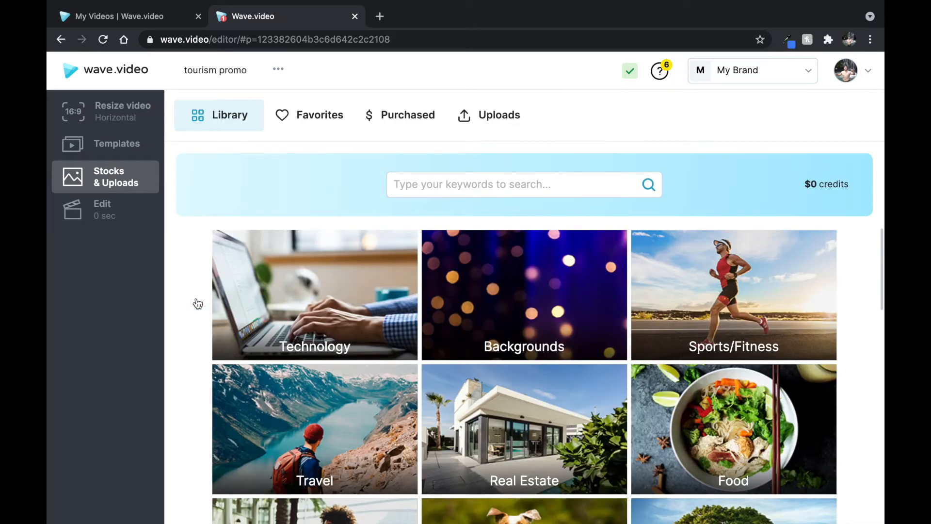
{"action": "scroll", "coordinate": [299, 361], "scroll_direction": "down", "scroll_amount": 2}
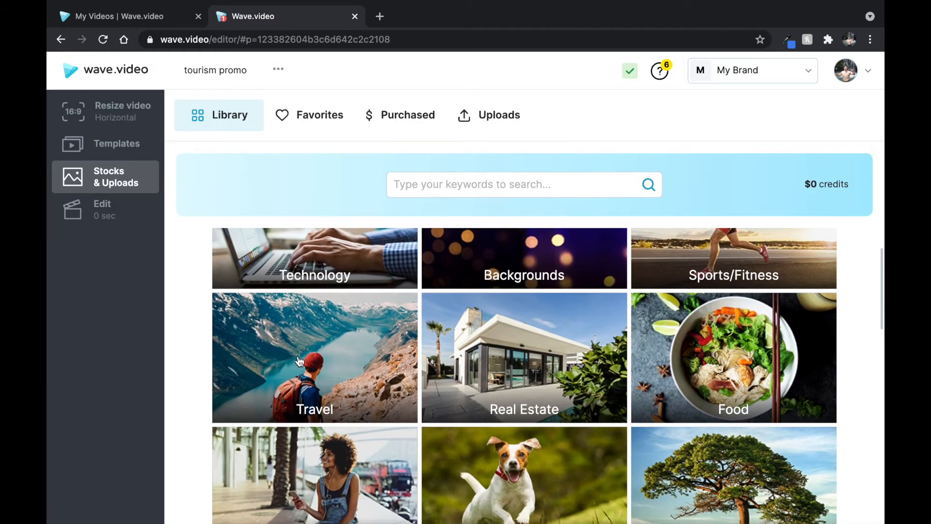
{"action": "scroll", "coordinate": [299, 361], "scroll_direction": "up", "scroll_amount": 2}
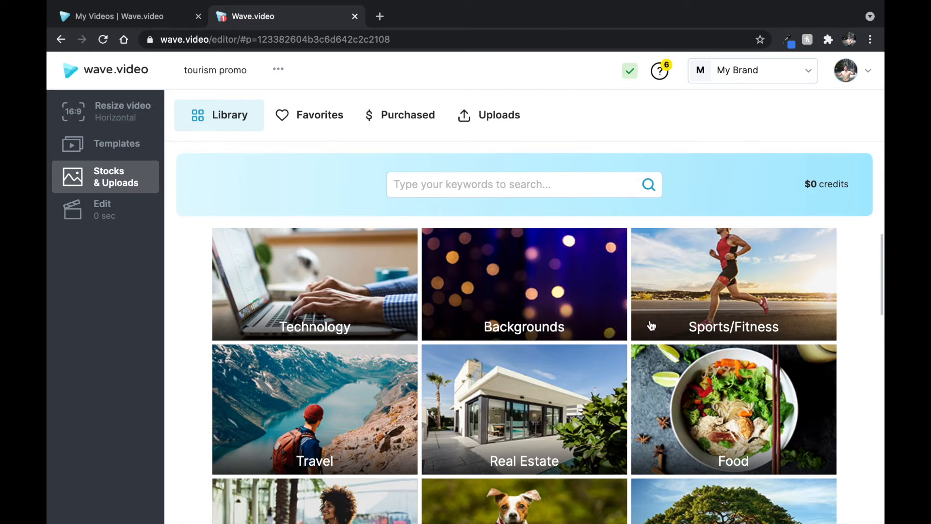
{"action": "scroll", "coordinate": [509, 329], "scroll_direction": "down", "scroll_amount": 3}
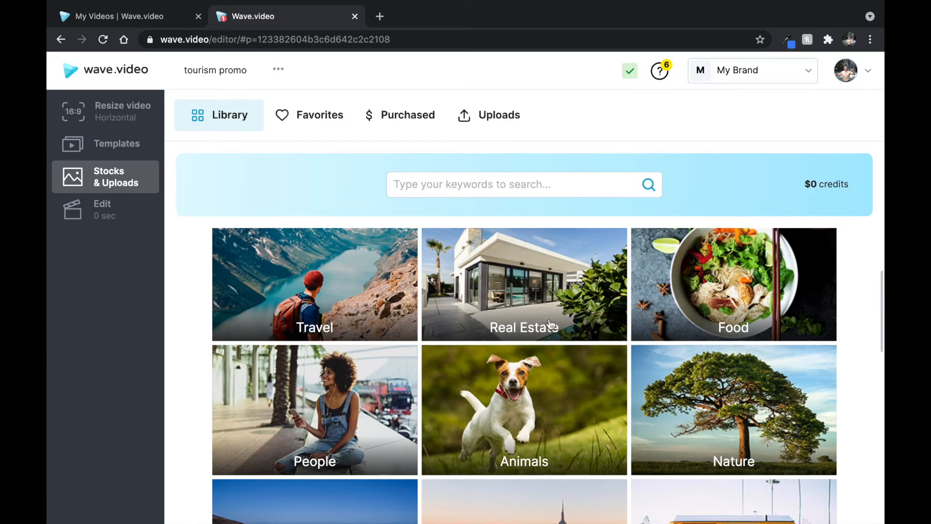
{"action": "scroll", "coordinate": [455, 390], "scroll_direction": "down", "scroll_amount": 3}
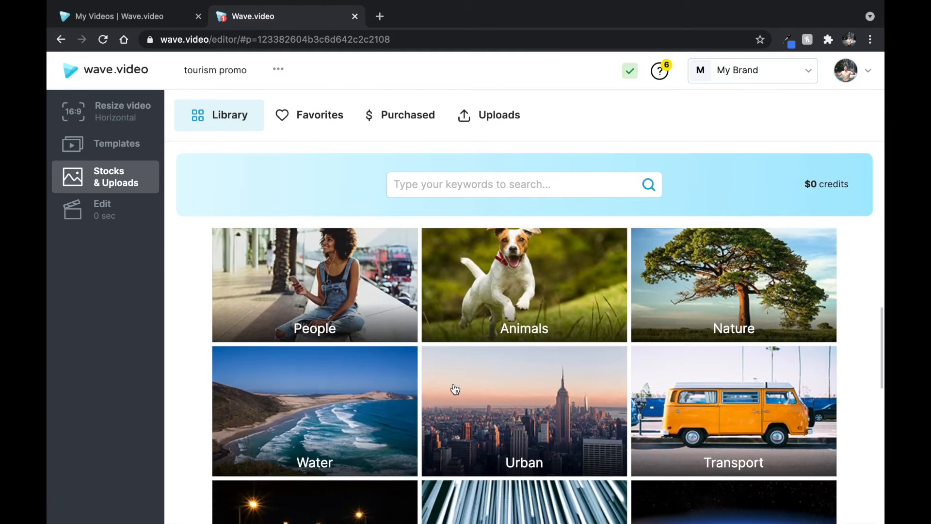
{"action": "scroll", "coordinate": [455, 390], "scroll_direction": "down", "scroll_amount": 4}
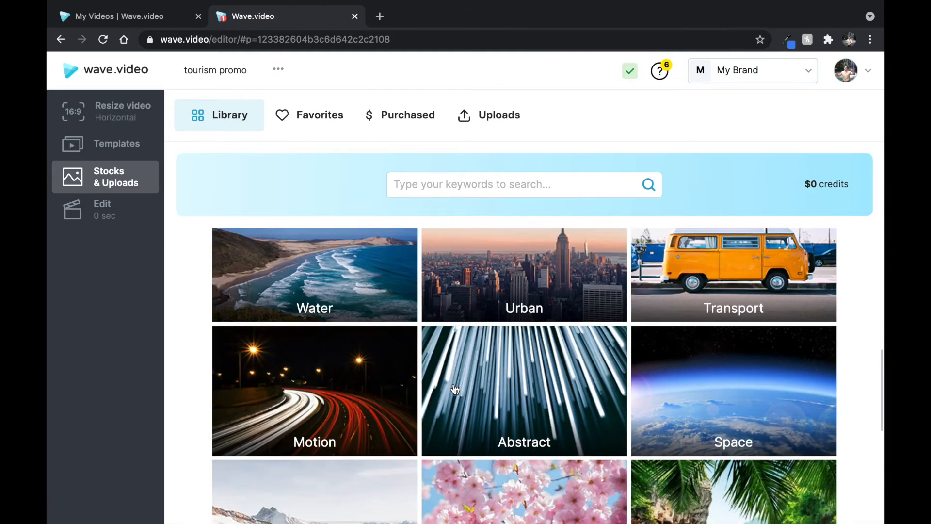
{"action": "scroll", "coordinate": [455, 390], "scroll_direction": "down", "scroll_amount": 6}
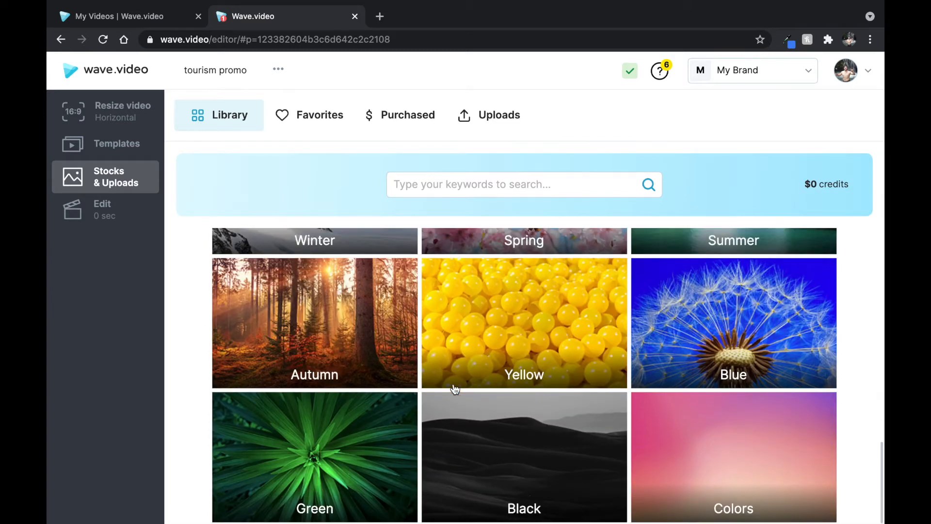
{"action": "scroll", "coordinate": [455, 389], "scroll_direction": "up", "scroll_amount": 10}
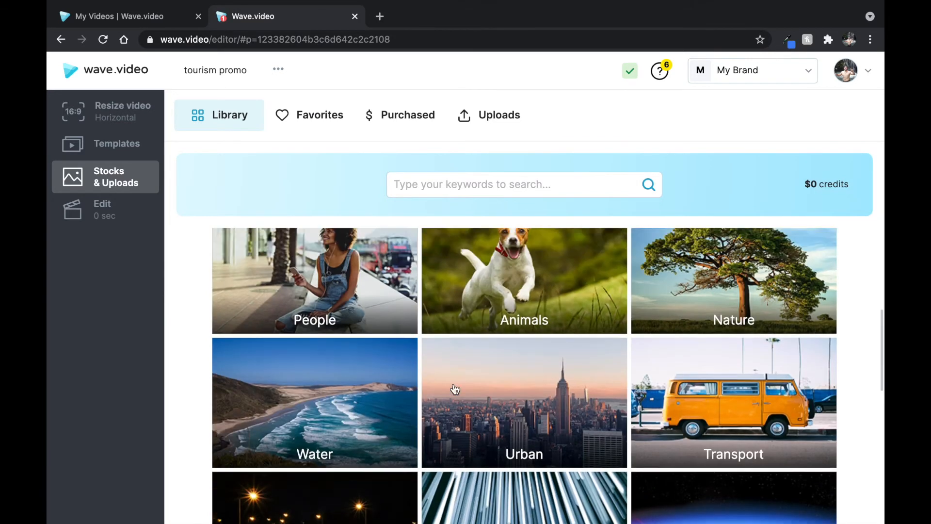
{"action": "scroll", "coordinate": [455, 390], "scroll_direction": "up", "scroll_amount": 2}
{"action": "scroll", "coordinate": [455, 389], "scroll_direction": "down", "scroll_amount": 3}
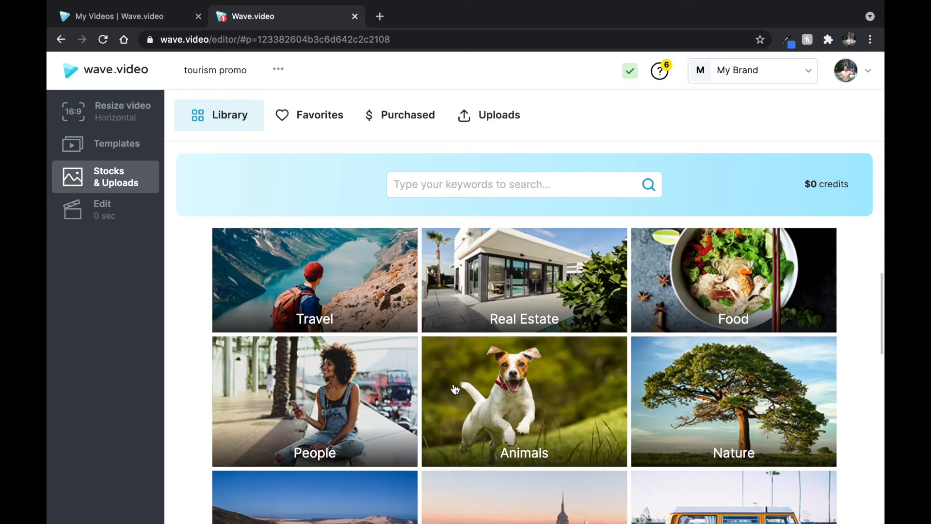
{"action": "scroll", "coordinate": [455, 389], "scroll_direction": "up", "scroll_amount": 1}
Step: Open the Travel stock category and browse its free videos and images
{"action": "left_click", "coordinate": [333, 343]}
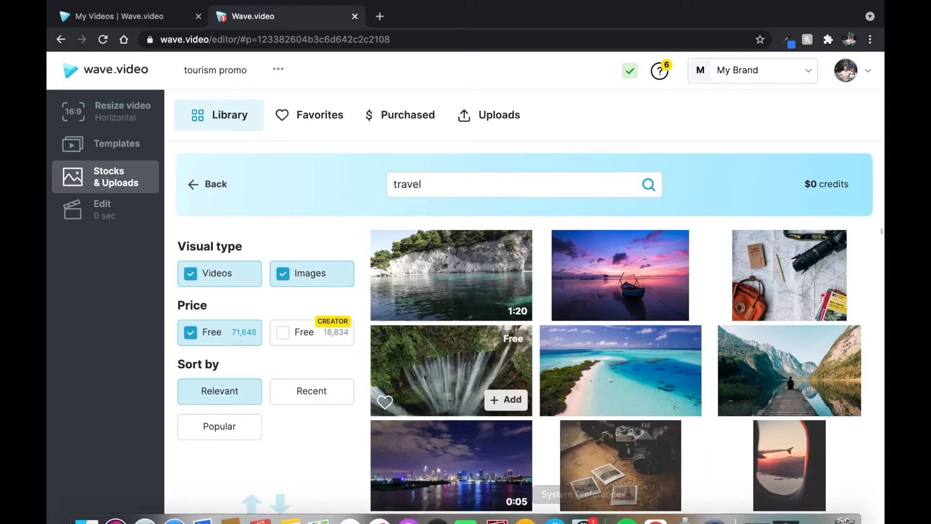
{"action": "scroll", "coordinate": [683, 439], "scroll_direction": "down", "scroll_amount": 2}
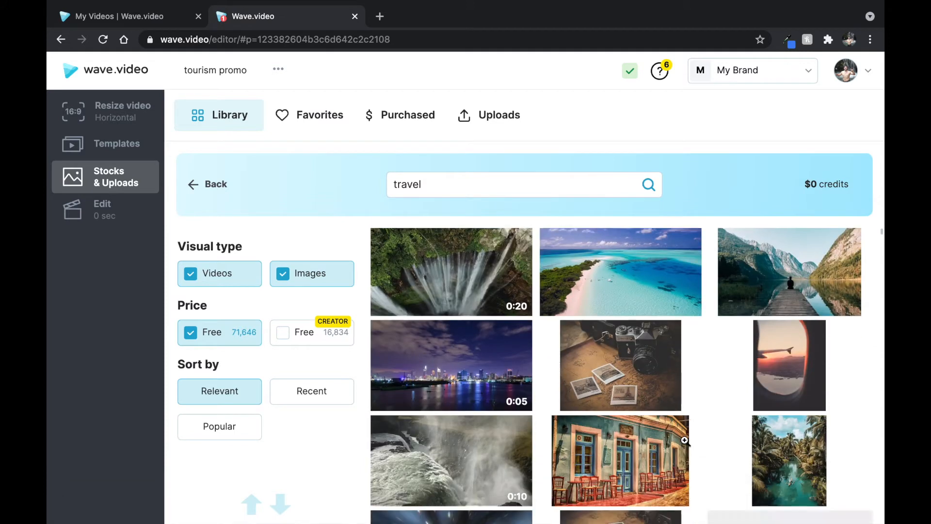
{"action": "scroll", "coordinate": [685, 440], "scroll_direction": "up", "scroll_amount": 2}
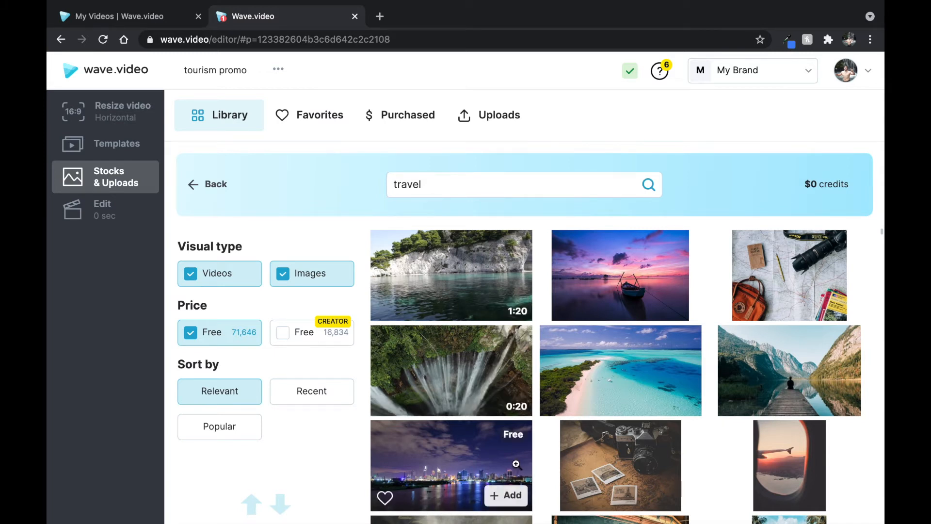
{"action": "scroll", "coordinate": [518, 502], "scroll_direction": "down", "scroll_amount": 3}
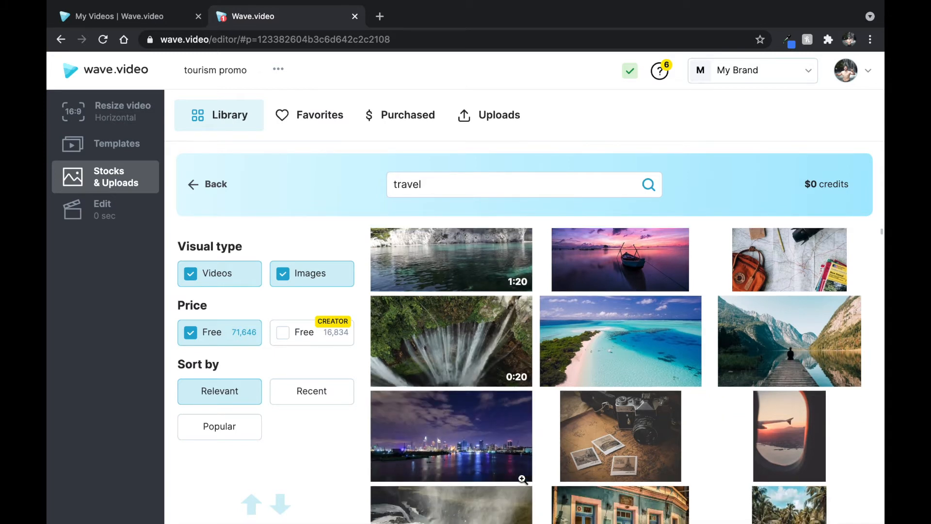
{"action": "scroll", "coordinate": [522, 480], "scroll_direction": "down", "scroll_amount": 1}
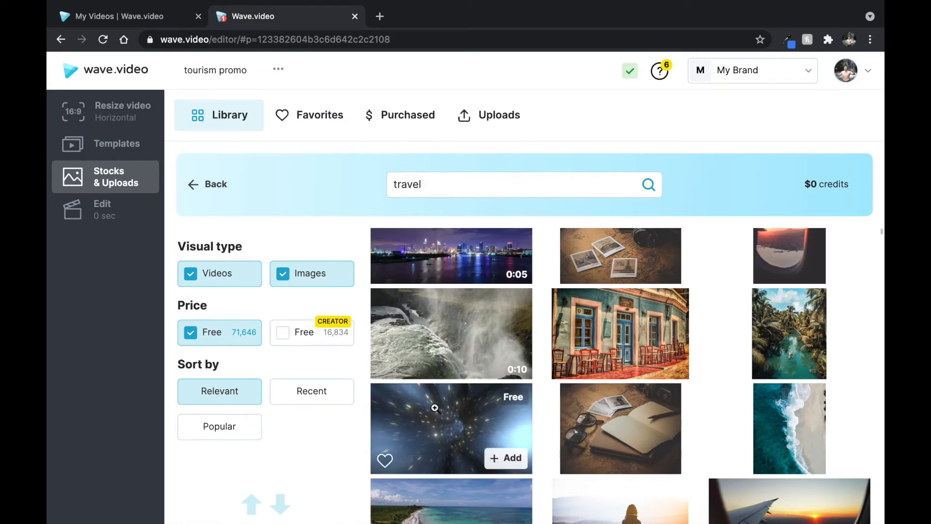
Step: Compare the travel results as videos only and as images only, ending with both types included
{"action": "left_click", "coordinate": [285, 274]}
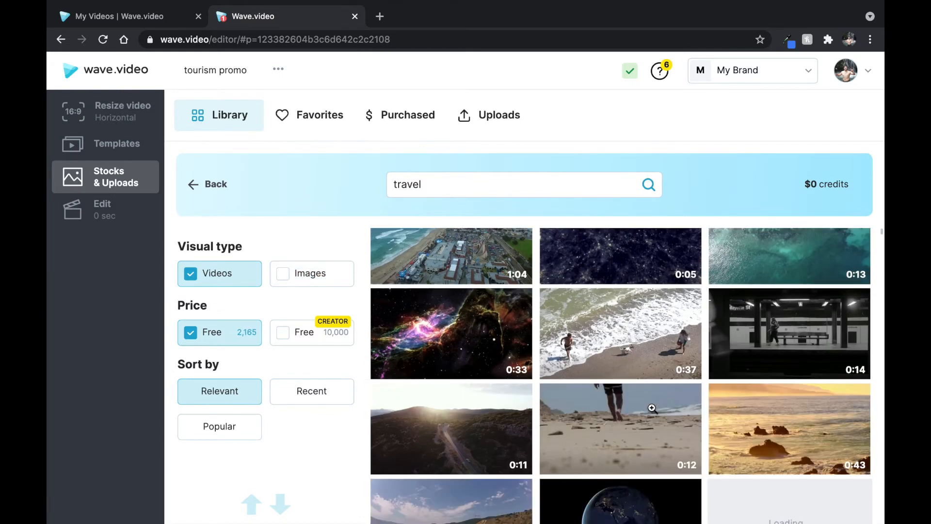
{"action": "left_click", "coordinate": [284, 277]}
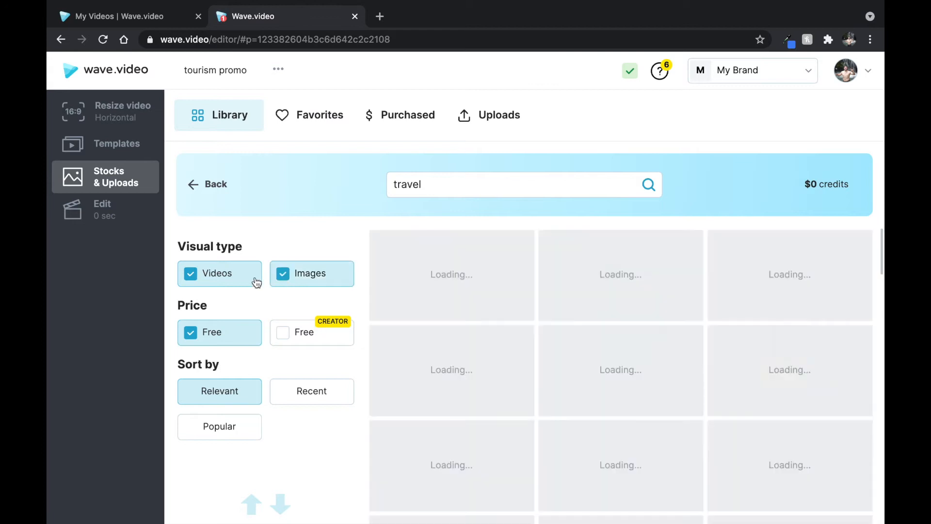
{"action": "left_click", "coordinate": [250, 274]}
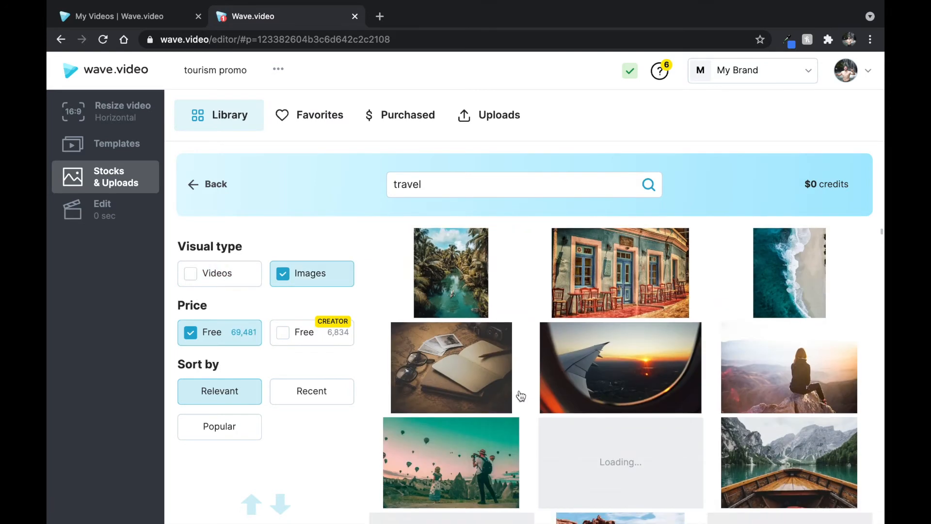
{"action": "left_click", "coordinate": [193, 281]}
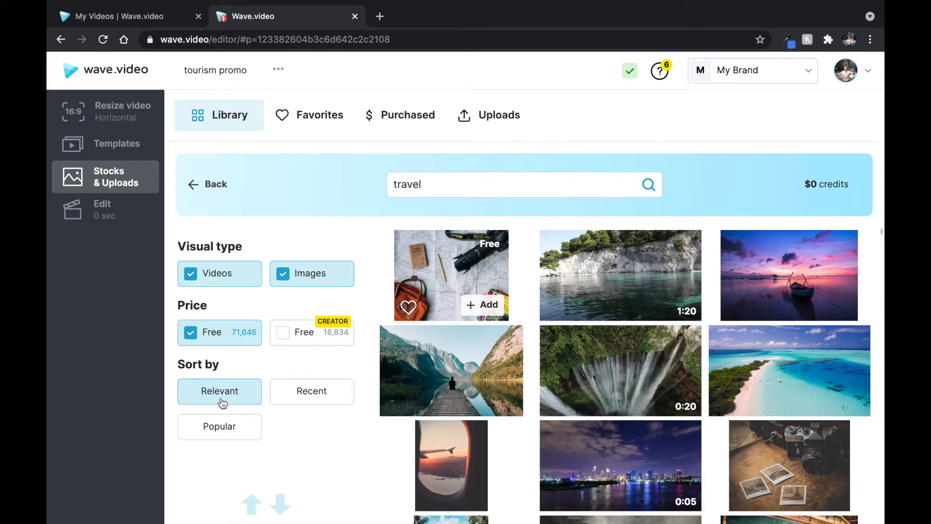
Step: Add the free 0:20 aerial waterfall video from the travel results to the project
{"action": "scroll", "coordinate": [451, 480], "scroll_direction": "down", "scroll_amount": 2}
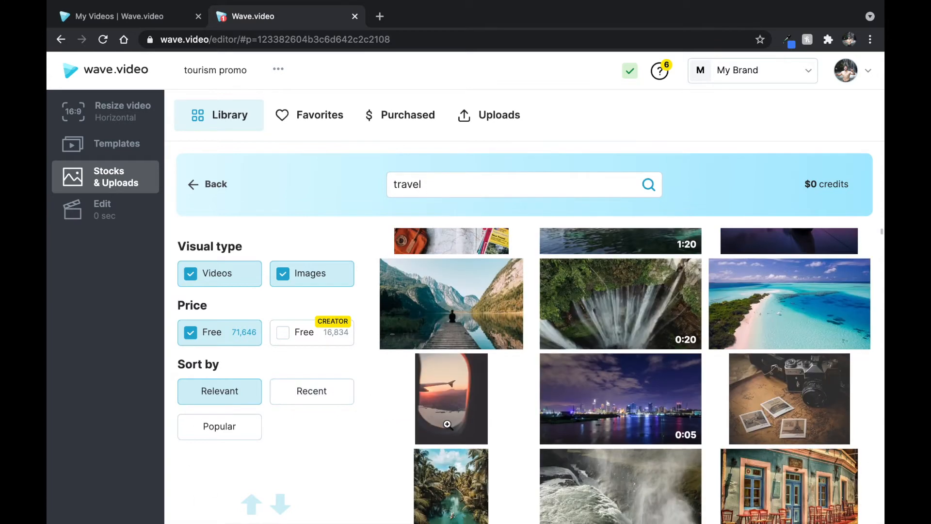
{"action": "mouse_move", "coordinate": [643, 345]}
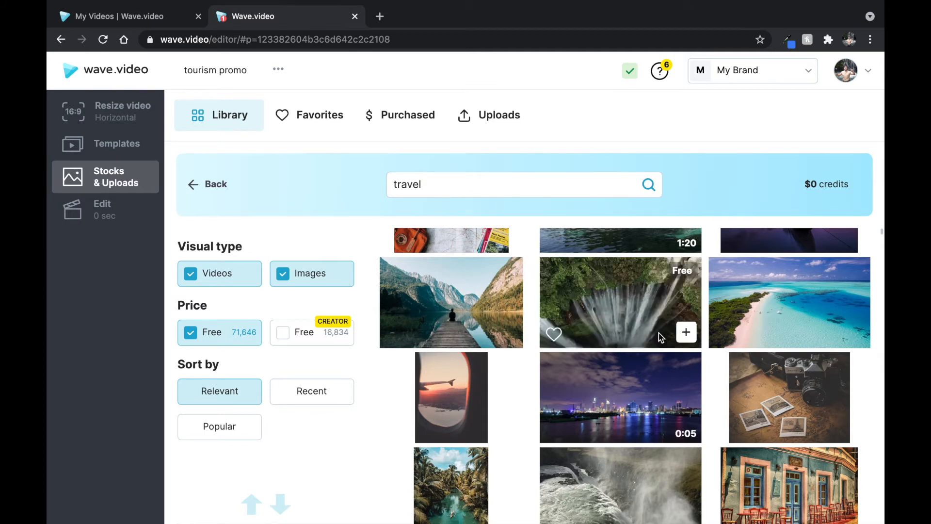
{"action": "left_click", "coordinate": [659, 333]}
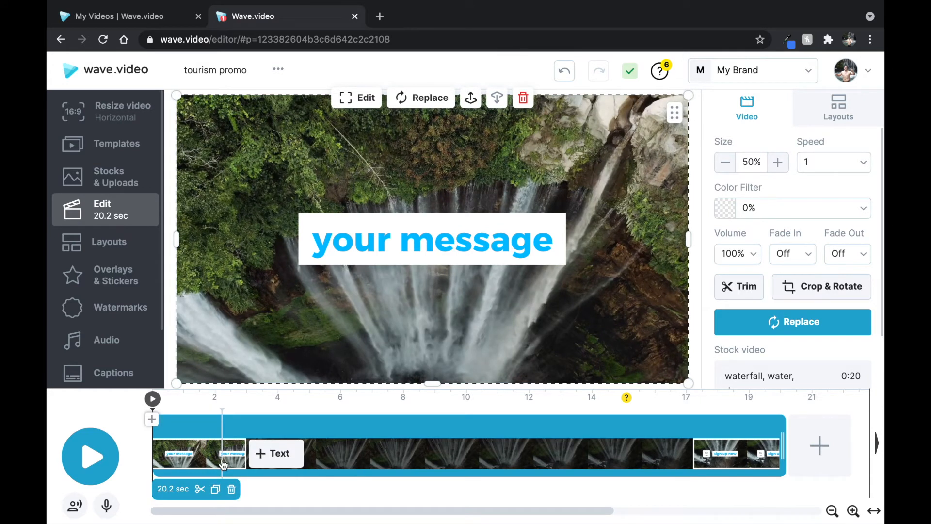
Step: Delete the "sign up now" call to action at the end of the waterfall clip
{"action": "left_click", "coordinate": [712, 459]}
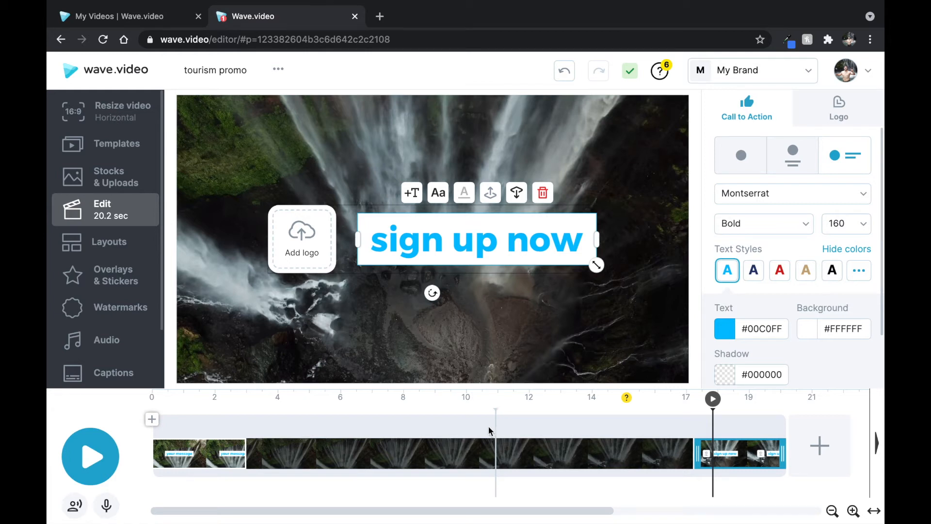
{"action": "mouse_move", "coordinate": [713, 443]}
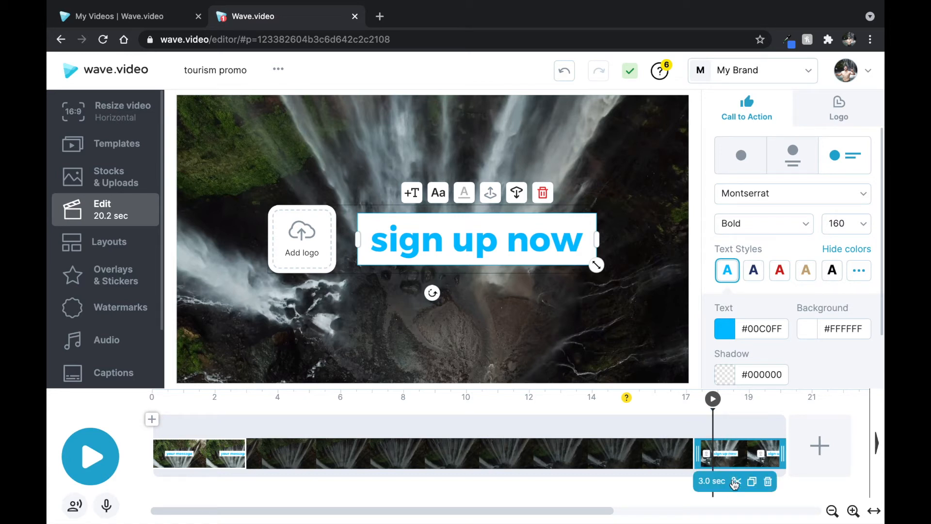
{"action": "left_click", "coordinate": [769, 483]}
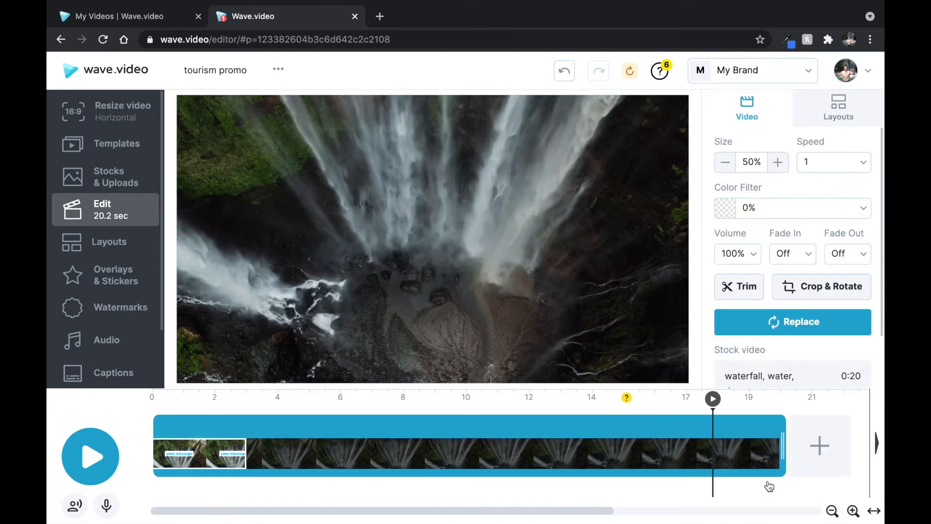
Step: Replace the "your message" text at the start of the waterfall clip with "RELAXATION"
{"action": "left_click", "coordinate": [234, 453]}
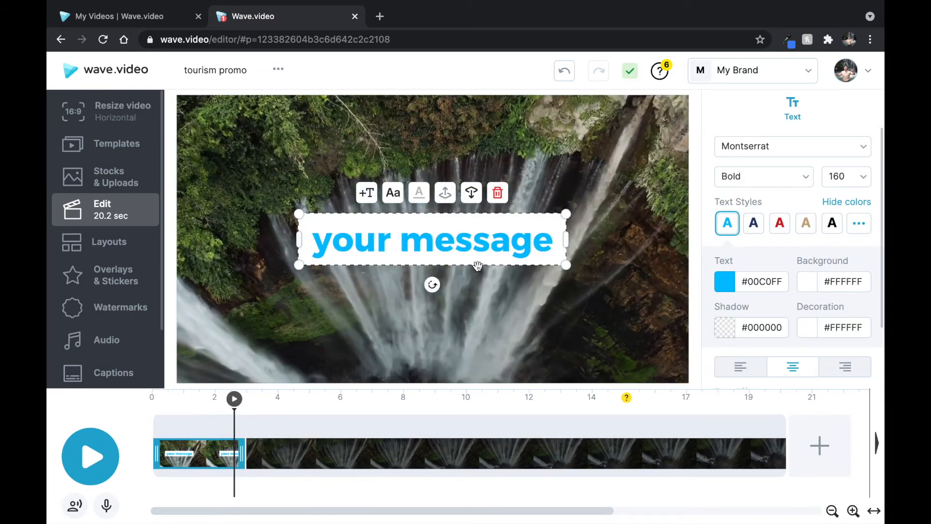
{"action": "double_click", "coordinate": [467, 249]}
{"action": "left_click", "coordinate": [466, 249]}
{"action": "double_click", "coordinate": [466, 249]}
{"action": "triple_click", "coordinate": [466, 249]}
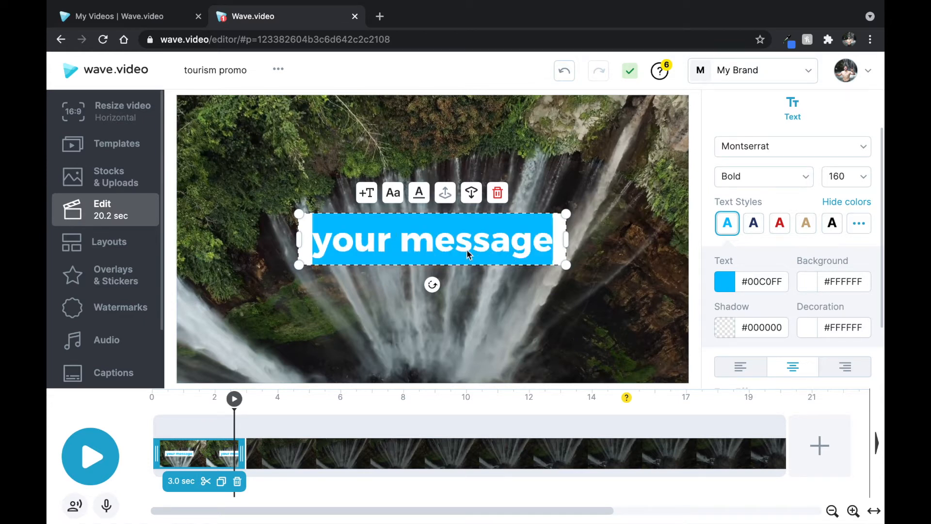
{"action": "type", "text": "RELAX"}
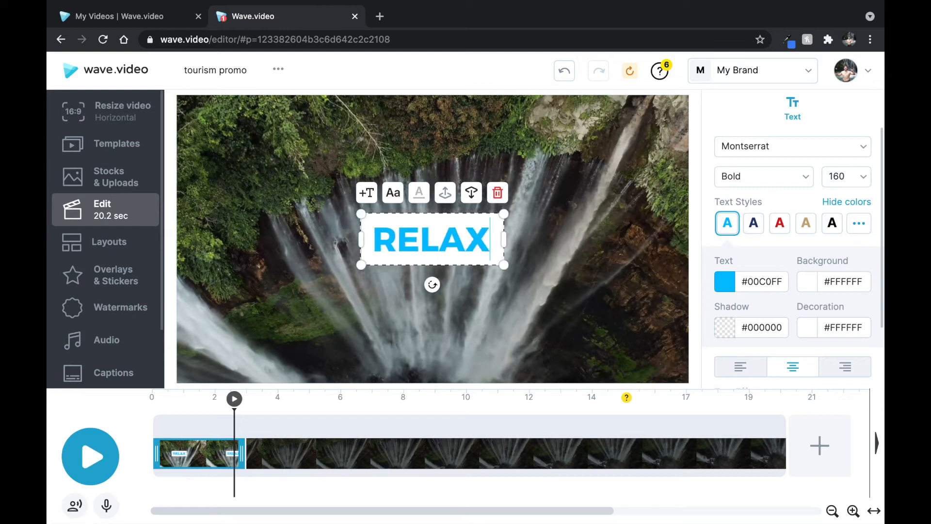
{"action": "type", "text": "ATION"}
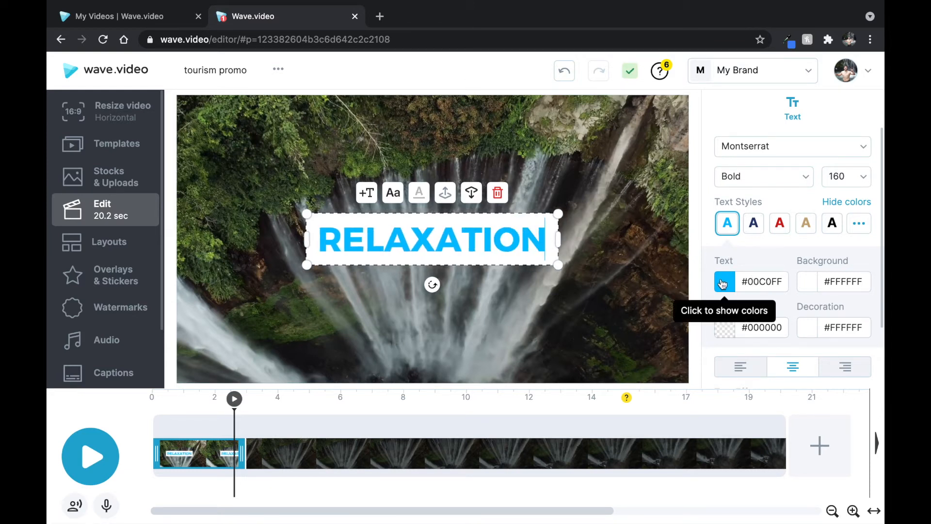
Step: Browse the available fonts for the RELAXATION text, keeping Montserrat
{"action": "mouse_move", "coordinate": [216, 461]}
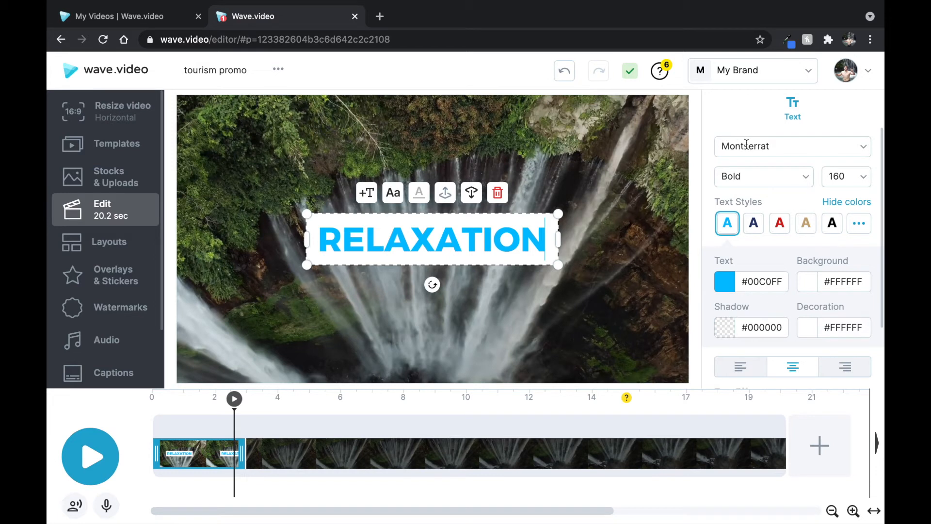
{"action": "left_click", "coordinate": [864, 150]}
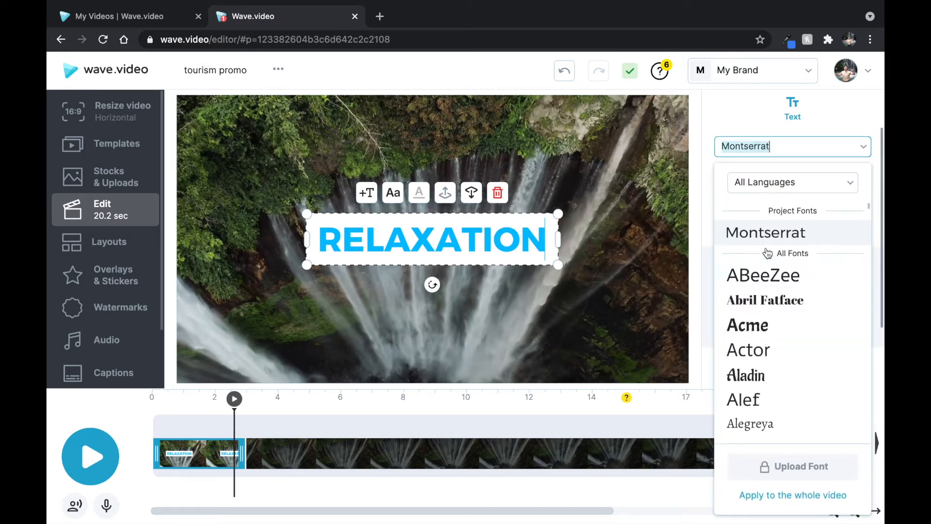
{"action": "scroll", "coordinate": [773, 295], "scroll_direction": "down", "scroll_amount": 1}
{"action": "scroll", "coordinate": [773, 295], "scroll_direction": "down", "scroll_amount": 10}
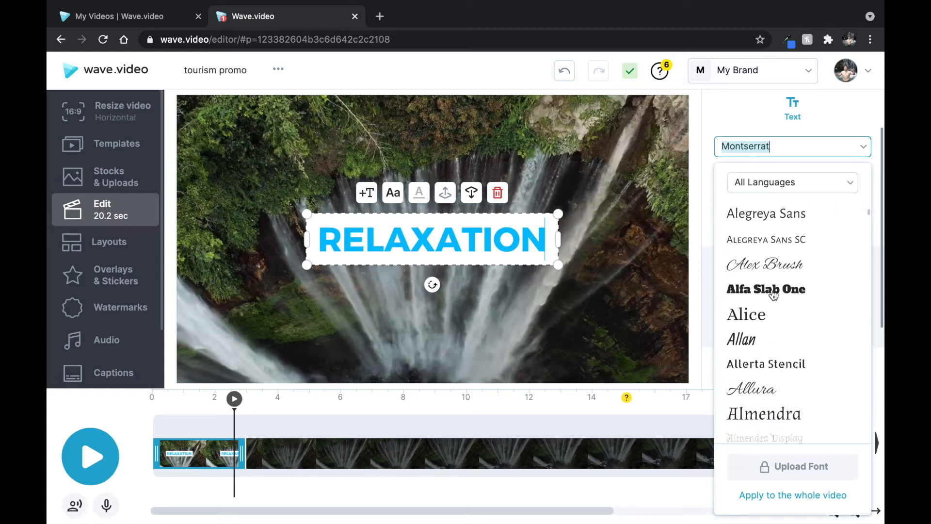
{"action": "scroll", "coordinate": [772, 295], "scroll_direction": "down", "scroll_amount": 10}
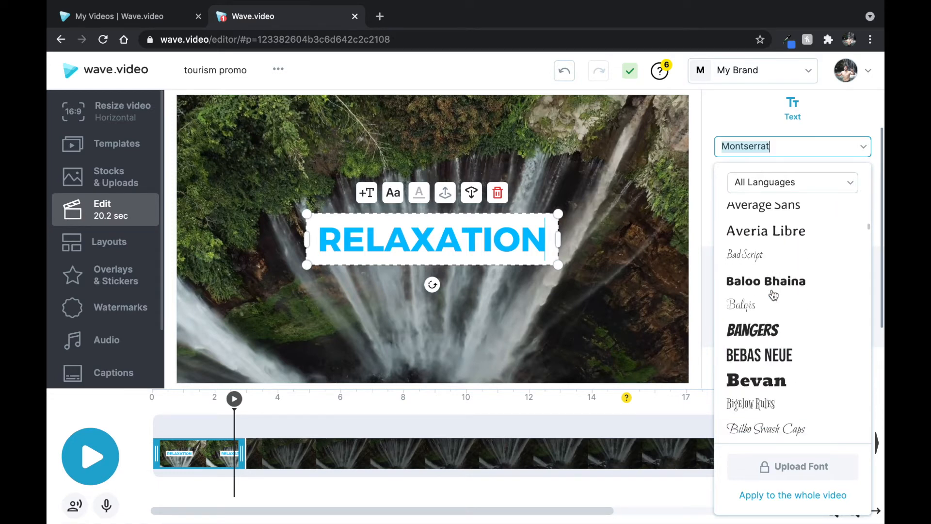
{"action": "scroll", "coordinate": [773, 295], "scroll_direction": "down", "scroll_amount": 8}
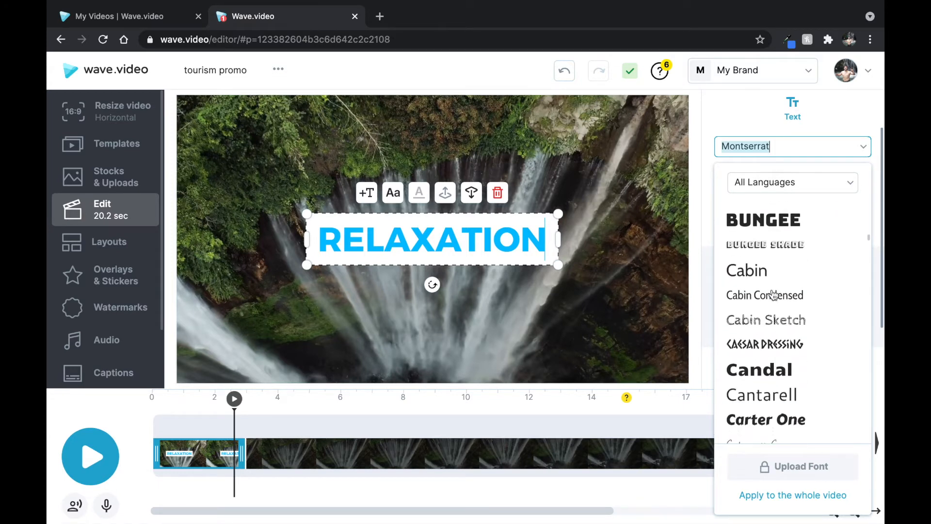
{"action": "mouse_move", "coordinate": [790, 469]}
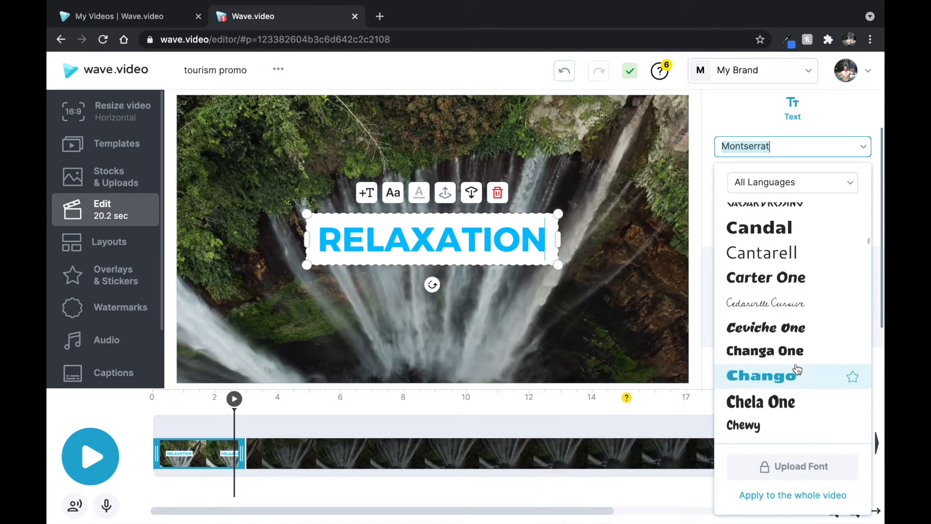
{"action": "scroll", "coordinate": [787, 318], "scroll_direction": "down", "scroll_amount": 3}
{"action": "scroll", "coordinate": [787, 319], "scroll_direction": "down", "scroll_amount": 2}
{"action": "scroll", "coordinate": [787, 318], "scroll_direction": "up", "scroll_amount": 15}
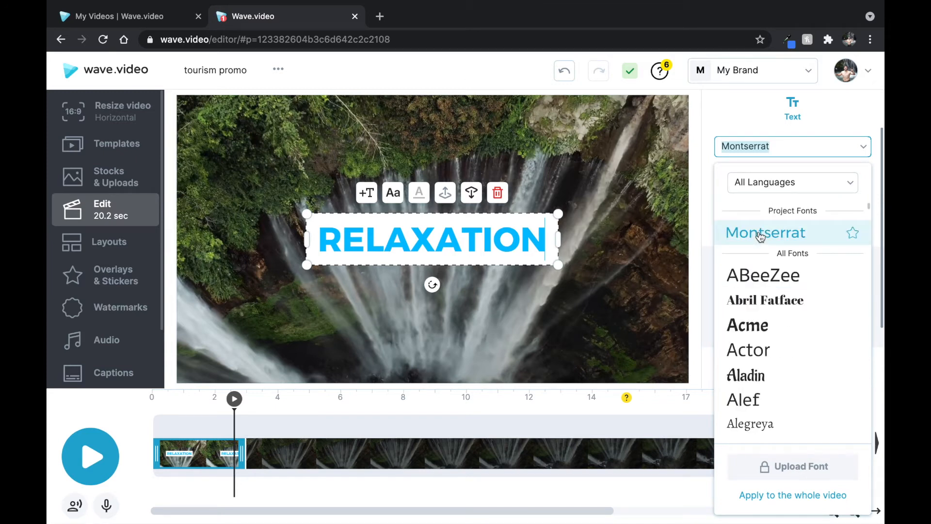
{"action": "left_click", "coordinate": [747, 119]}
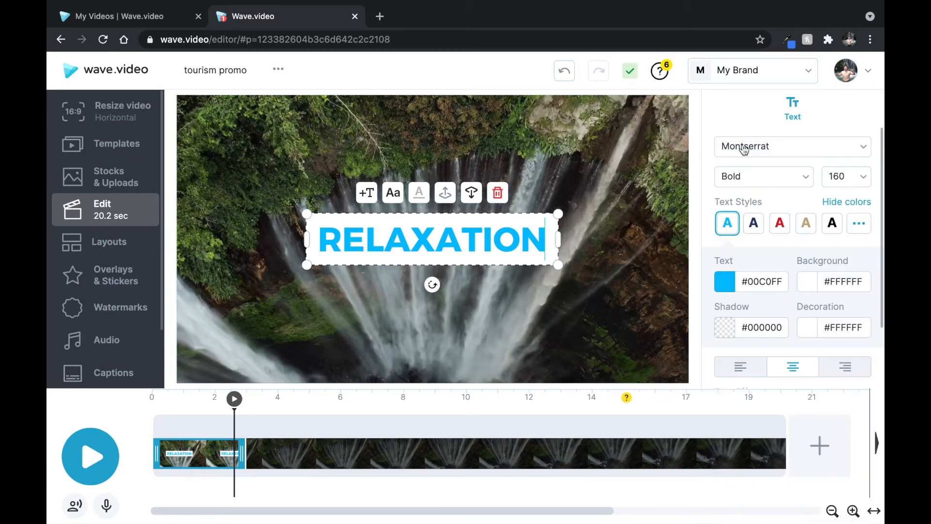
Step: Try the Regular weight on the RELAXATION text and return it to Bold
{"action": "left_click", "coordinate": [792, 180]}
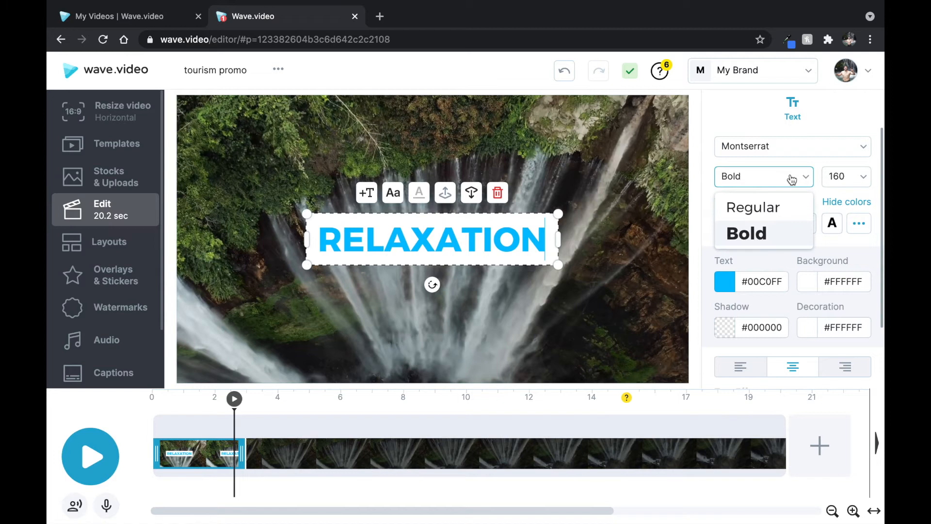
{"action": "left_click", "coordinate": [770, 209]}
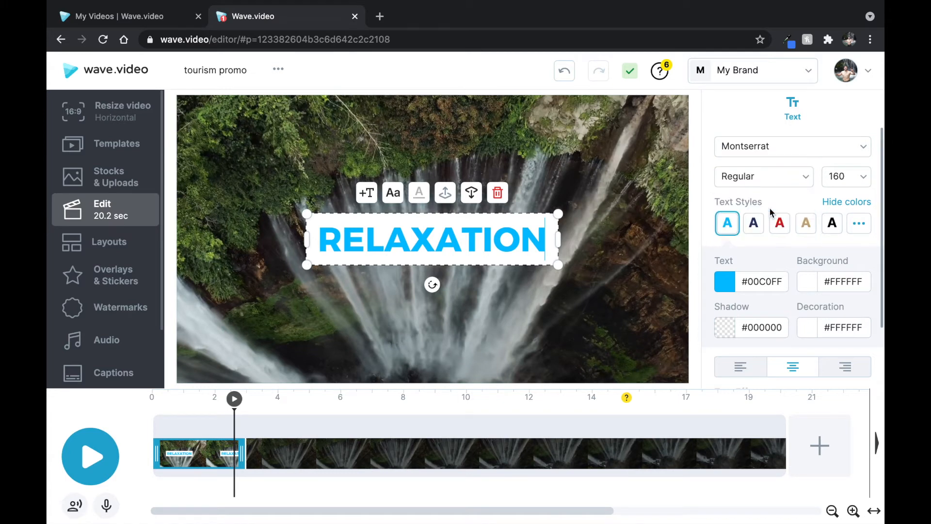
{"action": "left_click", "coordinate": [783, 180]}
{"action": "left_click", "coordinate": [760, 235]}
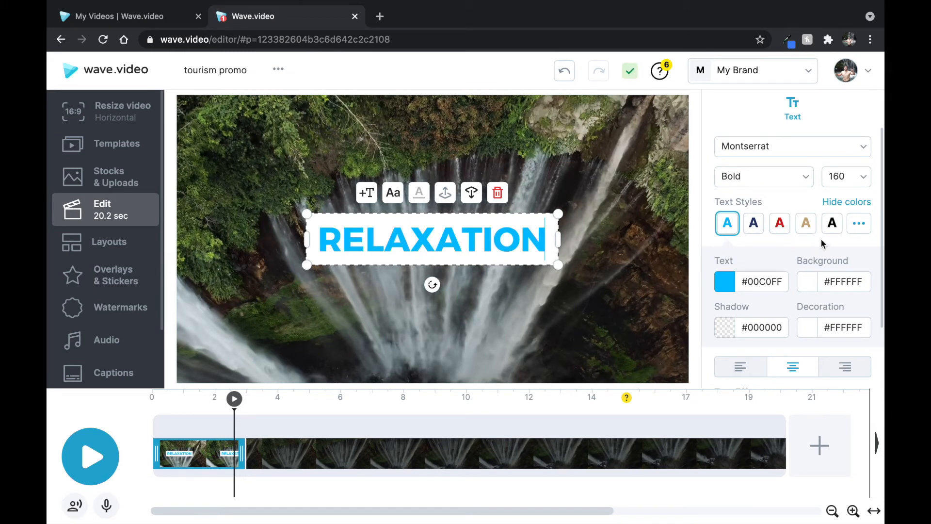
Step: Try the navy, tan, black and red preset styles on the RELAXATION text, ending back on the light blue one
{"action": "left_click", "coordinate": [843, 210]}
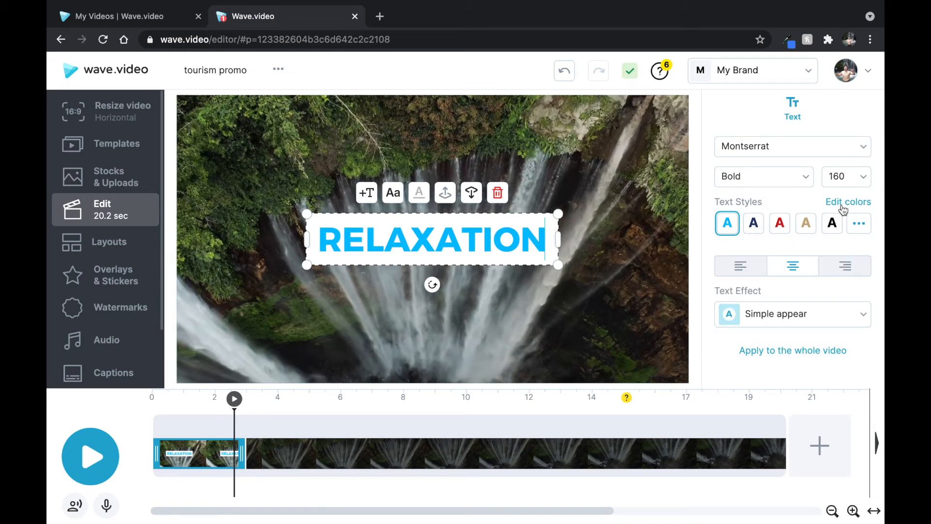
{"action": "left_click", "coordinate": [844, 210]}
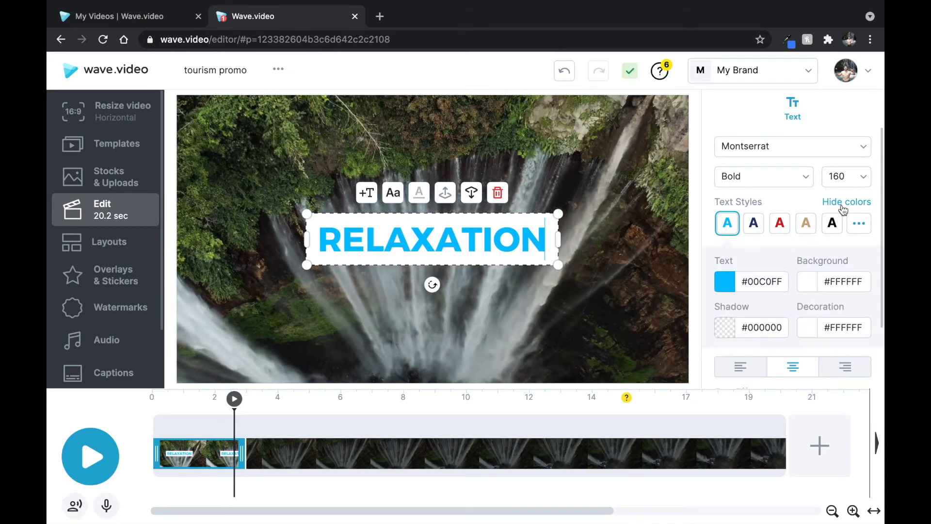
{"action": "left_click", "coordinate": [757, 222]}
{"action": "left_click", "coordinate": [808, 226]}
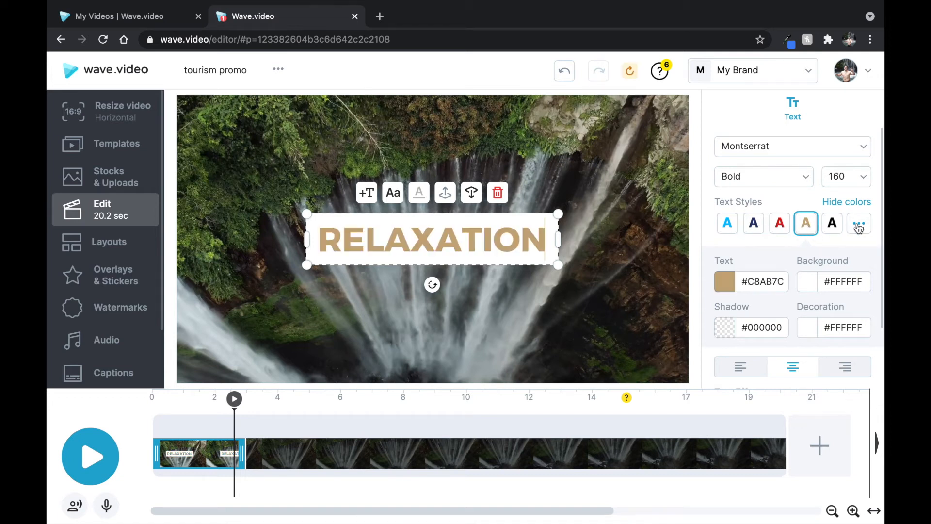
{"action": "left_click", "coordinate": [833, 227]}
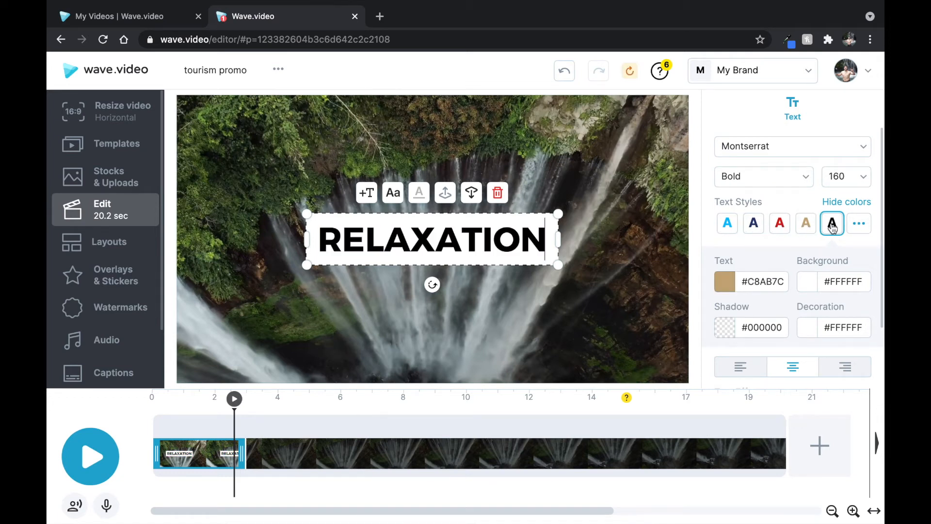
{"action": "left_click", "coordinate": [780, 226]}
{"action": "left_click", "coordinate": [752, 228]}
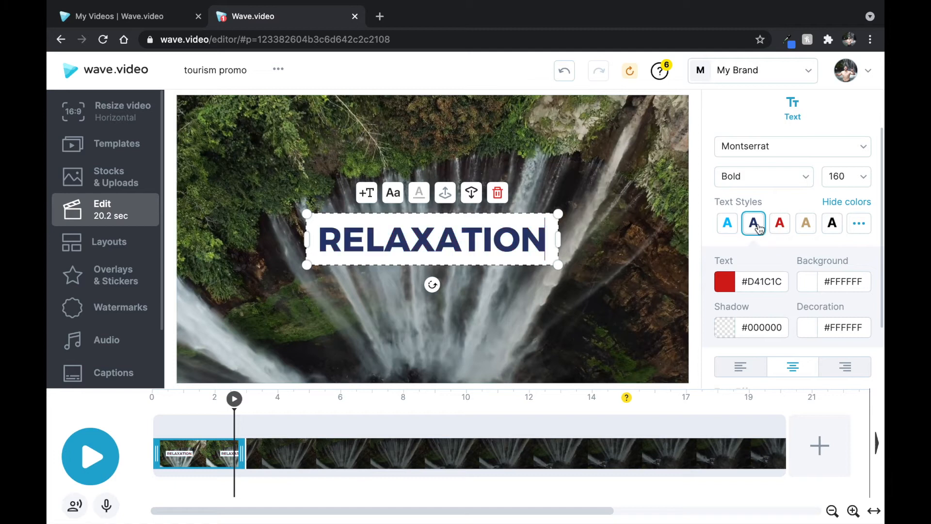
{"action": "left_click", "coordinate": [734, 228]}
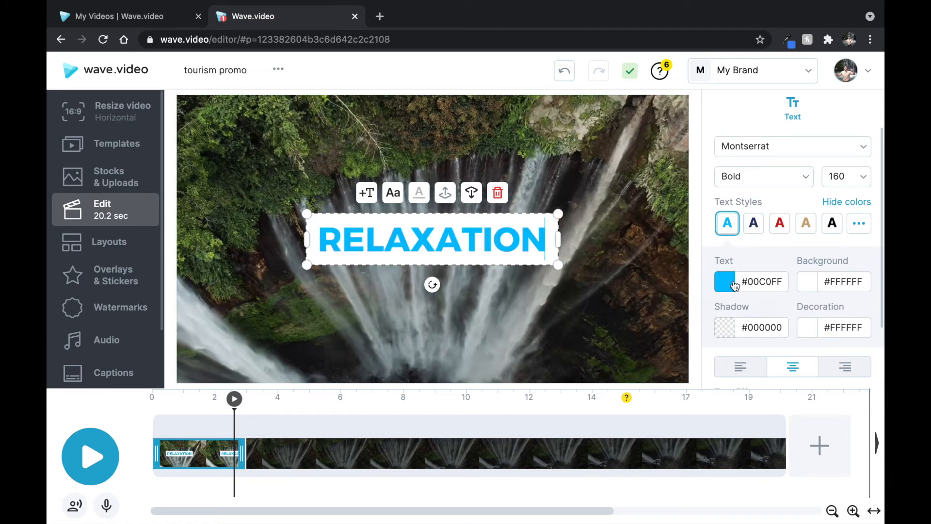
Step: Examine the text colour picker for RELAXATION and the colour codes offered by the Eye Dropper browser extension
{"action": "scroll", "coordinate": [735, 285], "scroll_direction": "down", "scroll_amount": 1}
{"action": "scroll", "coordinate": [734, 285], "scroll_direction": "down", "scroll_amount": 1}
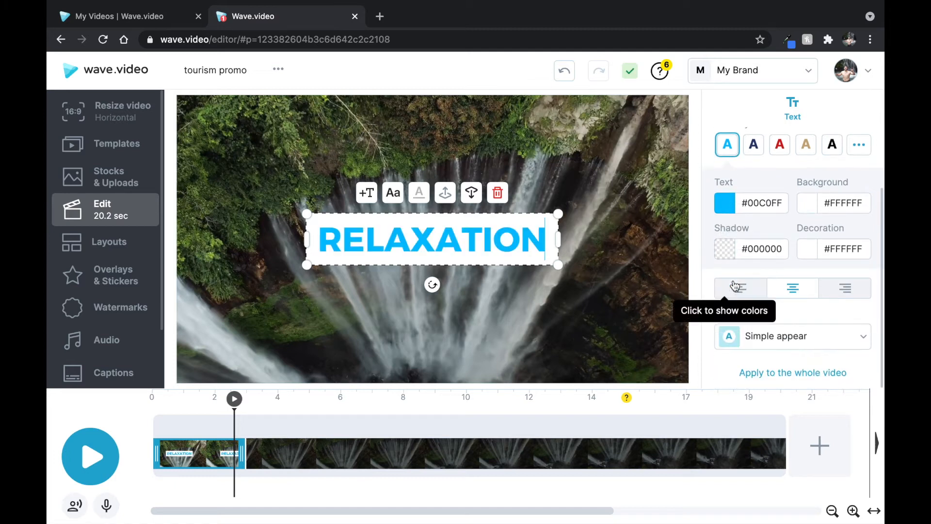
{"action": "left_click", "coordinate": [726, 212]}
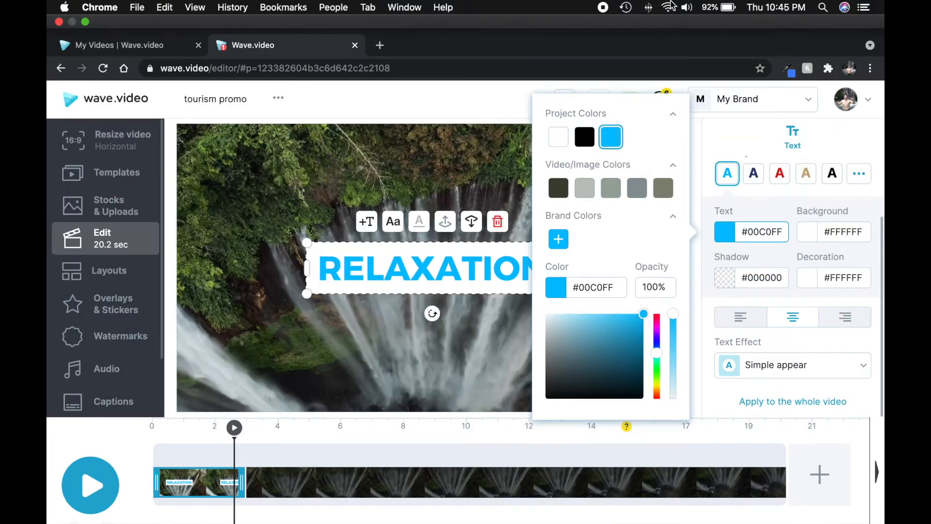
{"action": "left_click", "coordinate": [787, 67]}
{"action": "left_click", "coordinate": [787, 67]}
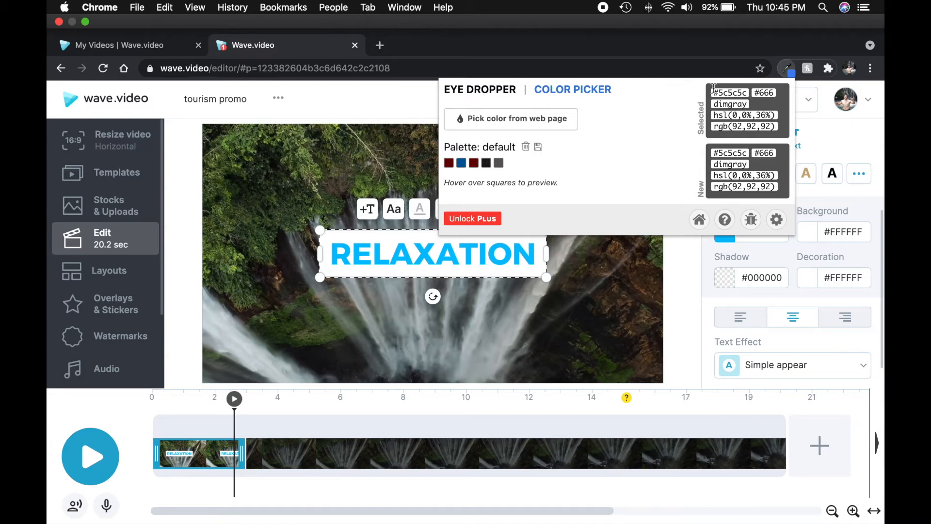
{"action": "left_click", "coordinate": [707, 276]}
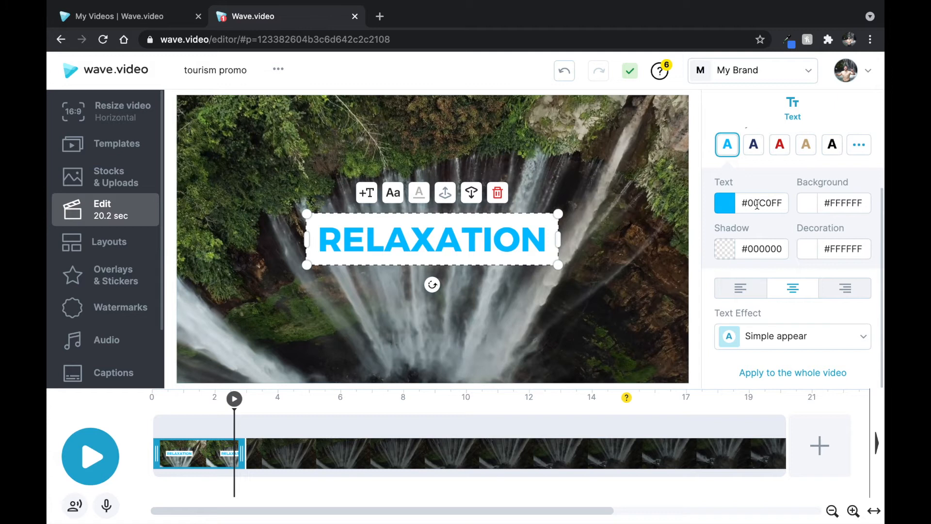
Step: Set the RELAXATION text colour to white, #FFFFFF
{"action": "left_click", "coordinate": [756, 205]}
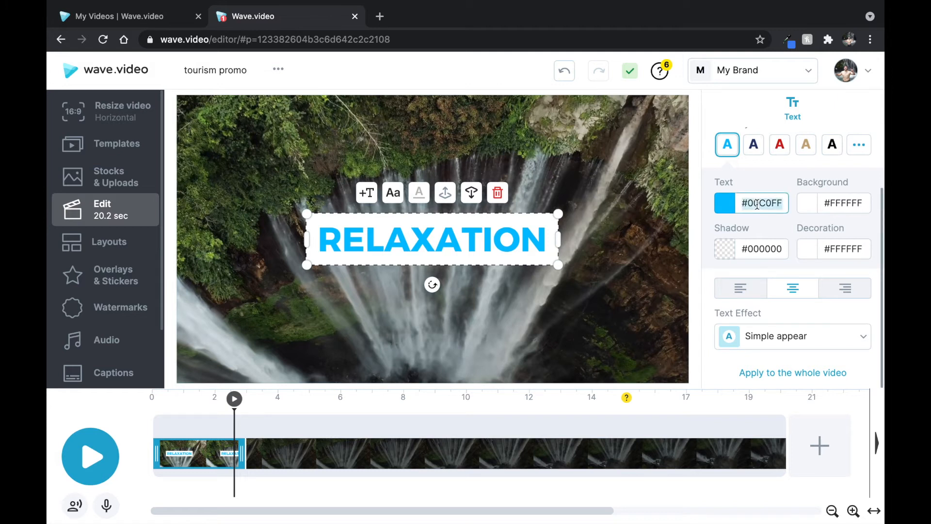
{"action": "left_click", "coordinate": [721, 209]}
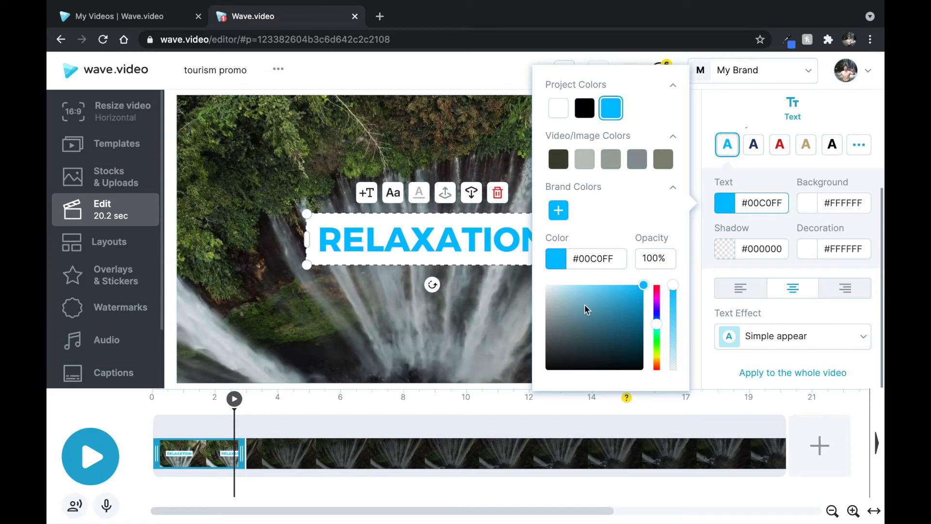
{"action": "left_click_drag", "start_coordinate": [570, 294], "coordinate": [545, 284]}
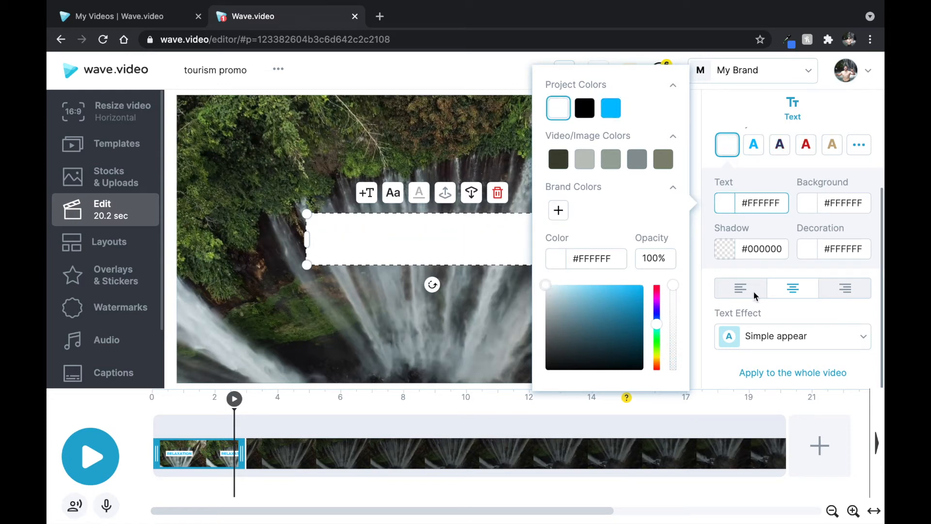
Step: Set the background of the RELAXATION text to dark grey #2D2A2A at 51% opacity
{"action": "left_click", "coordinate": [804, 209]}
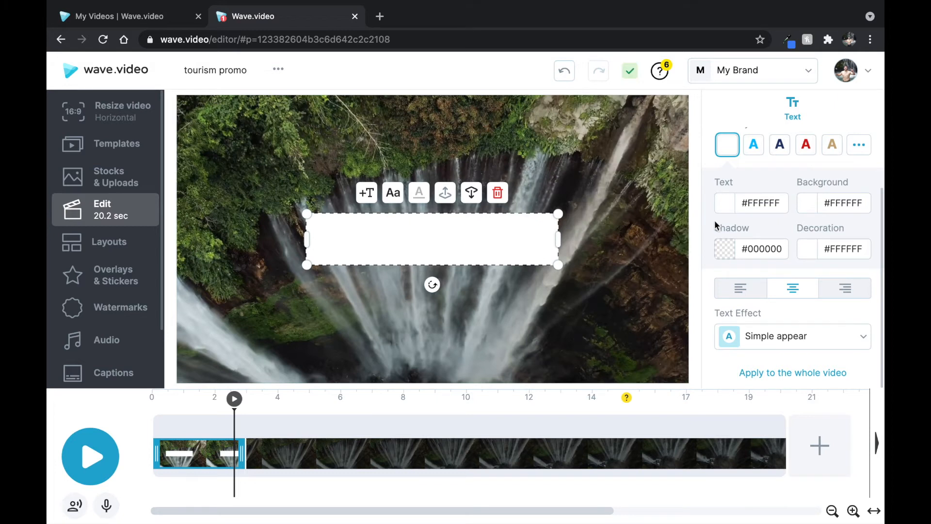
{"action": "left_click", "coordinate": [806, 204]}
{"action": "left_click_drag", "start_coordinate": [757, 307], "coordinate": [754, 402]}
{"action": "left_click_drag", "start_coordinate": [658, 357], "coordinate": [636, 355]}
{"action": "left_click_drag", "start_coordinate": [756, 291], "coordinate": [757, 328]}
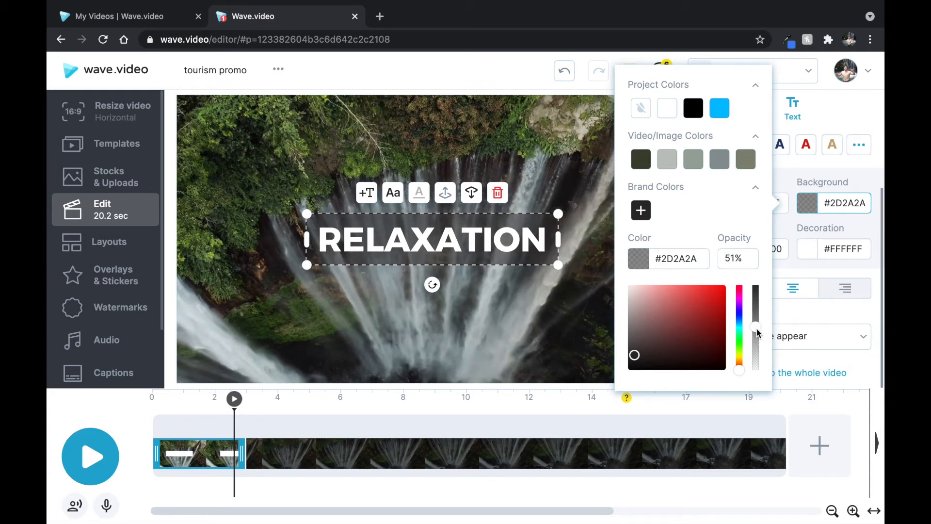
Step: Make the background of the RELAXATION text white, #FFFFFF, with 0% opacity
{"action": "left_click_drag", "start_coordinate": [689, 327], "coordinate": [602, 274]}
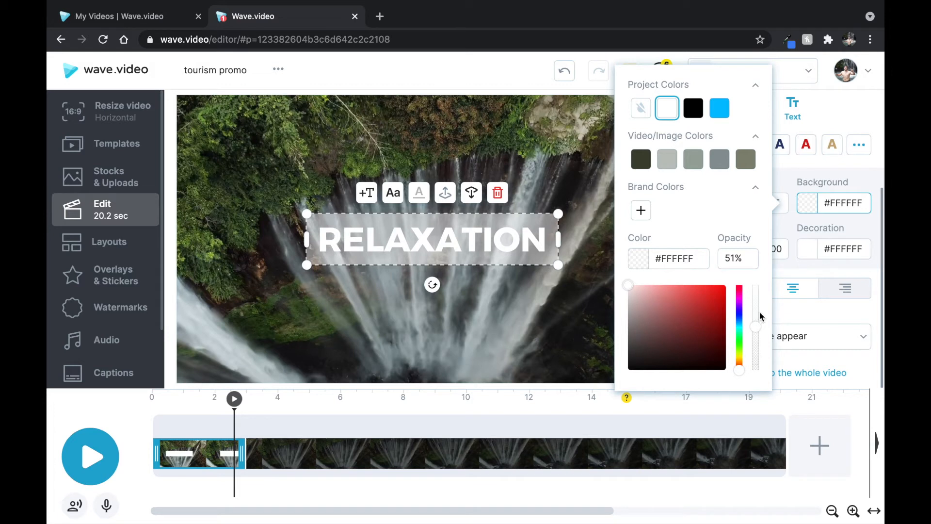
{"action": "left_click_drag", "start_coordinate": [756, 328], "coordinate": [758, 400]}
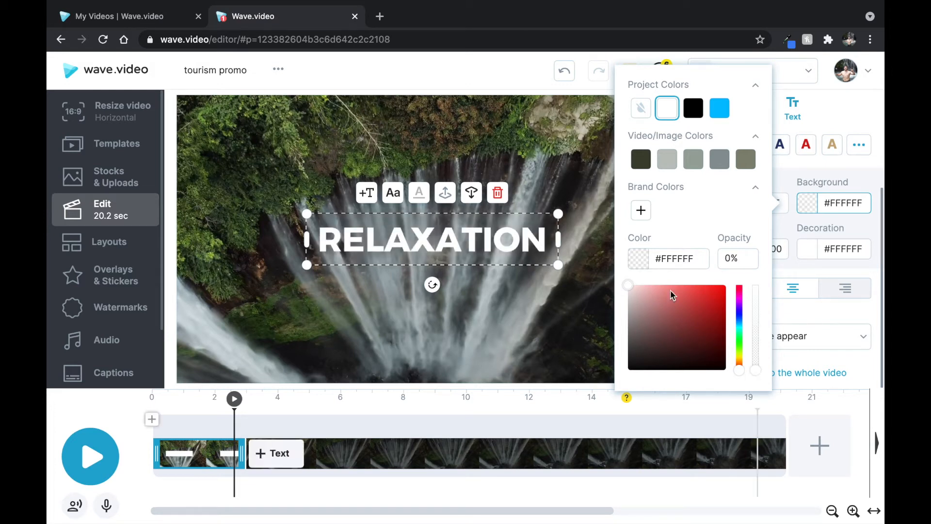
{"action": "left_click", "coordinate": [856, 121]}
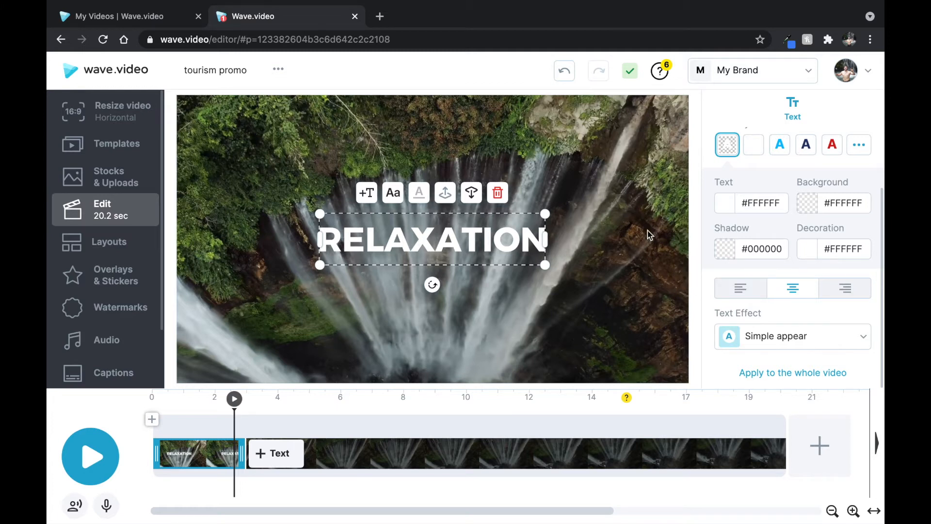
Step: Try the Soft and Hard shadows on the RELAXATION text, ending with a black Glow shadow at 100% blur
{"action": "left_click", "coordinate": [724, 249]}
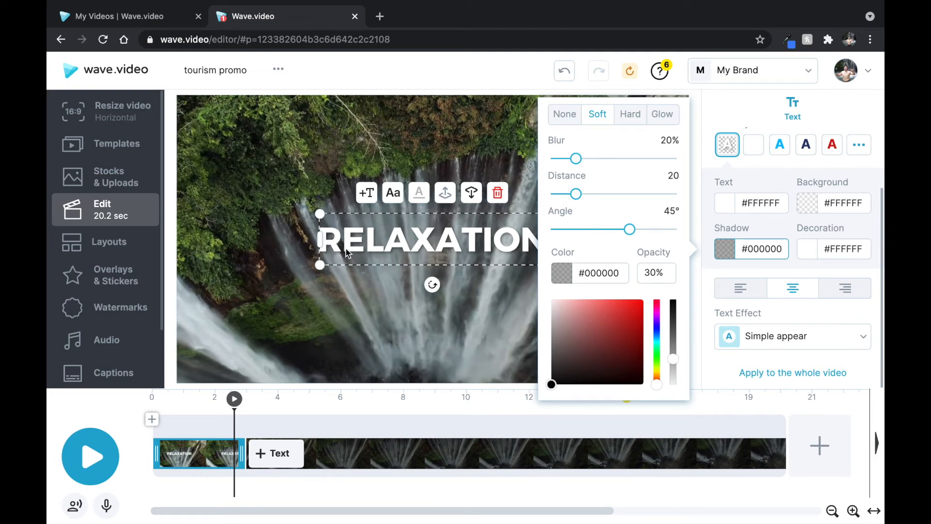
{"action": "left_click", "coordinate": [630, 116]}
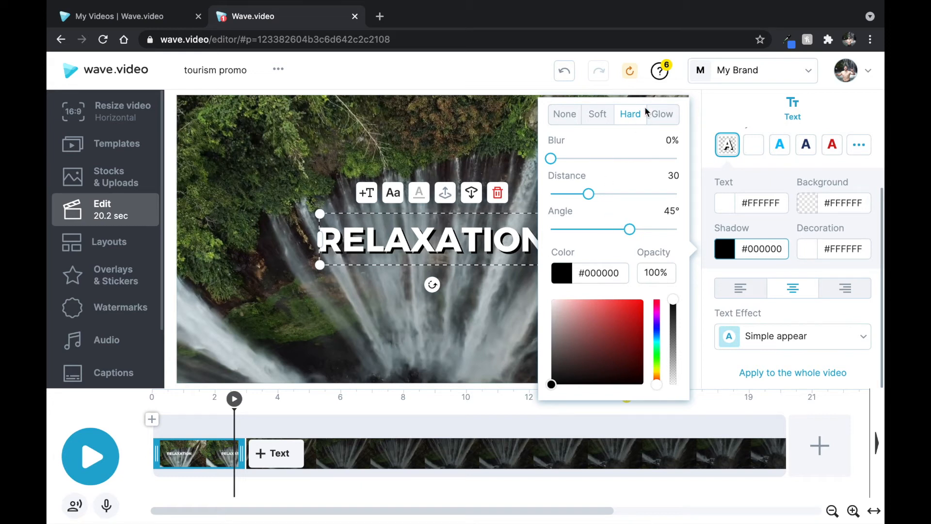
{"action": "left_click", "coordinate": [665, 117]}
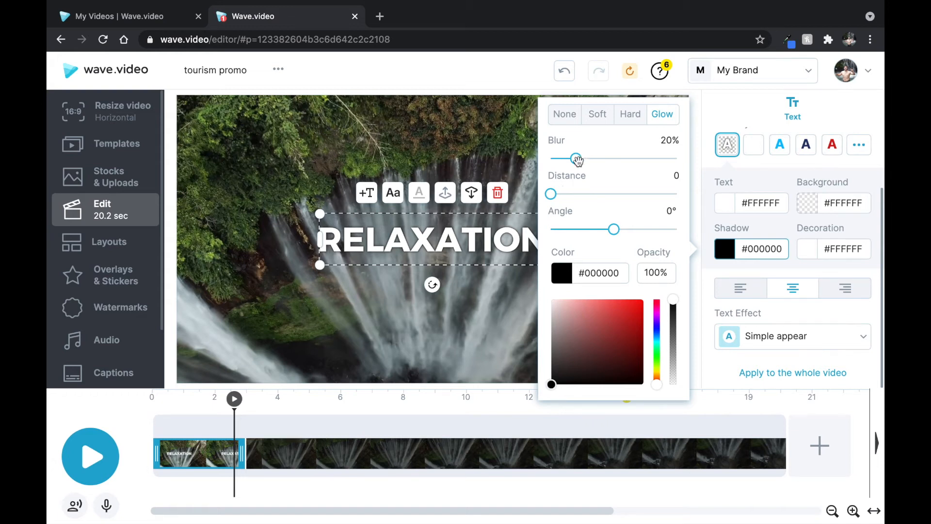
{"action": "left_click_drag", "start_coordinate": [577, 160], "coordinate": [725, 173]}
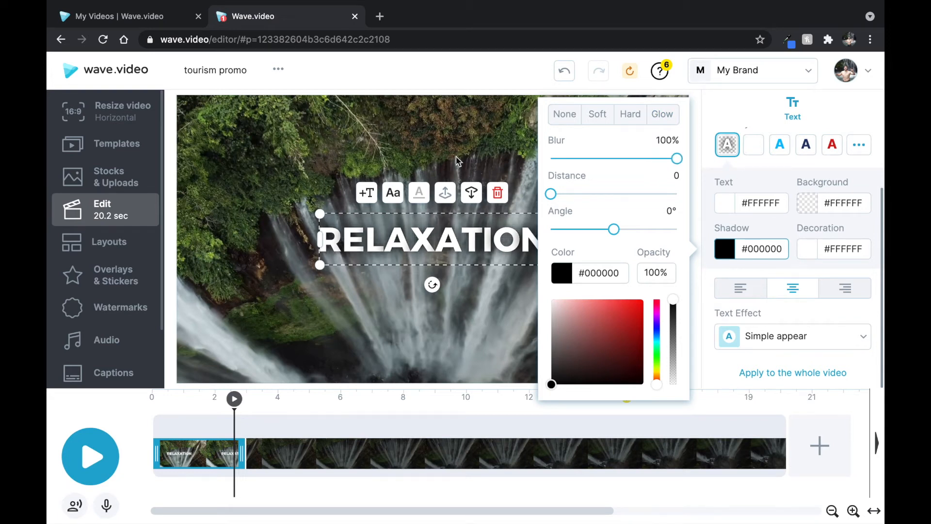
{"action": "left_click", "coordinate": [439, 148]}
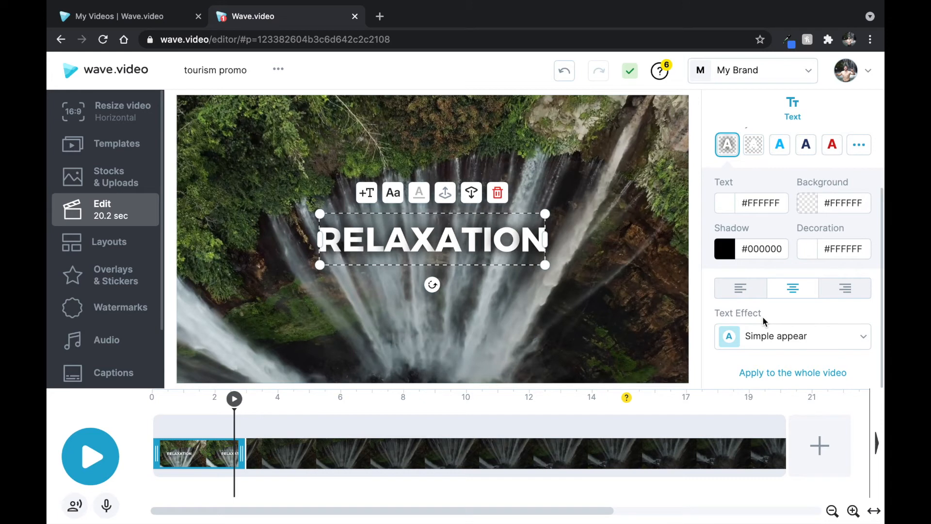
Step: Apply the Slide with border text effect to the RELAXATION text
{"action": "left_click", "coordinate": [814, 336]}
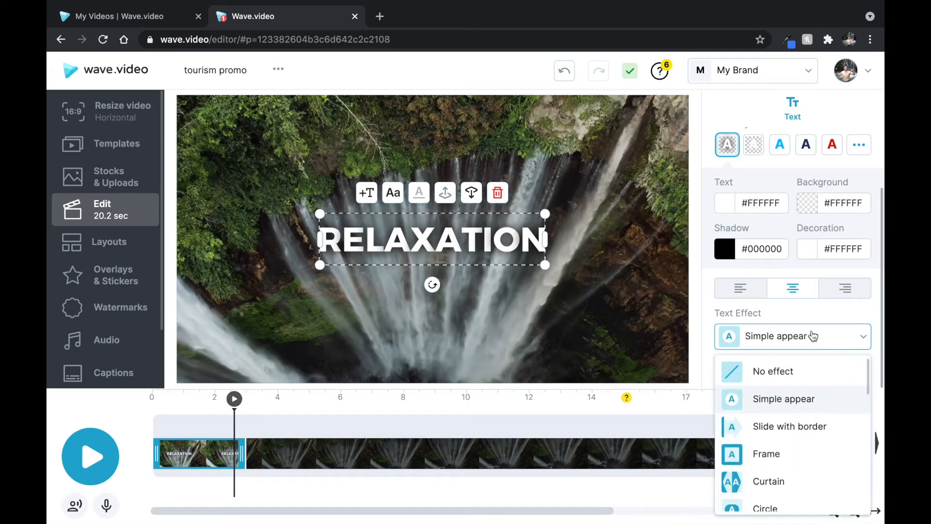
{"action": "left_click", "coordinate": [799, 425]}
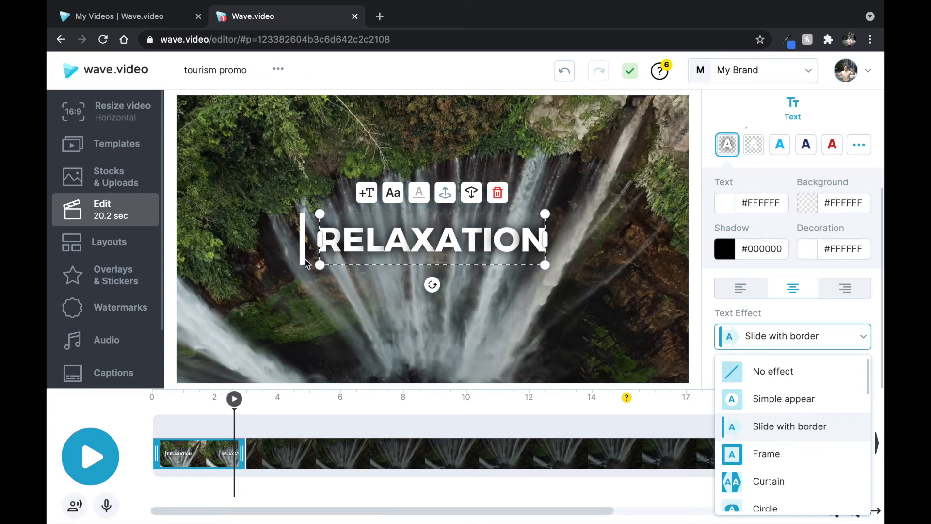
{"action": "left_click", "coordinate": [813, 257]}
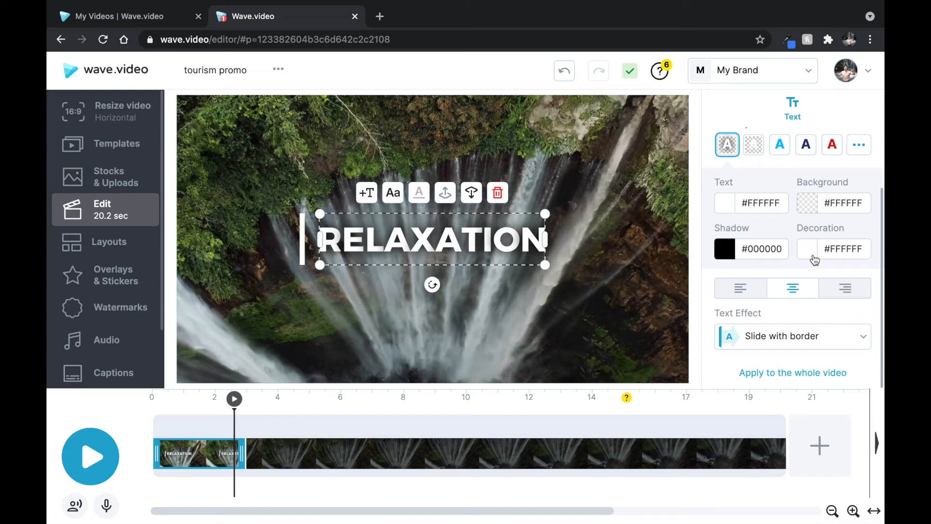
Step: Set the decoration colour of the RELAXATION text to yellow, #FFF93D
{"action": "left_click", "coordinate": [814, 258]}
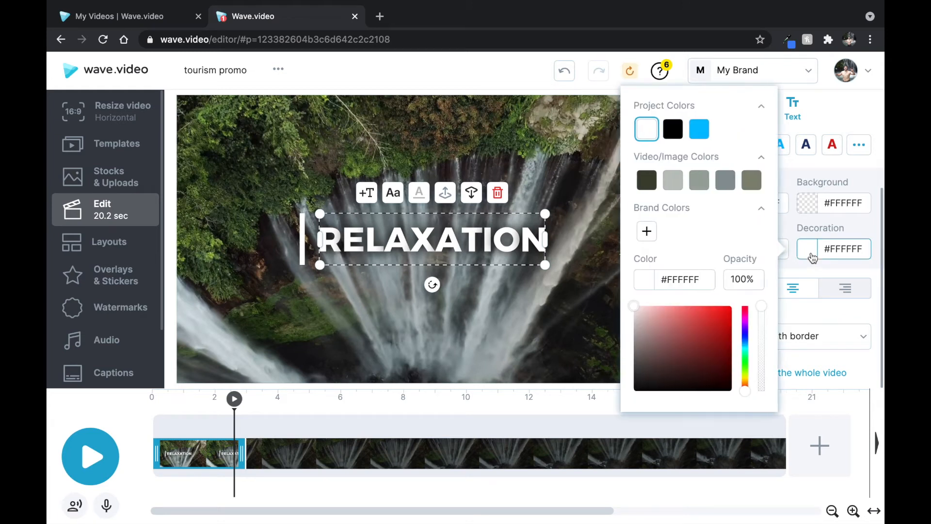
{"action": "left_click", "coordinate": [739, 377]}
{"action": "left_click_drag", "start_coordinate": [708, 313], "coordinate": [703, 308]}
{"action": "left_click", "coordinate": [582, 246]}
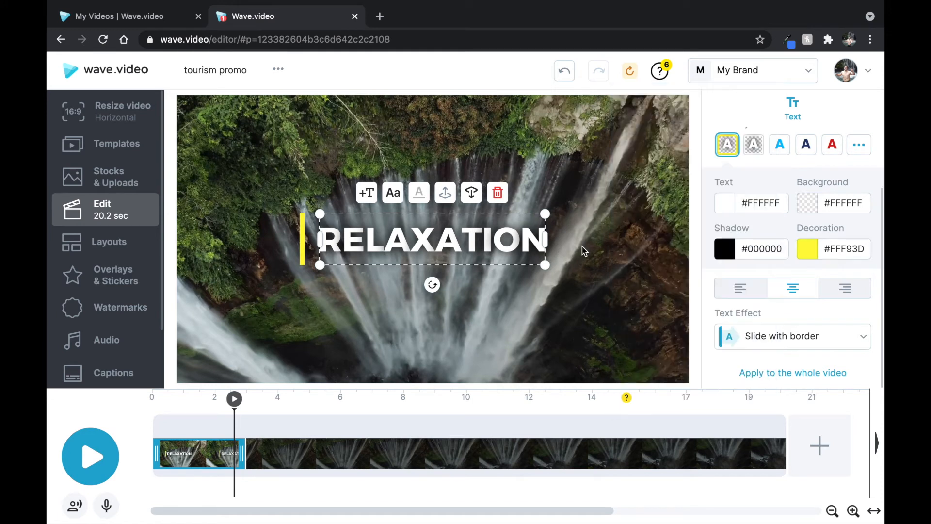
Step: Try the Frame, Circle, Transparent text and Top stripe effects on the RELAXATION text
{"action": "left_click", "coordinate": [858, 336]}
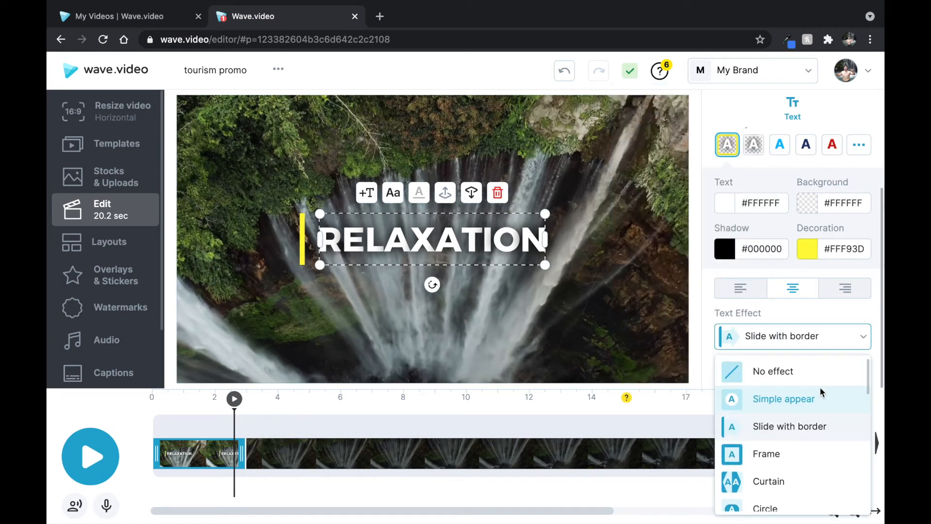
{"action": "scroll", "coordinate": [820, 390], "scroll_direction": "down", "scroll_amount": 2}
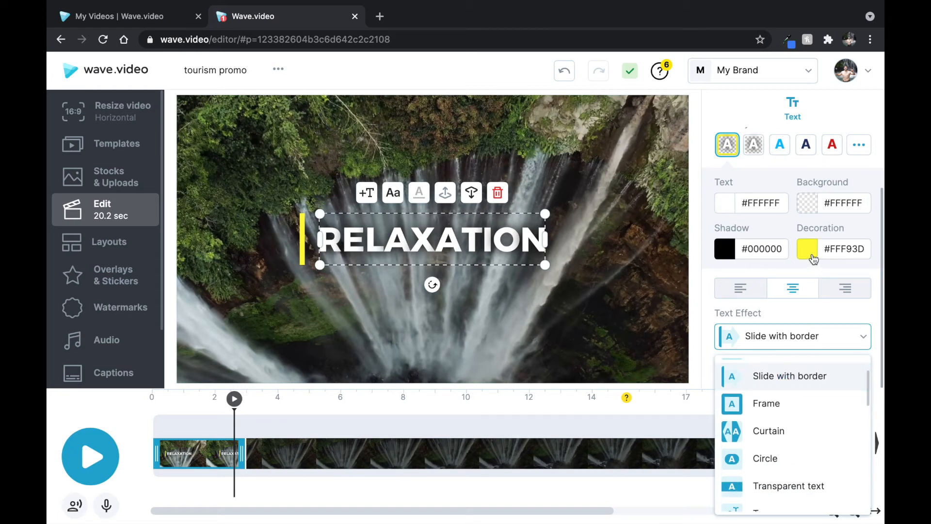
{"action": "left_click", "coordinate": [784, 407]}
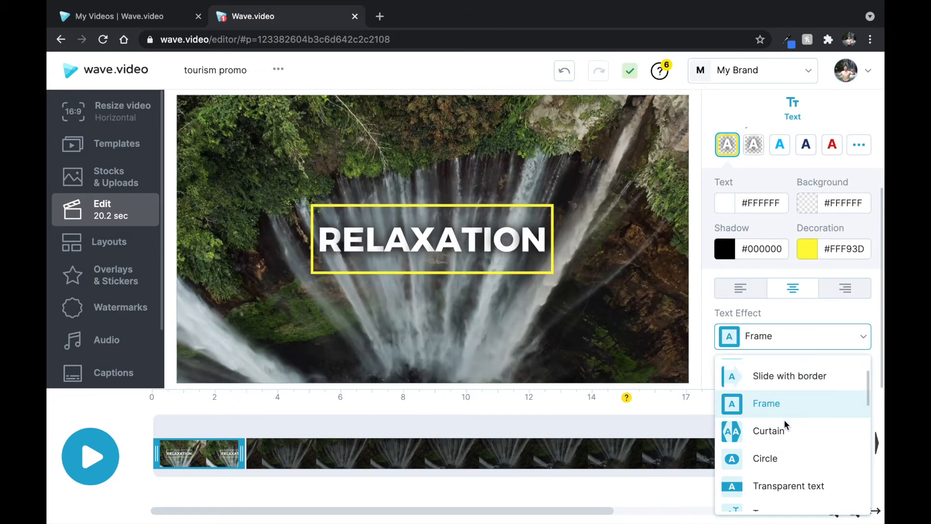
{"action": "left_click", "coordinate": [781, 459]}
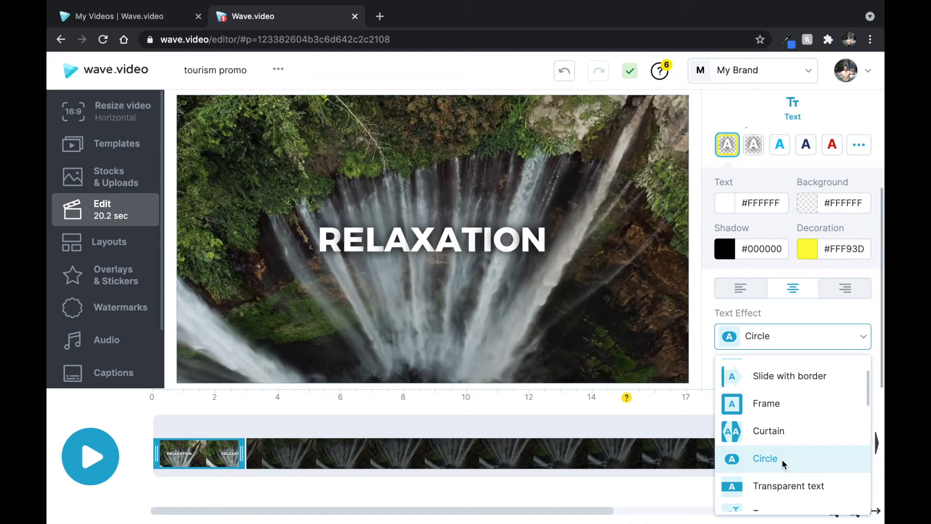
{"action": "left_click", "coordinate": [791, 485]}
{"action": "scroll", "coordinate": [790, 485], "scroll_direction": "down", "scroll_amount": 3}
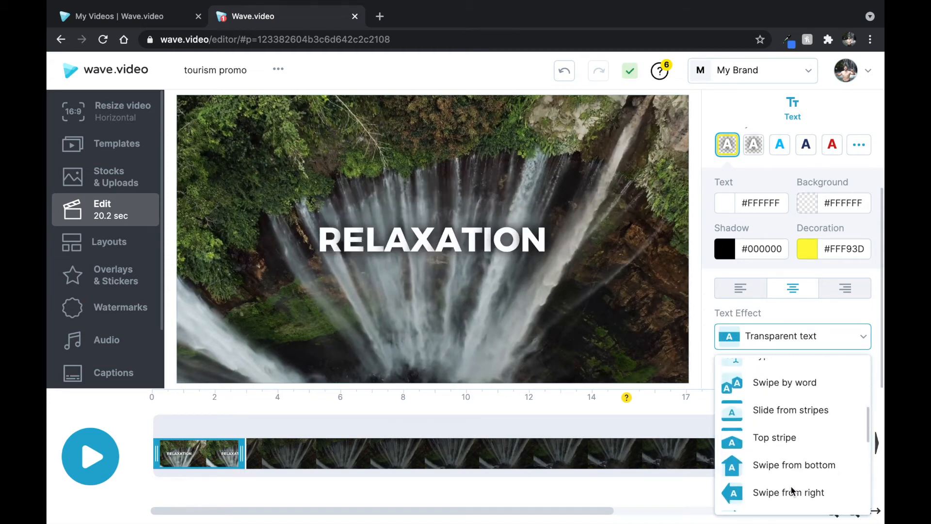
{"action": "left_click", "coordinate": [771, 437]}
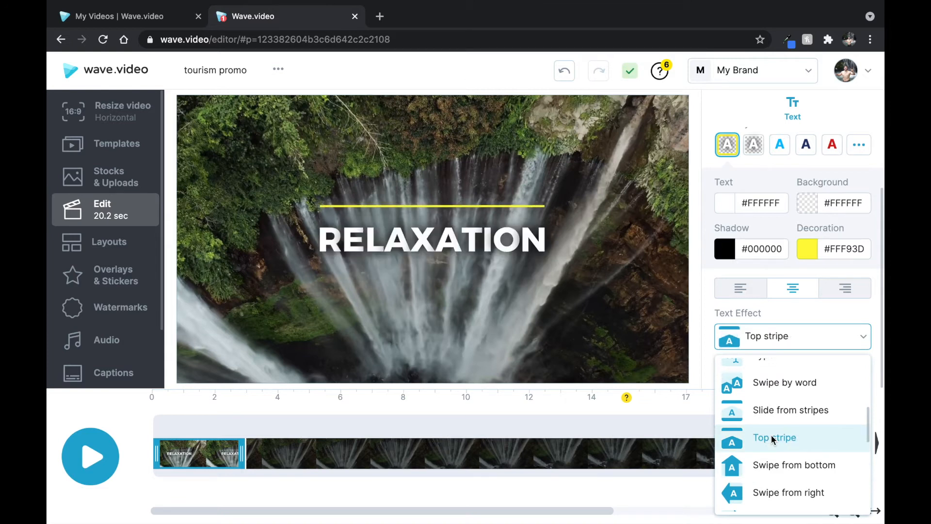
Step: Try the Appear by symbol and Slide down effects on the RELAXATION text, ending with Slide with border
{"action": "scroll", "coordinate": [771, 435], "scroll_direction": "down", "scroll_amount": 5}
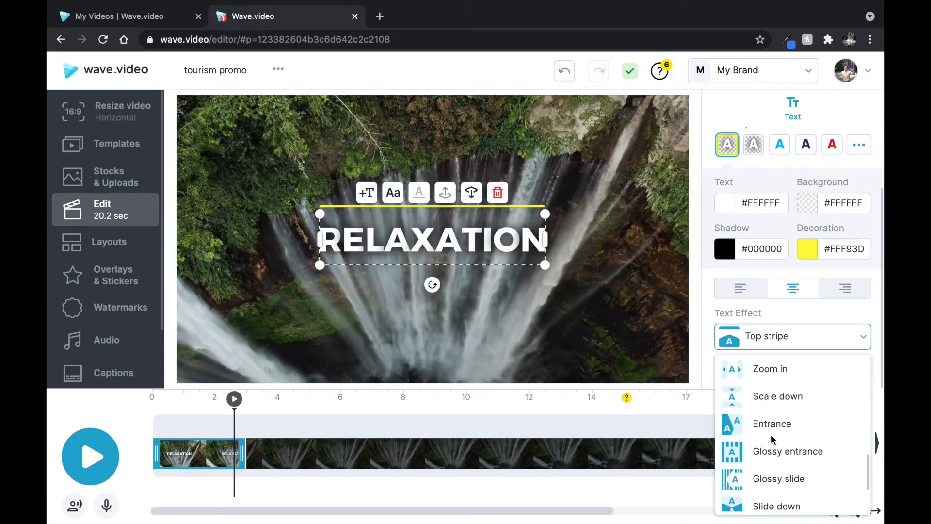
{"action": "scroll", "coordinate": [773, 439], "scroll_direction": "down", "scroll_amount": 1}
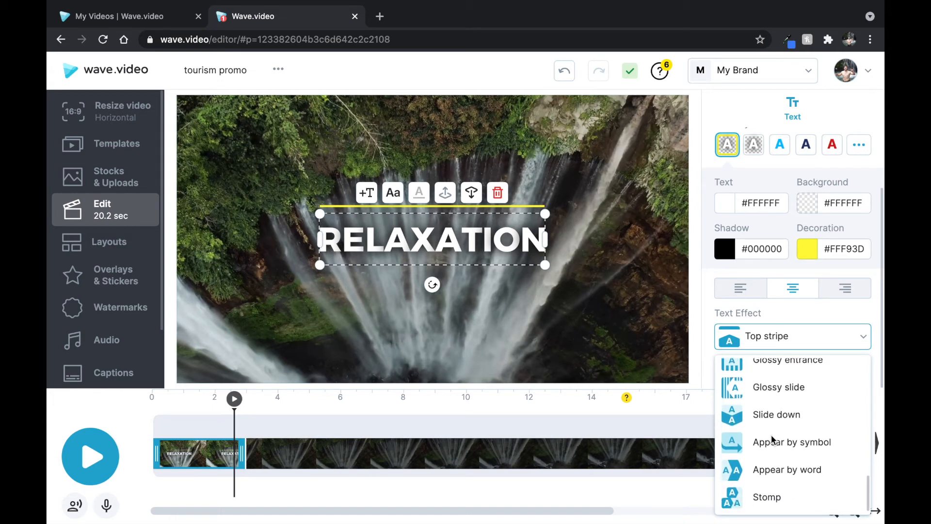
{"action": "left_click", "coordinate": [773, 441]}
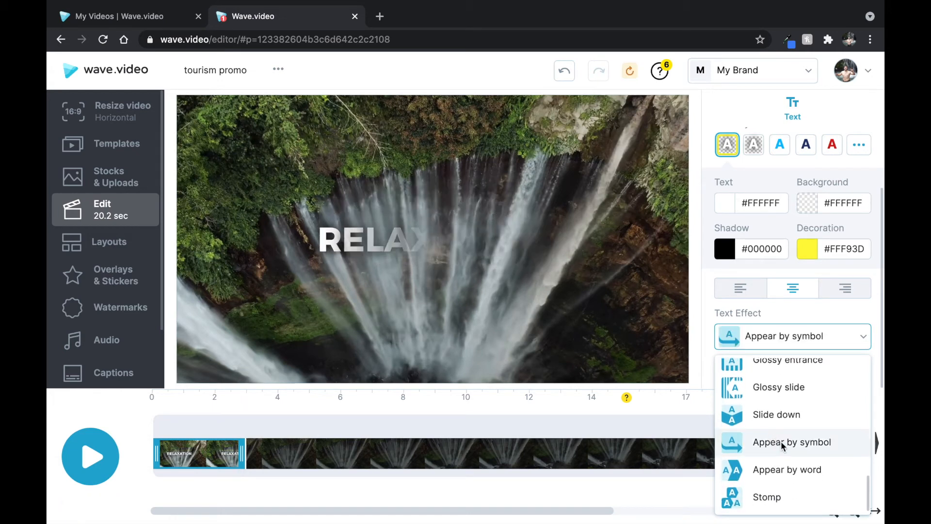
{"action": "left_click", "coordinate": [767, 414]}
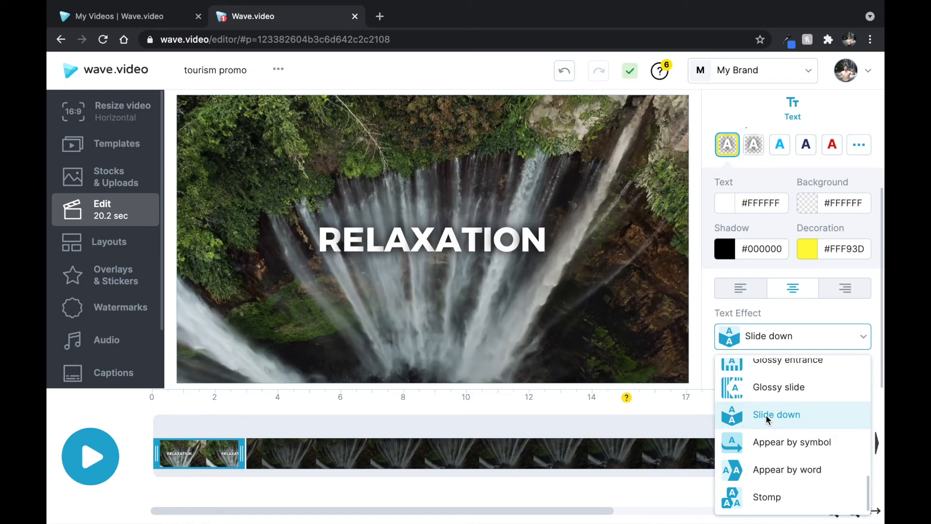
{"action": "scroll", "coordinate": [766, 414], "scroll_direction": "up", "scroll_amount": 10}
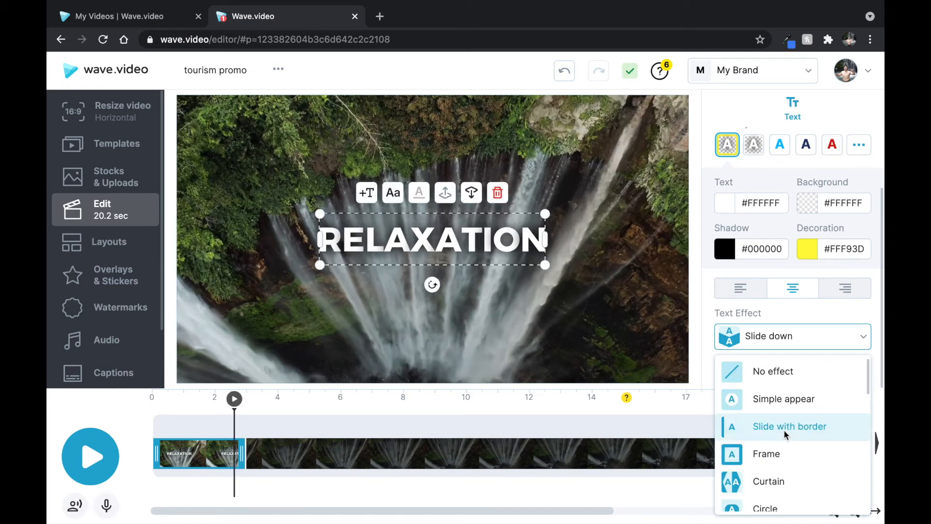
{"action": "left_click", "coordinate": [784, 430]}
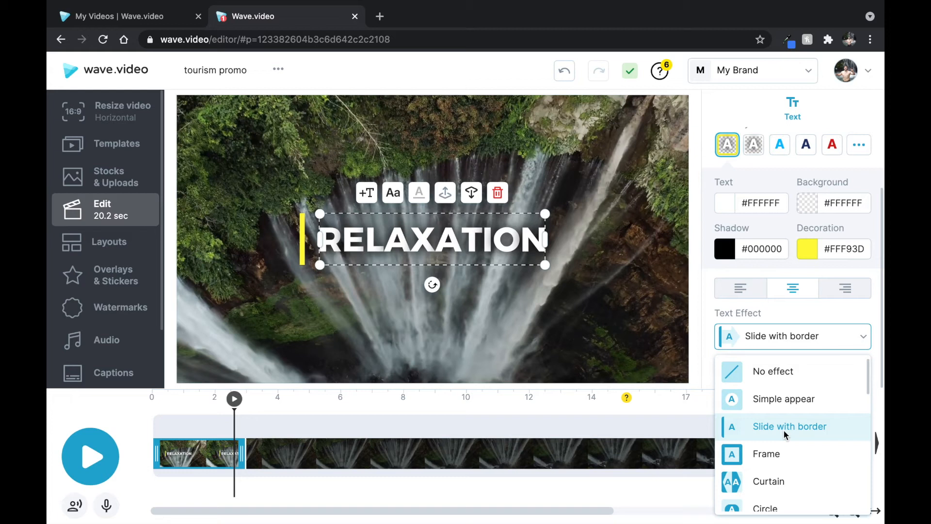
Step: Preview the clip briefly and extend the RELAXATION text on the timeline so it ends at about 4 seconds
{"action": "mouse_move", "coordinate": [202, 451]}
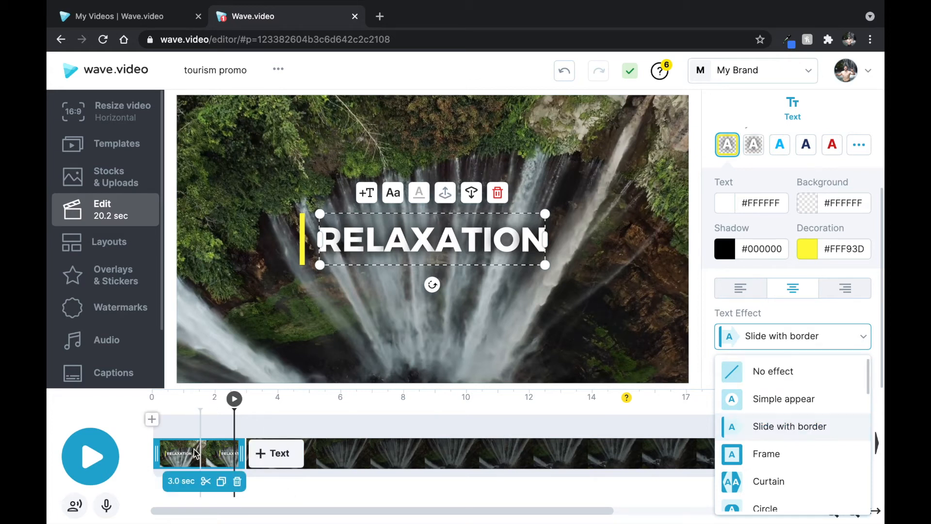
{"action": "left_click", "coordinate": [193, 453]}
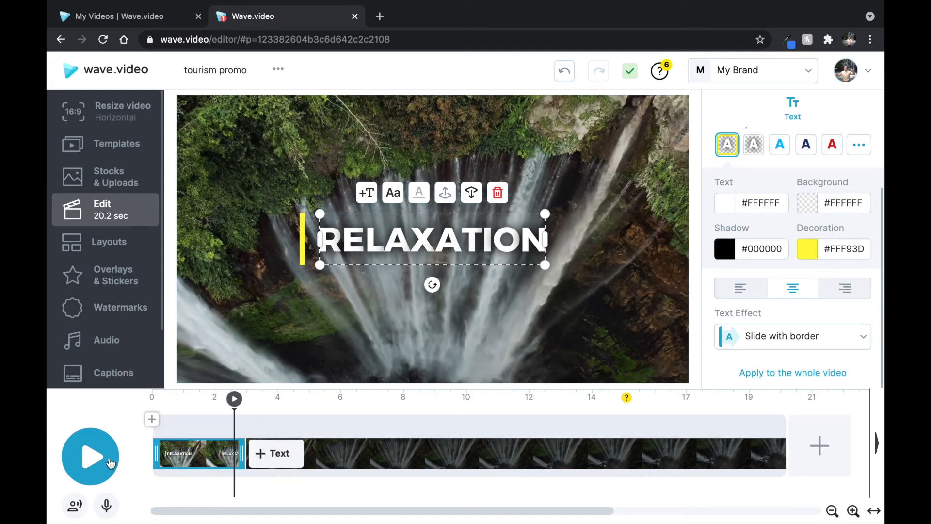
{"action": "left_click", "coordinate": [110, 463]}
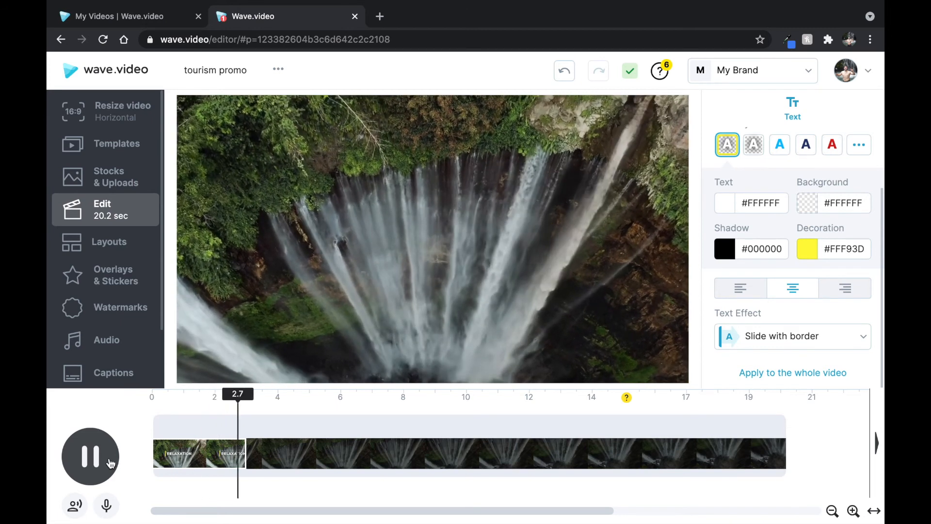
{"action": "left_click", "coordinate": [111, 463]}
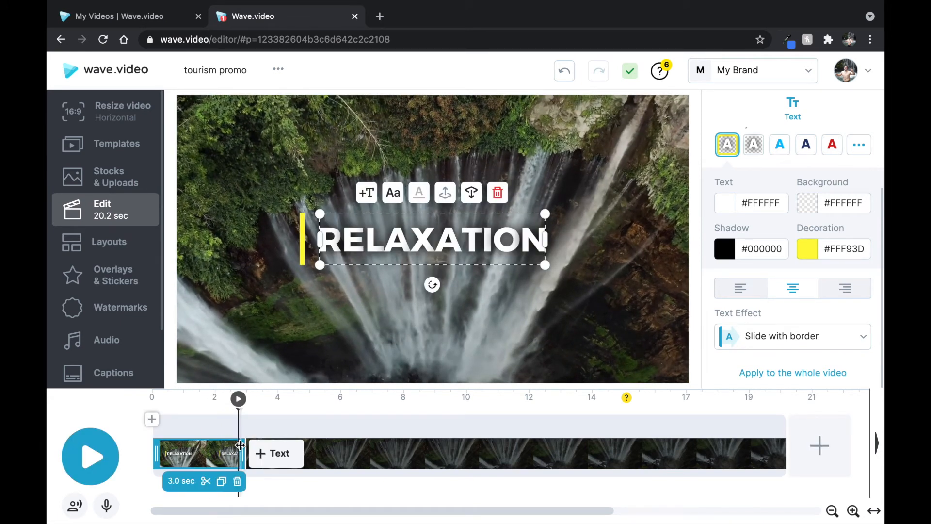
{"action": "left_click_drag", "start_coordinate": [240, 445], "coordinate": [272, 449]}
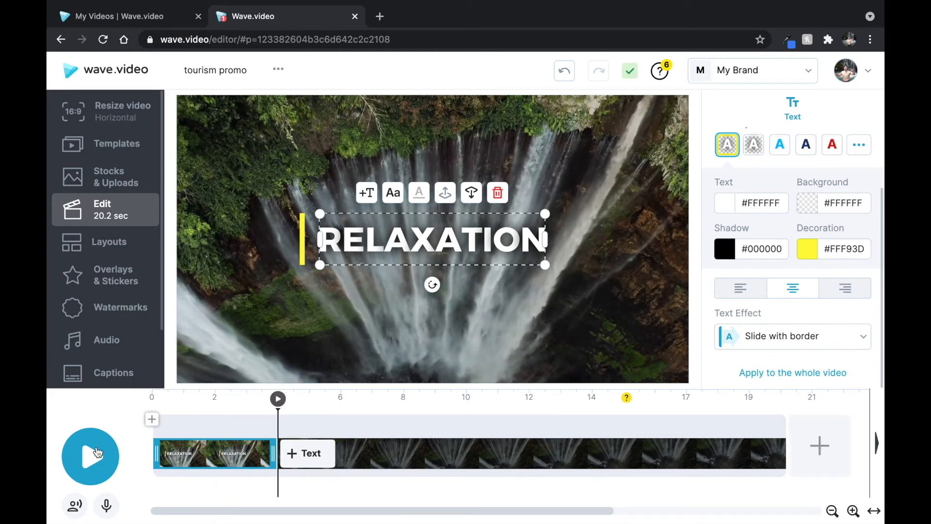
Step: Play the video on to about 5.5 seconds and add a new text at that point
{"action": "left_click", "coordinate": [97, 452]}
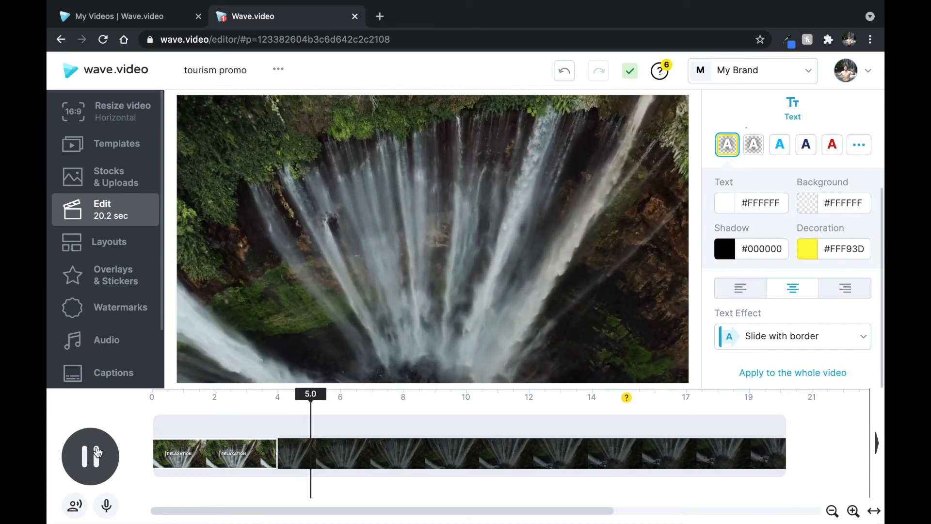
{"action": "left_click", "coordinate": [97, 452]}
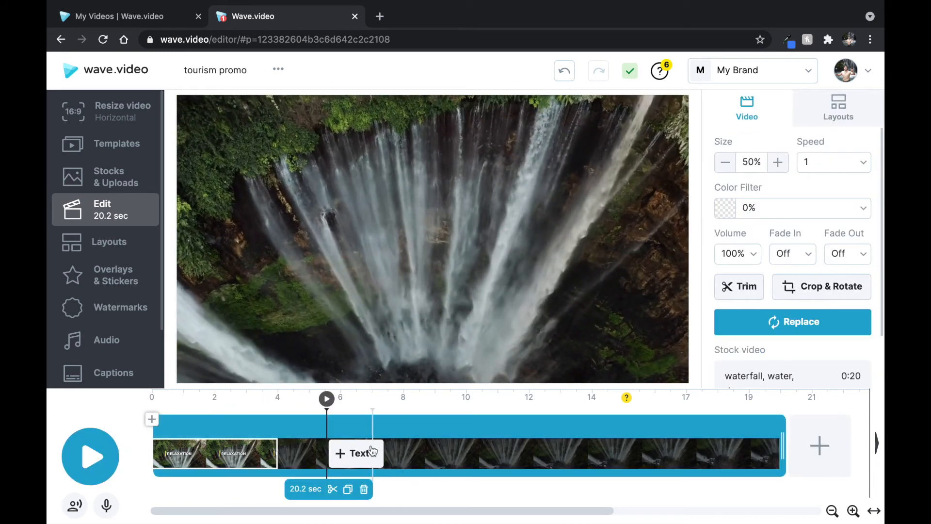
{"action": "left_click", "coordinate": [349, 458]}
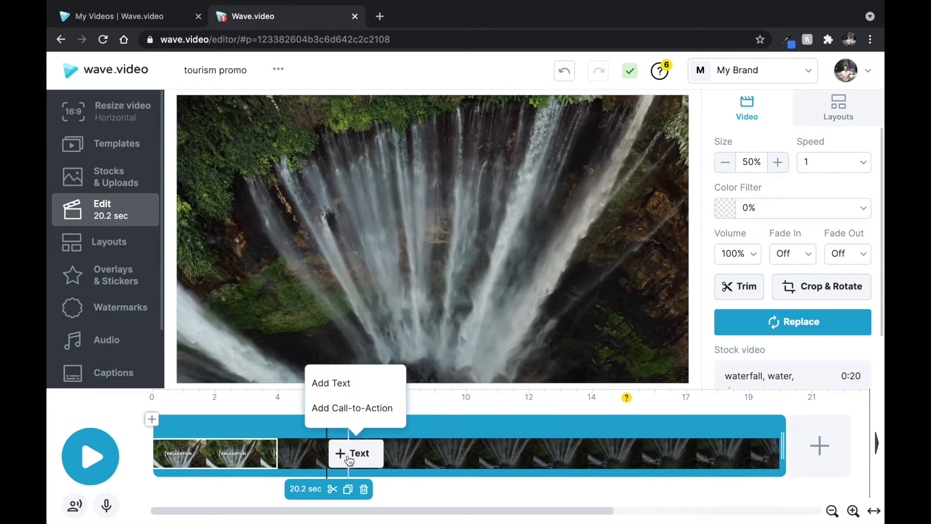
{"action": "left_click", "coordinate": [331, 386]}
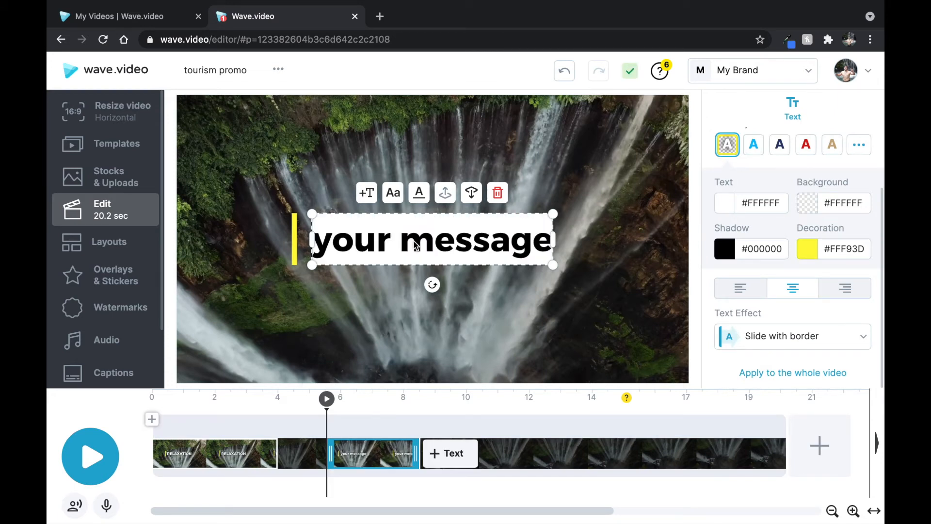
Step: Enter "Visit the mountains from [Location]" as the wording of the new text
{"action": "type", "text": "Visit"}
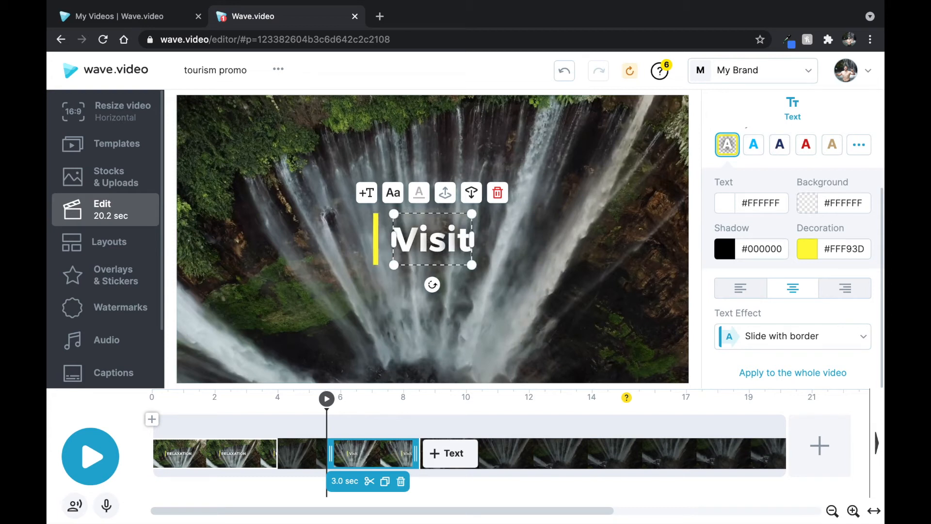
{"action": "type", "text": " the m"}
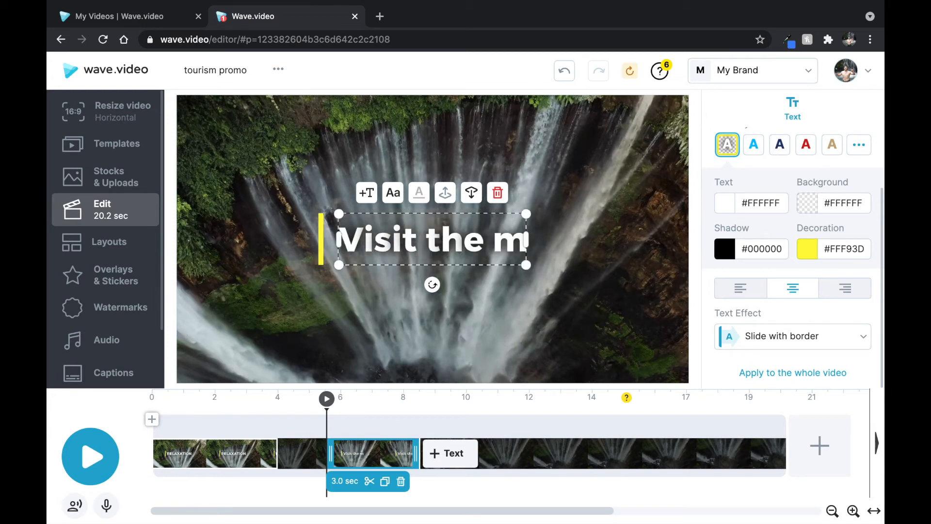
{"action": "type", "text": "ountains from "}
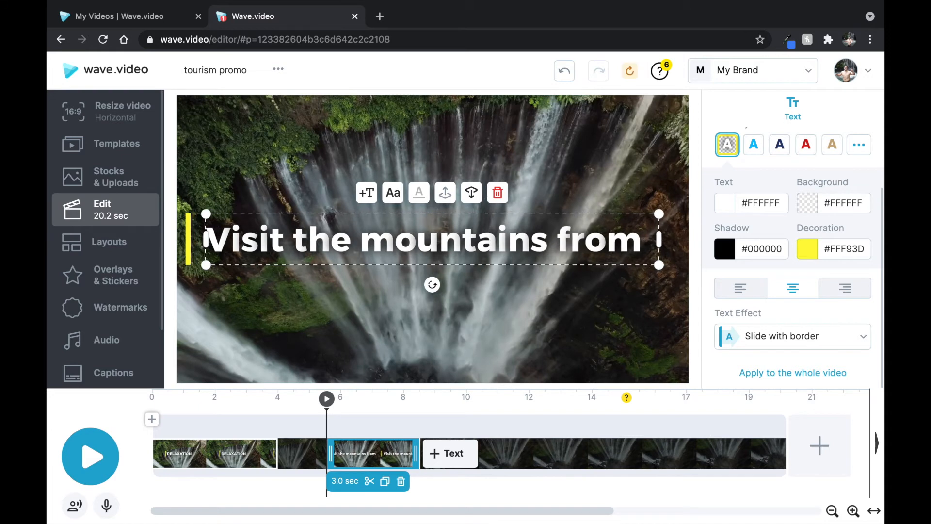
{"action": "type", "text": " (L"}
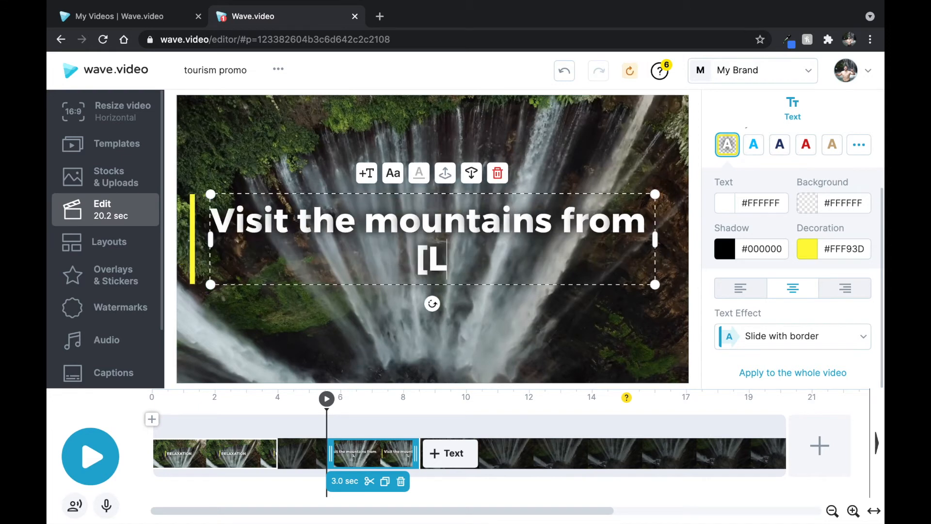
{"action": "type", "text": "ocation}"}
{"action": "key", "text": "BackSpace"}
{"action": "type", "text": "]"}
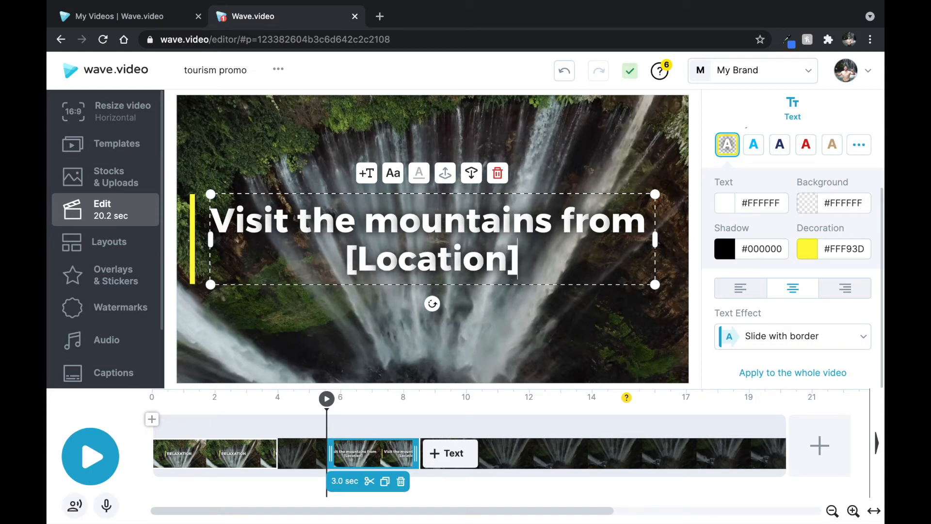
Step: Shrink the "Visit the mountains from [Location]" text to about two thirds of its size and align it right
{"action": "left_click_drag", "start_coordinate": [655, 284], "coordinate": [523, 258]}
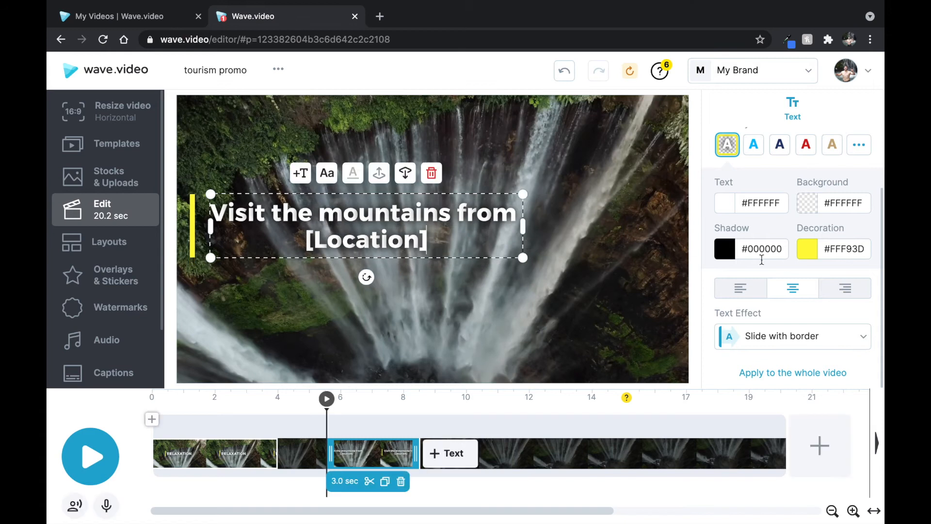
{"action": "left_click", "coordinate": [741, 290]}
{"action": "left_click", "coordinate": [844, 297]}
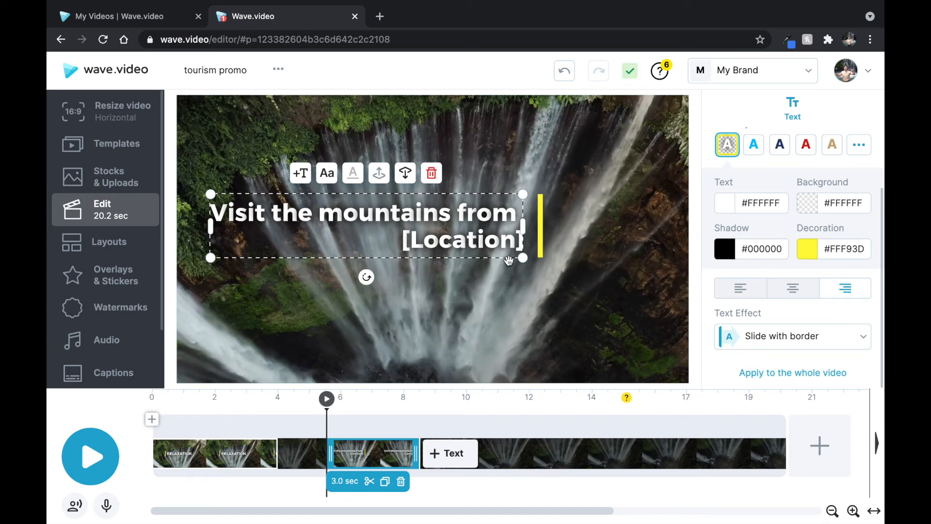
Step: Move the "Visit the mountains from [Location]" text to the upper-right corner of the video frame
{"action": "left_click_drag", "start_coordinate": [509, 257], "coordinate": [641, 173]}
{"action": "left_click", "coordinate": [590, 281]}
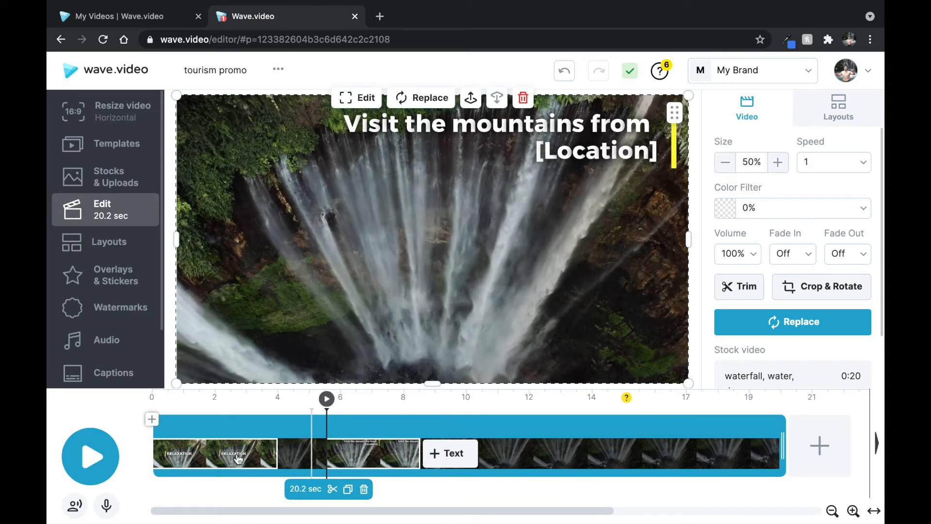
Step: Preview the waterfall clip with its texts from about 2 seconds to about 12 seconds
{"action": "left_click", "coordinate": [220, 423]}
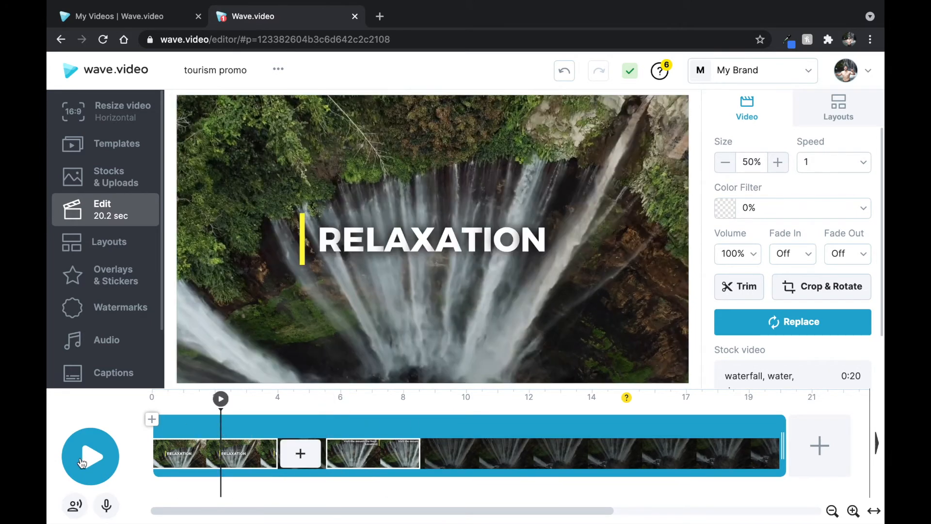
{"action": "left_click", "coordinate": [449, 435]}
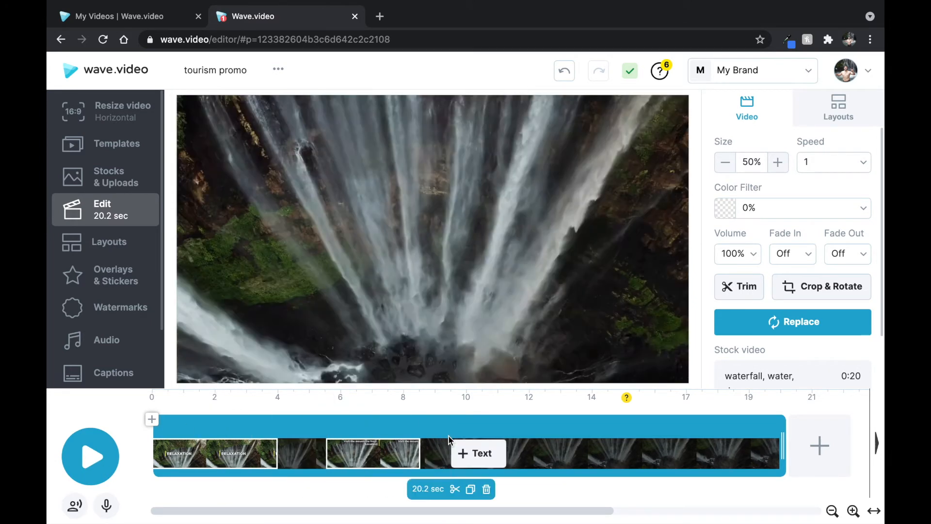
{"action": "left_click", "coordinate": [449, 398]}
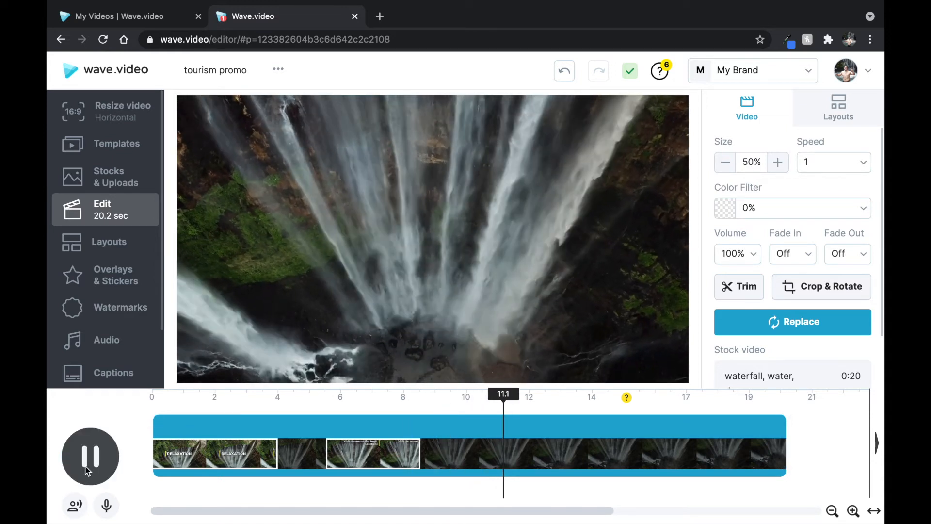
{"action": "left_click", "coordinate": [90, 457]}
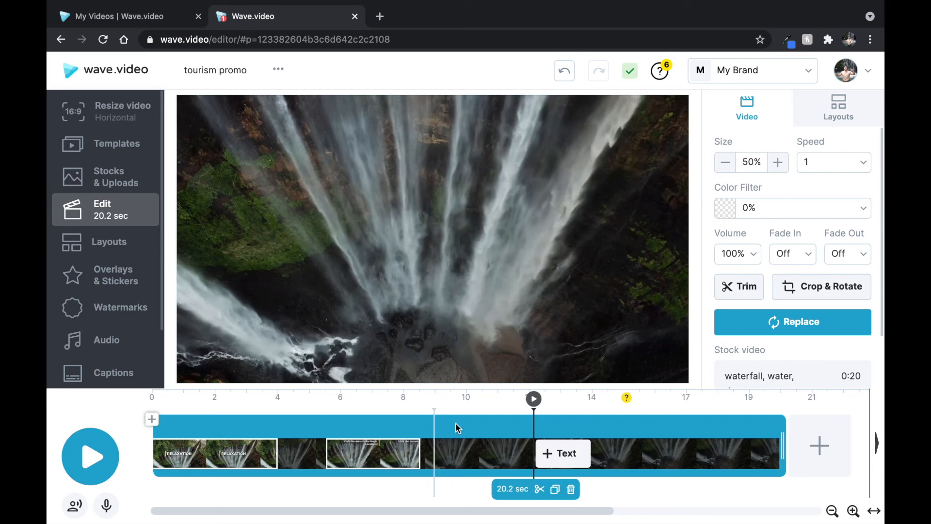
Step: Cut off the waterfall clip after its second text, removing the remainder, so that the clip ends at 8.8 seconds
{"action": "left_click", "coordinate": [440, 426]}
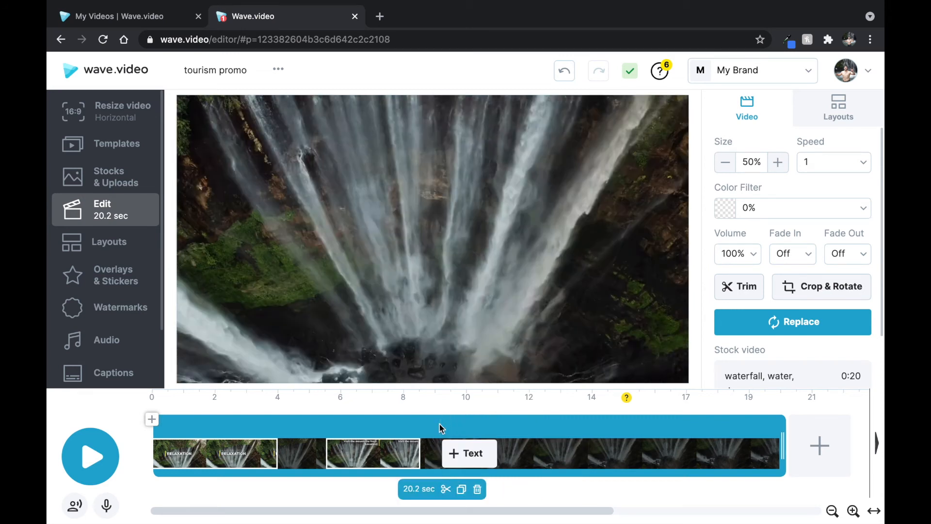
{"action": "left_click", "coordinate": [446, 490]}
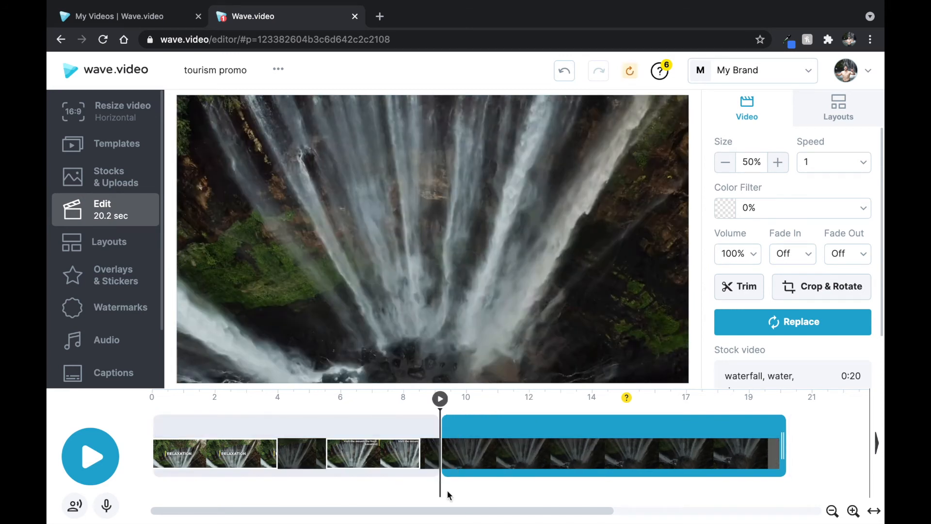
{"action": "left_click", "coordinate": [498, 427]}
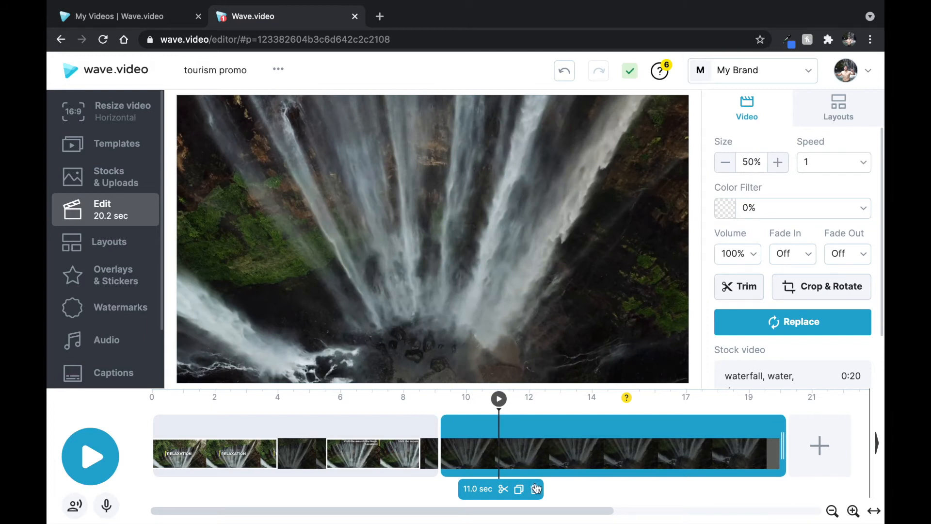
{"action": "left_click", "coordinate": [535, 489]}
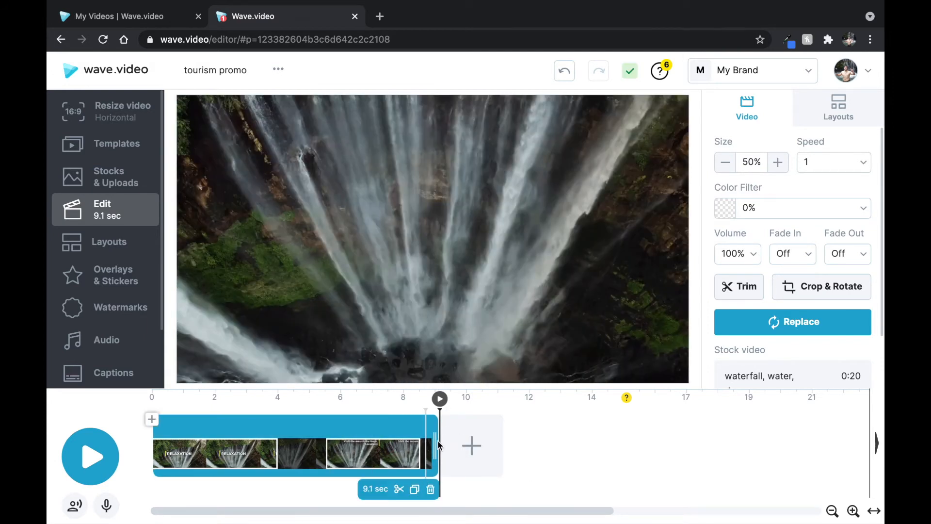
{"action": "left_click_drag", "start_coordinate": [436, 442], "coordinate": [426, 442]}
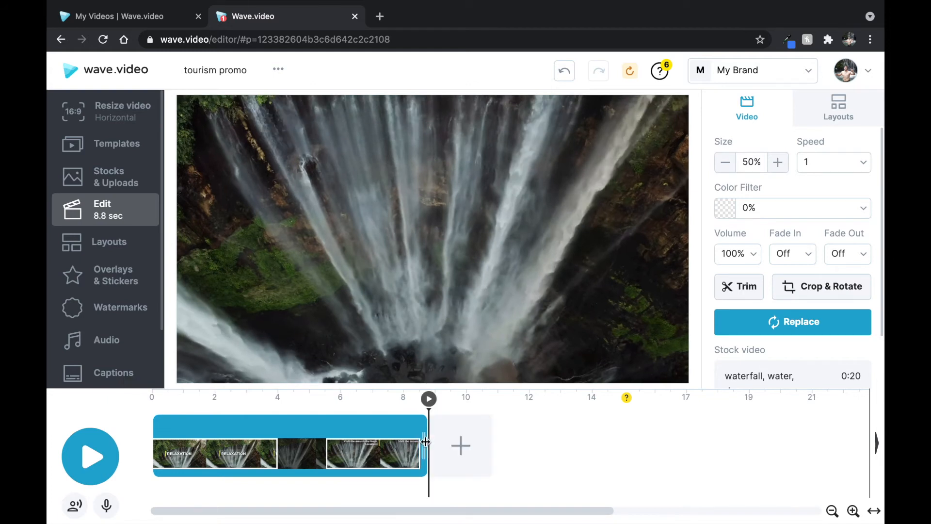
Step: Add the free 11-second beach and sea video from the stock library after the waterfall clip
{"action": "left_click", "coordinate": [463, 449]}
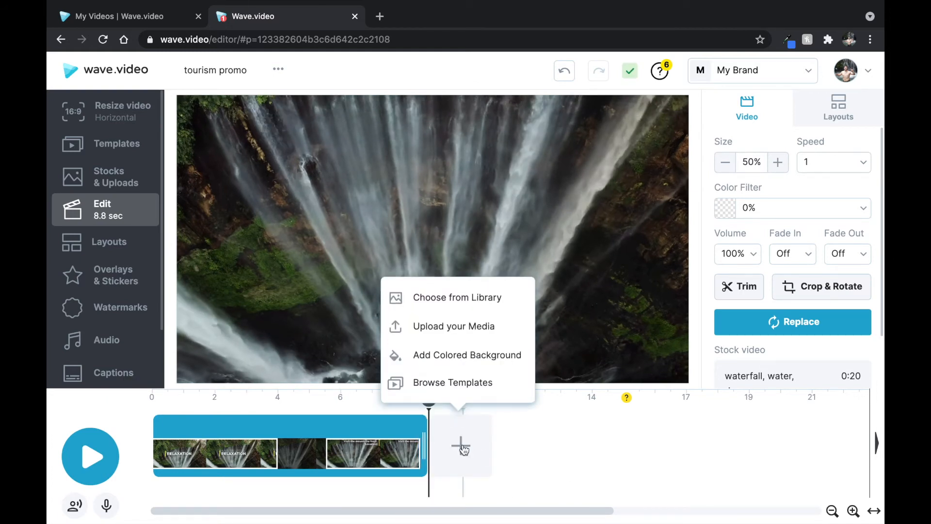
{"action": "left_click", "coordinate": [438, 308]}
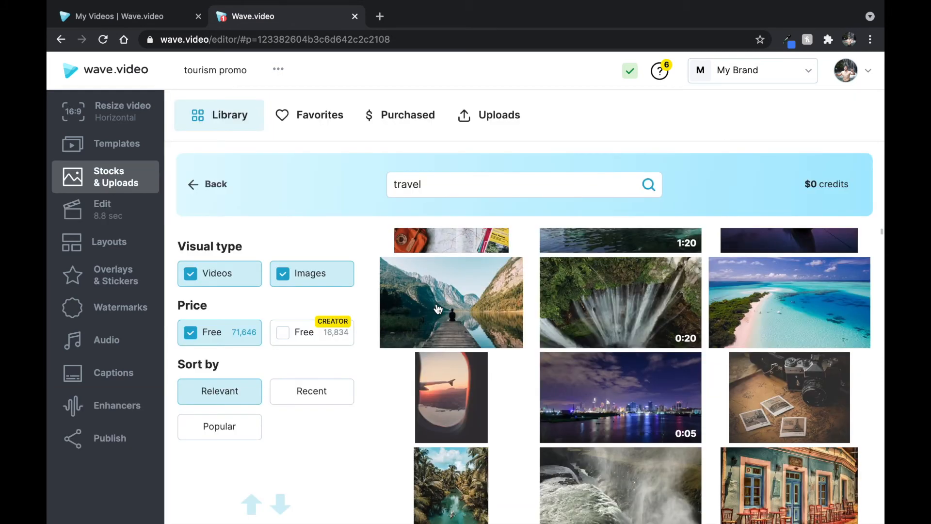
{"action": "scroll", "coordinate": [661, 386], "scroll_direction": "down", "scroll_amount": 4}
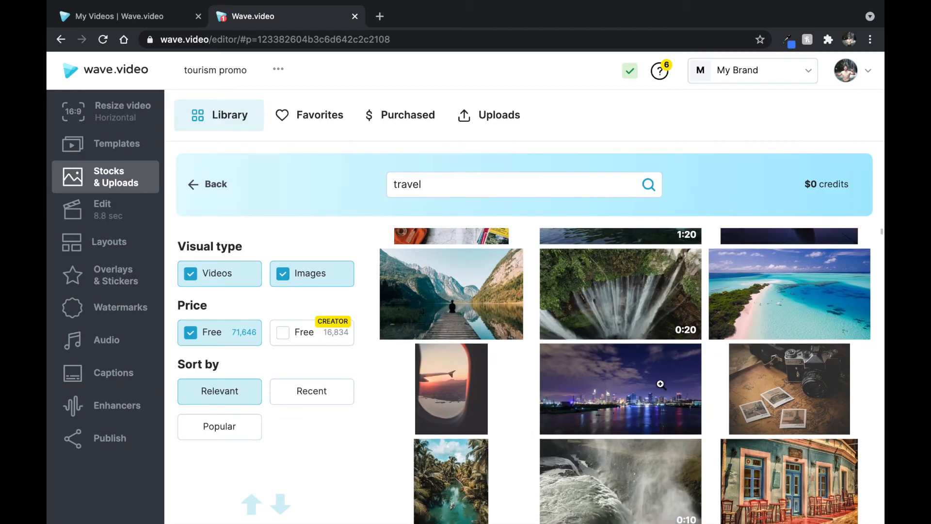
{"action": "mouse_move", "coordinate": [630, 456]}
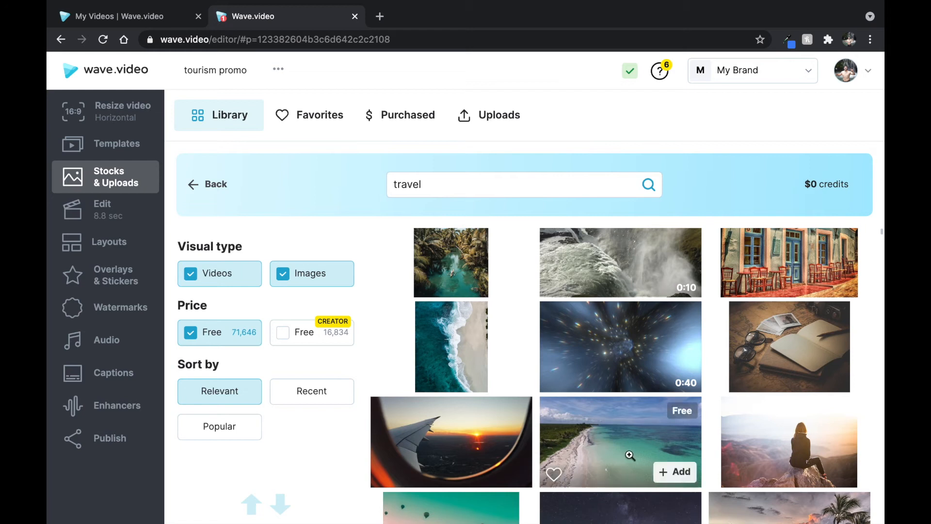
{"action": "left_click", "coordinate": [665, 473]}
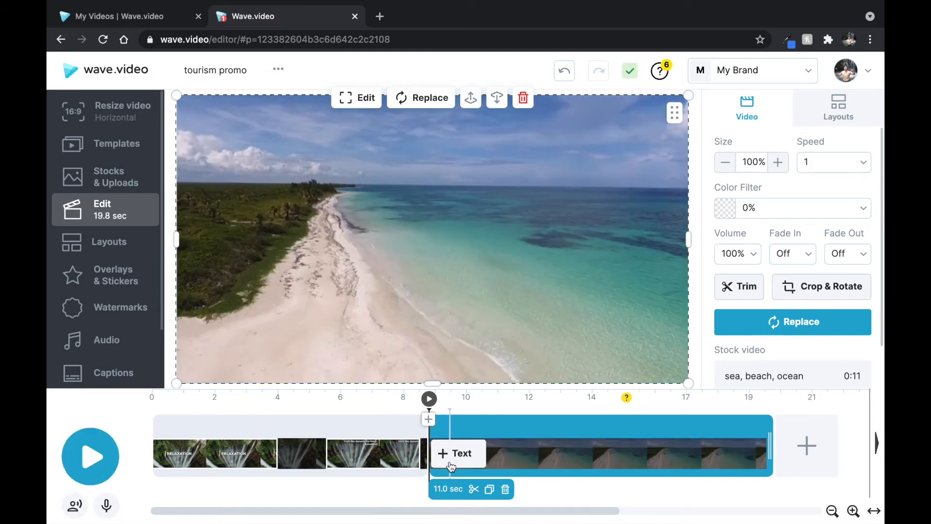
Step: Add the text "Top 5 best beaches in the world!" at the beach clip's start and shorten the clip to end at 12.0 seconds
{"action": "left_click", "coordinate": [451, 465]}
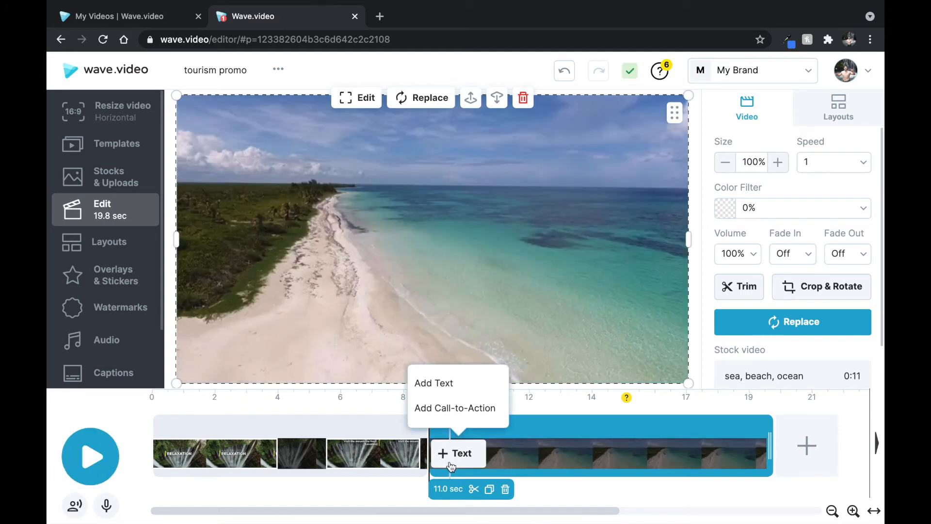
{"action": "left_click", "coordinate": [438, 380]}
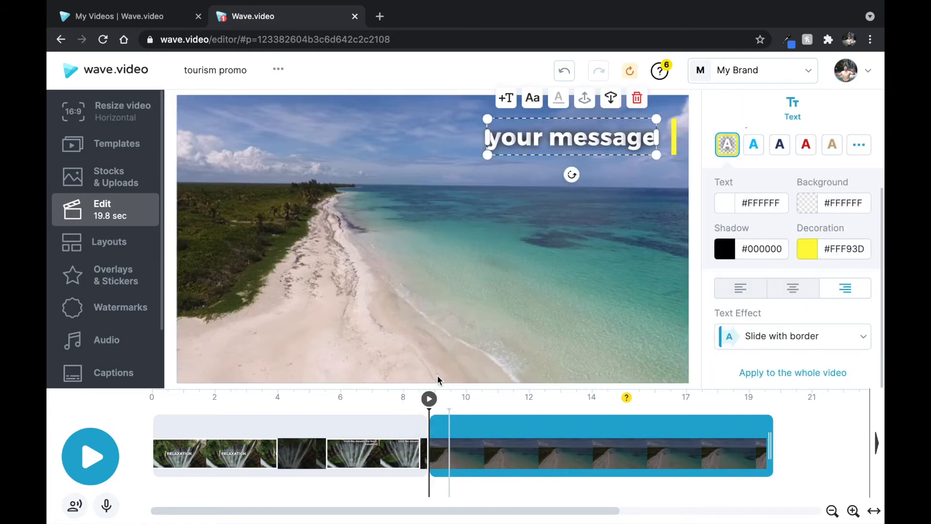
{"action": "double_click", "coordinate": [544, 145]}
{"action": "triple_click", "coordinate": [551, 144]}
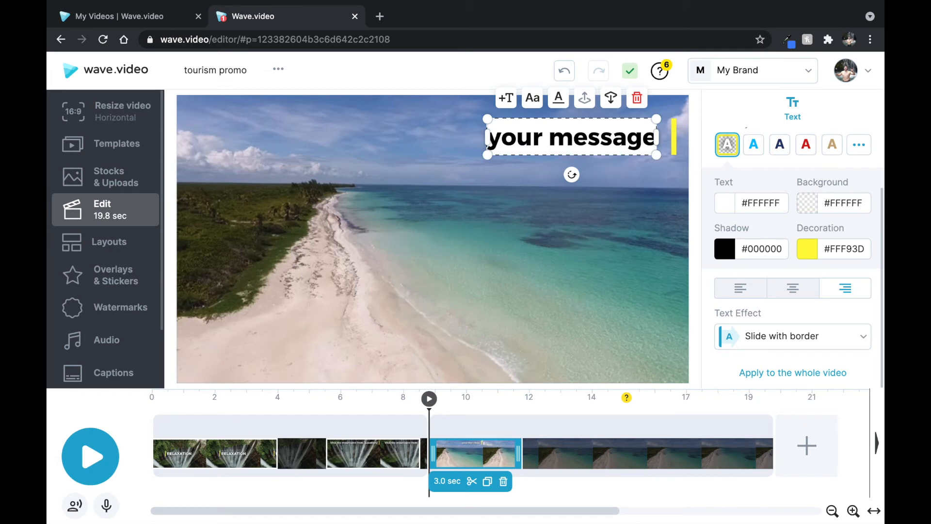
{"action": "type", "text": "Top 5 best bed"}
{"action": "type", "text": "ches in the wo"}
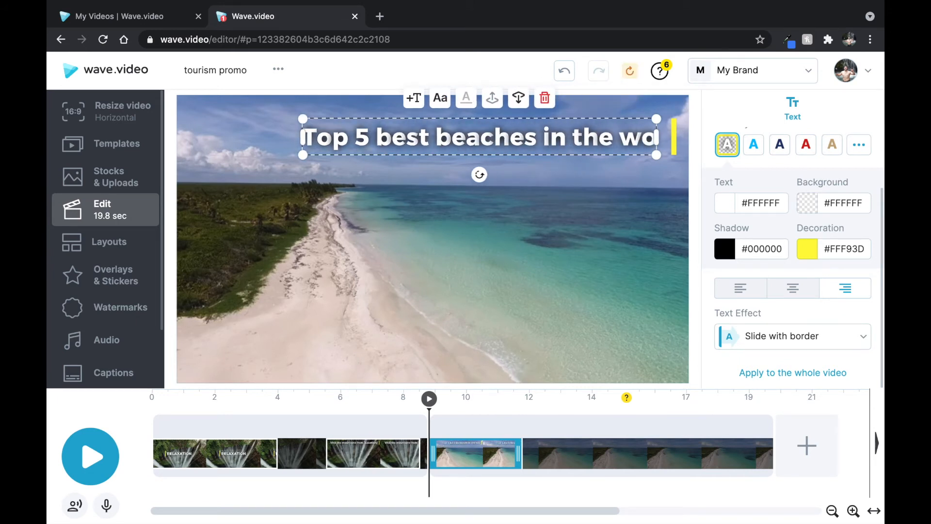
{"action": "type", "text": "rld!"}
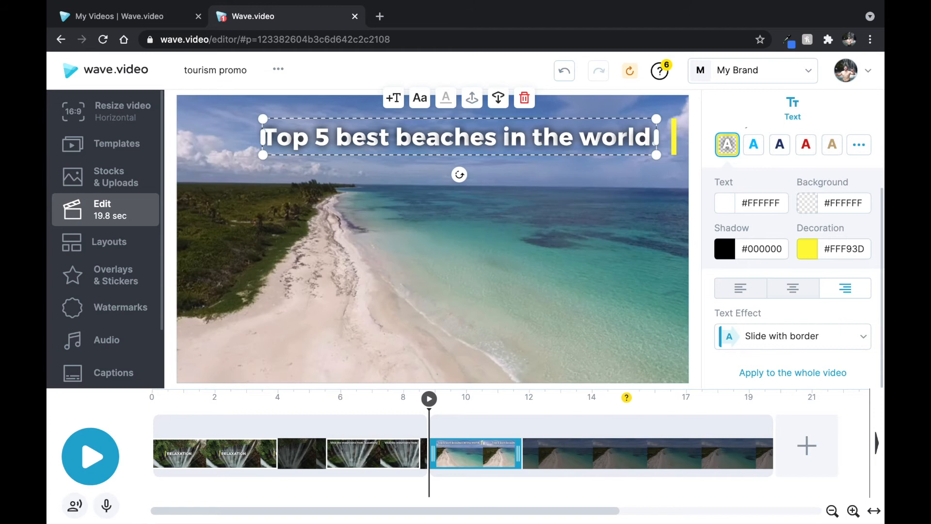
{"action": "left_click", "coordinate": [572, 426]}
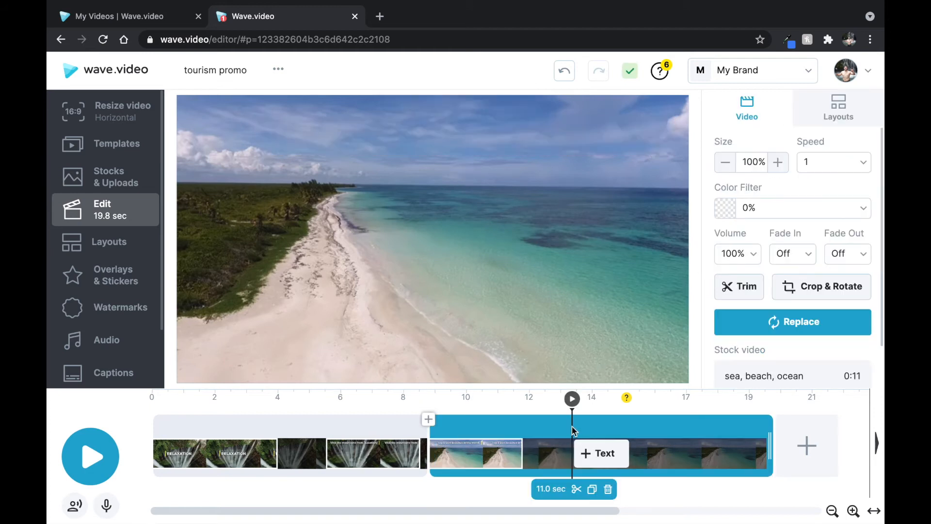
{"action": "left_click_drag", "start_coordinate": [769, 450], "coordinate": [528, 458]}
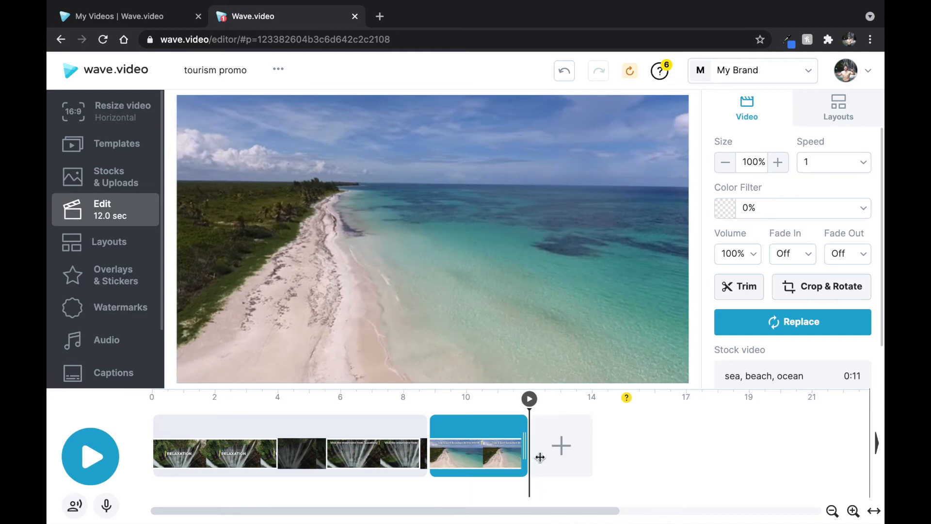
Step: Search the stock library for "lake" and add the free lake sunset video after the beach clip
{"action": "left_click", "coordinate": [543, 459]}
{"action": "left_click", "coordinate": [547, 301]}
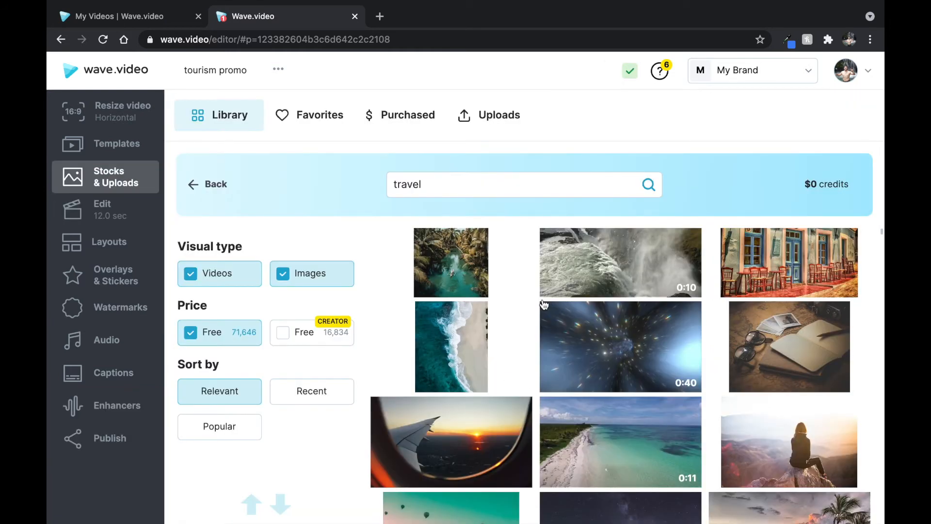
{"action": "scroll", "coordinate": [602, 432], "scroll_direction": "down", "scroll_amount": 4}
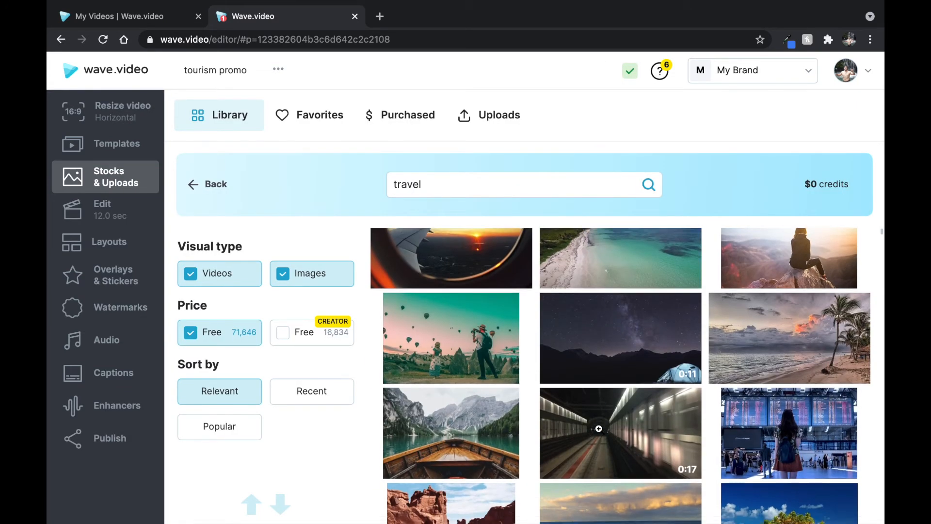
{"action": "scroll", "coordinate": [598, 429], "scroll_direction": "down", "scroll_amount": 3}
{"action": "scroll", "coordinate": [599, 429], "scroll_direction": "down", "scroll_amount": 2}
{"action": "left_click", "coordinate": [463, 187]}
{"action": "type", "text": "lake"}
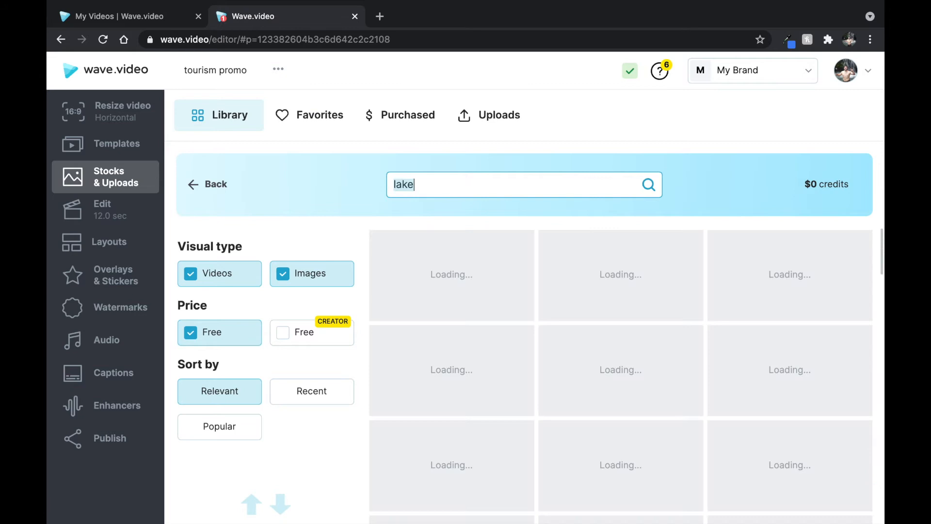
{"action": "mouse_move", "coordinate": [408, 268]}
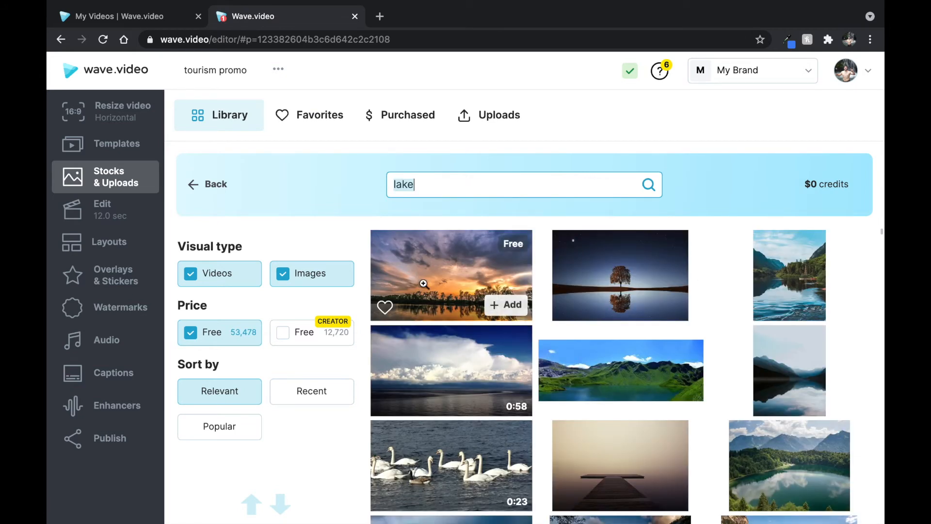
{"action": "left_click", "coordinate": [497, 310]}
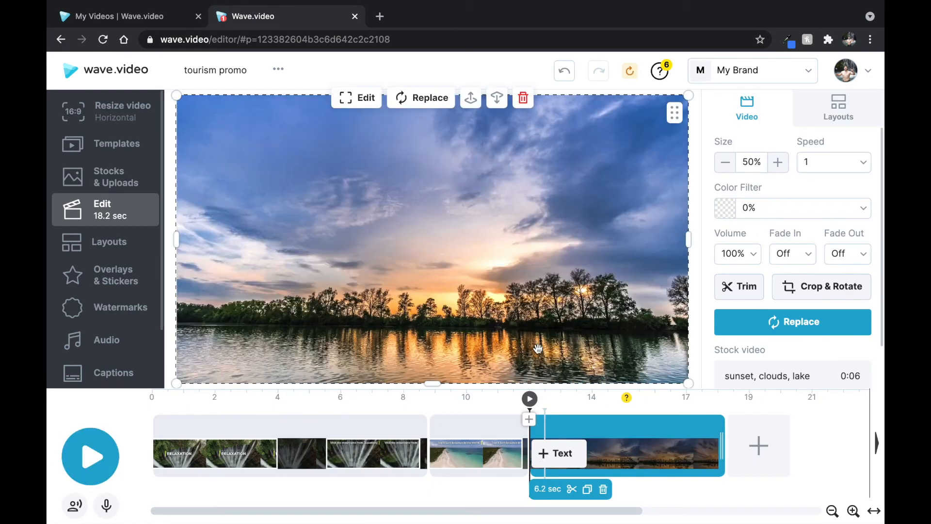
Step: Add a new text at the start of the lake clip, align it left and move it to the frame's upper-left corner
{"action": "left_click", "coordinate": [565, 457]}
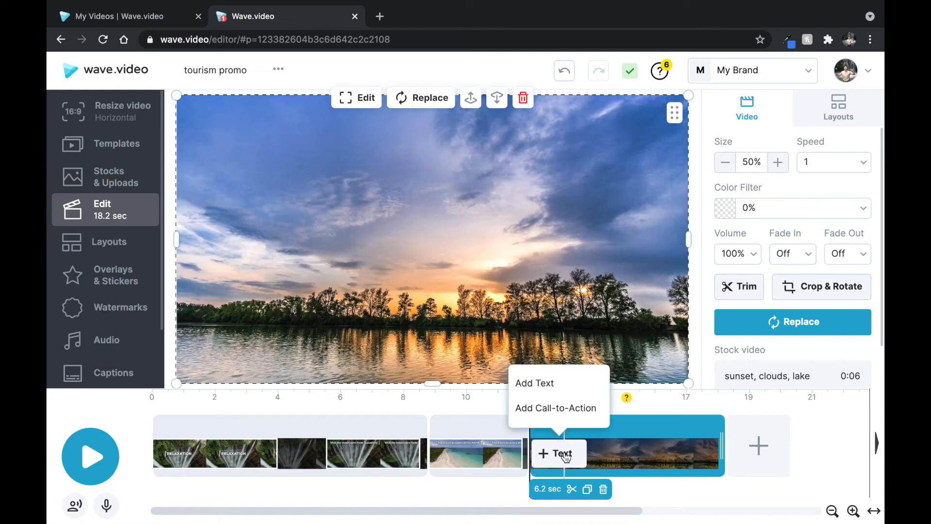
{"action": "left_click", "coordinate": [536, 389]}
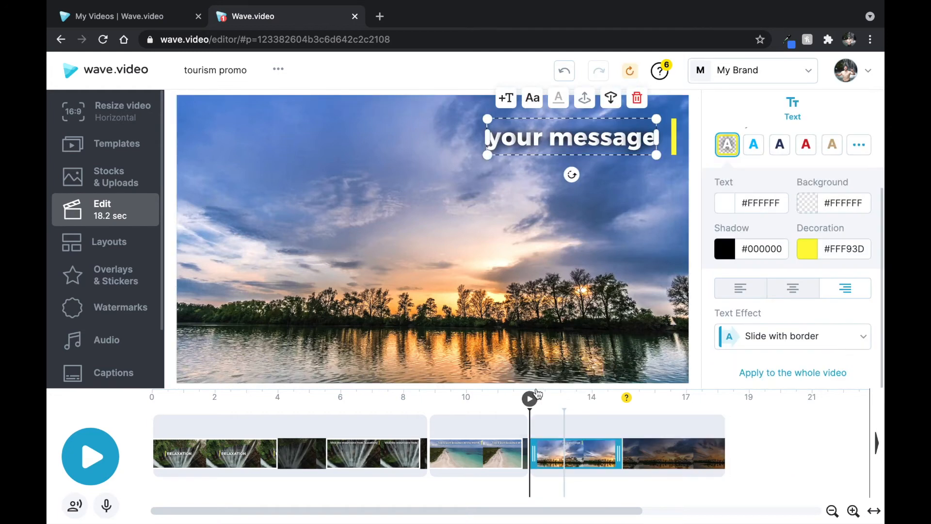
{"action": "left_click", "coordinate": [747, 287]}
{"action": "left_click_drag", "start_coordinate": [485, 136], "coordinate": [193, 132]}
Step: Enter "Amazing sunsets." as the wording of the lake clip's text
{"action": "left_click_drag", "start_coordinate": [252, 148], "coordinate": [257, 140]}
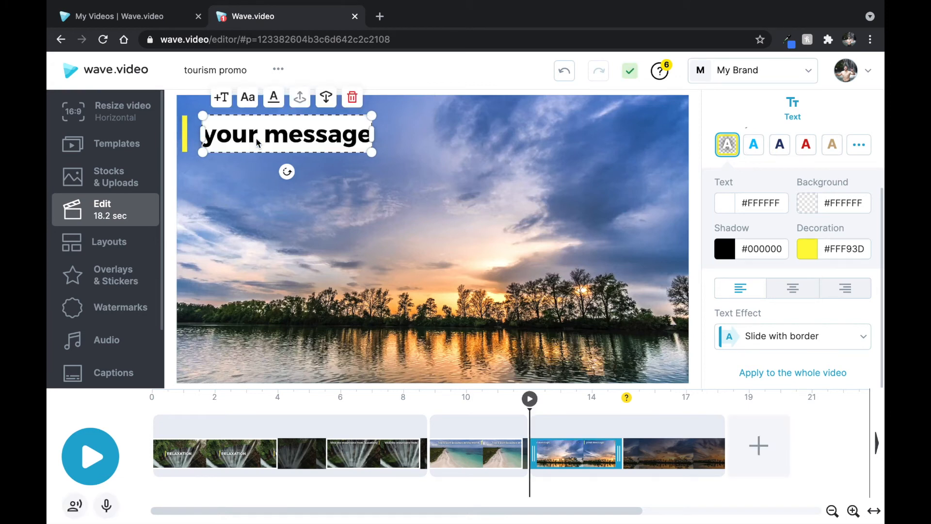
{"action": "double_click", "coordinate": [255, 138]}
{"action": "type", "text": "Amazing su"}
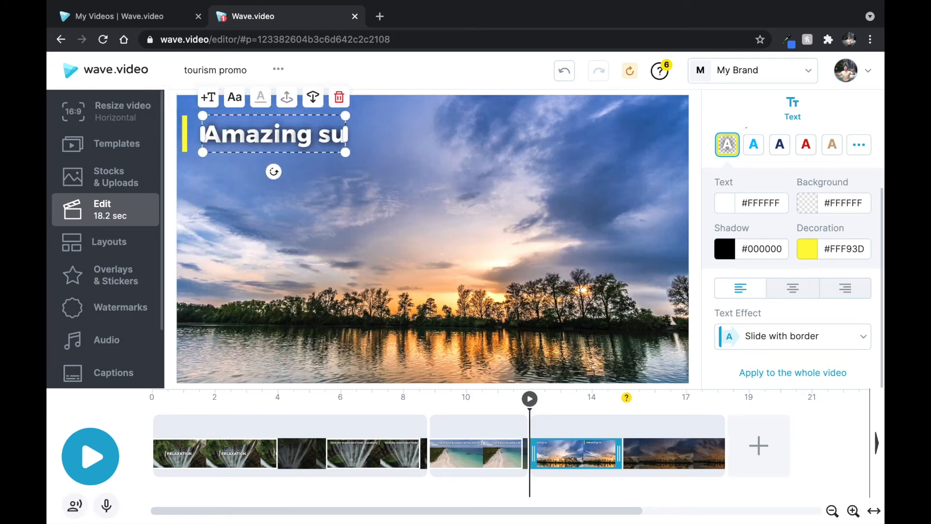
{"action": "type", "text": "nsets."}
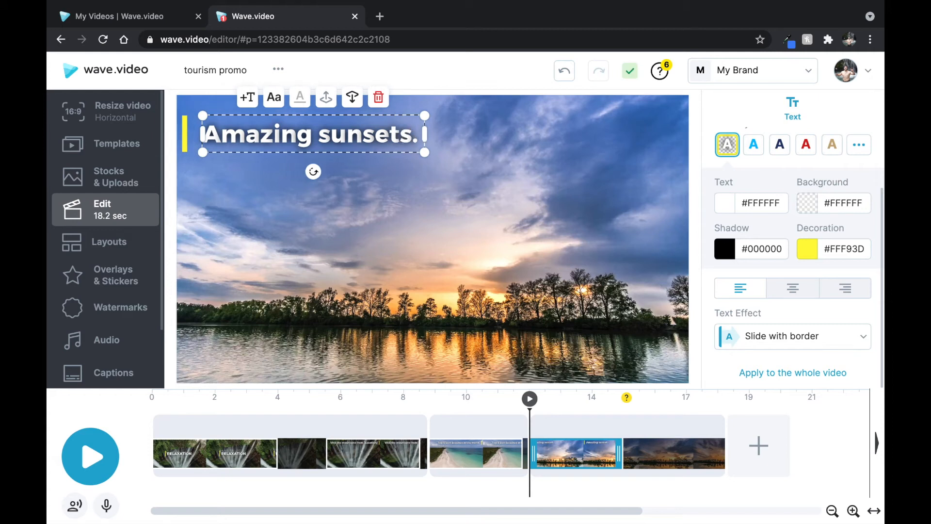
Step: Shorten the lake sunset clip to end just after its text, at 15.4 seconds
{"action": "left_click", "coordinate": [434, 177]}
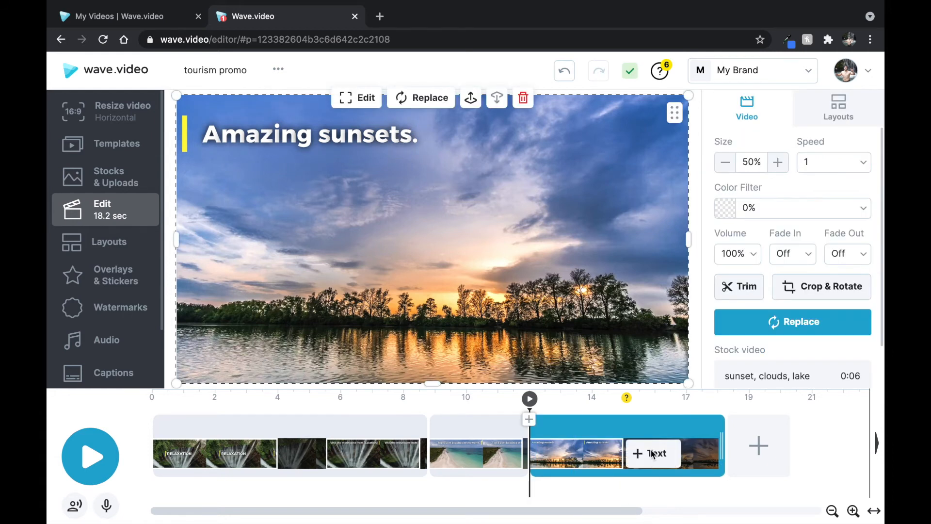
{"action": "left_click", "coordinate": [657, 421]}
{"action": "left_click_drag", "start_coordinate": [720, 445], "coordinate": [634, 467]}
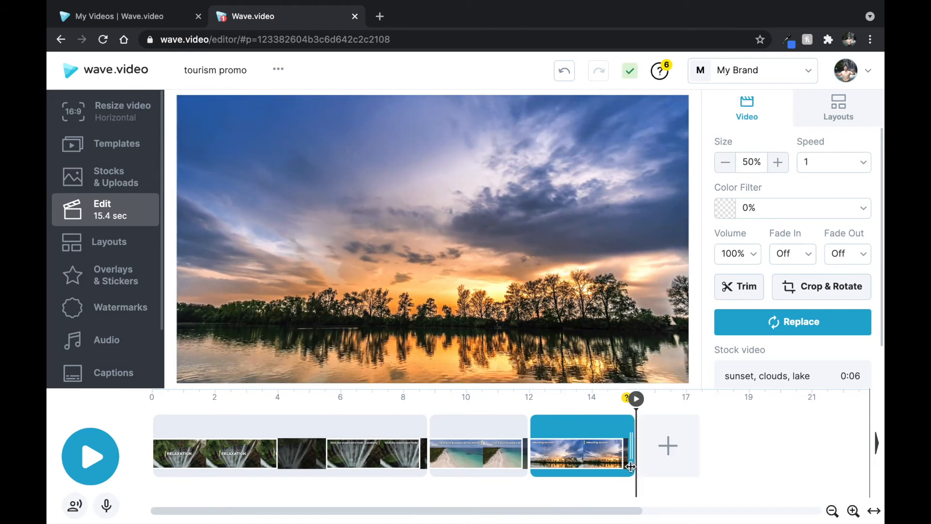
Step: Play the whole video from near its beginning to check all three clips and their texts
{"action": "left_click", "coordinate": [185, 428]}
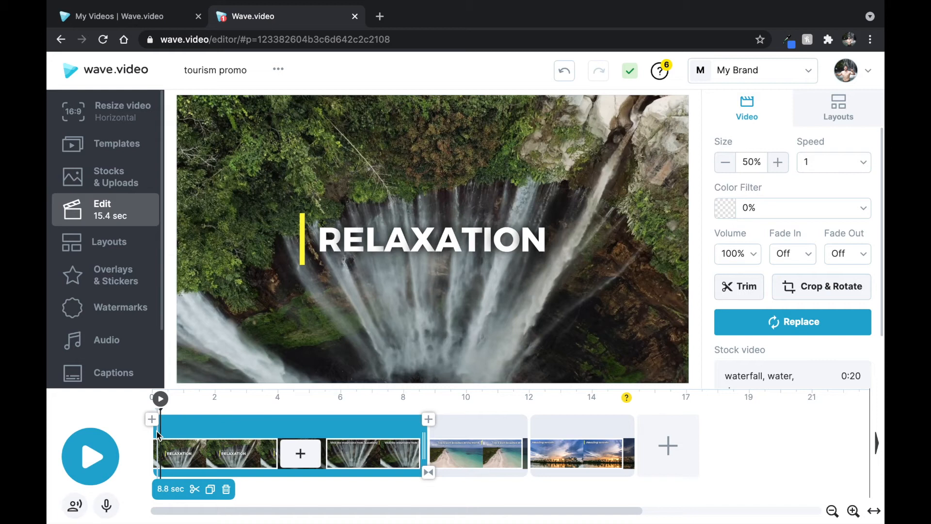
{"action": "left_click", "coordinate": [111, 452]}
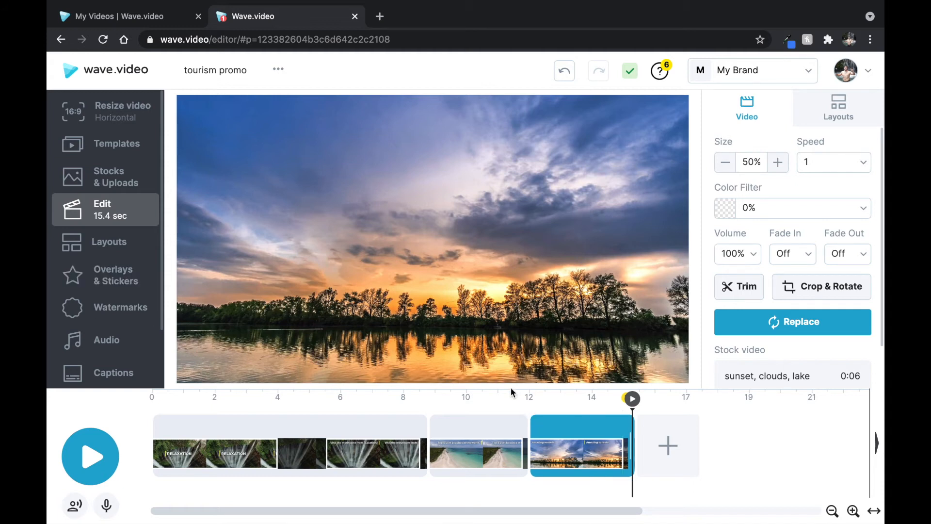
Step: Try shrinking the beach clip to 75% size, and return it to 100%
{"action": "left_click", "coordinate": [492, 419]}
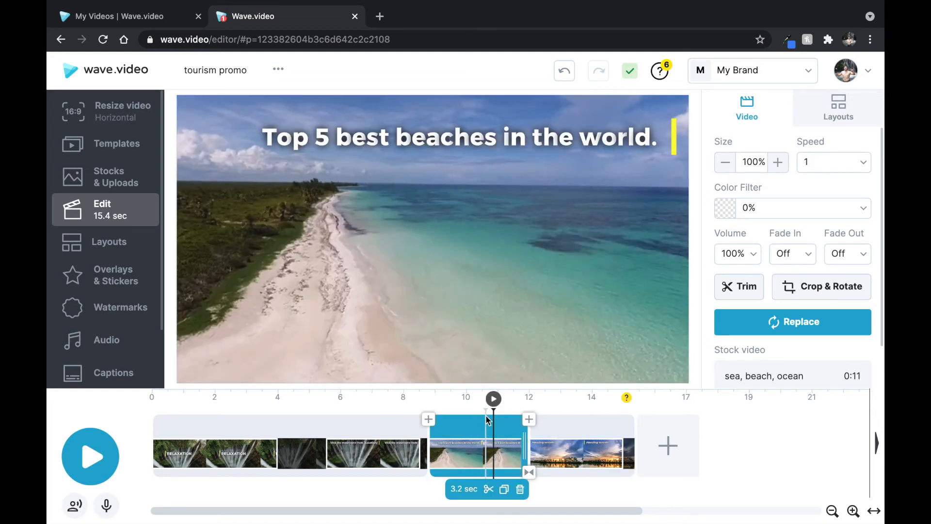
{"action": "left_click", "coordinate": [724, 165]}
{"action": "left_click", "coordinate": [724, 164]}
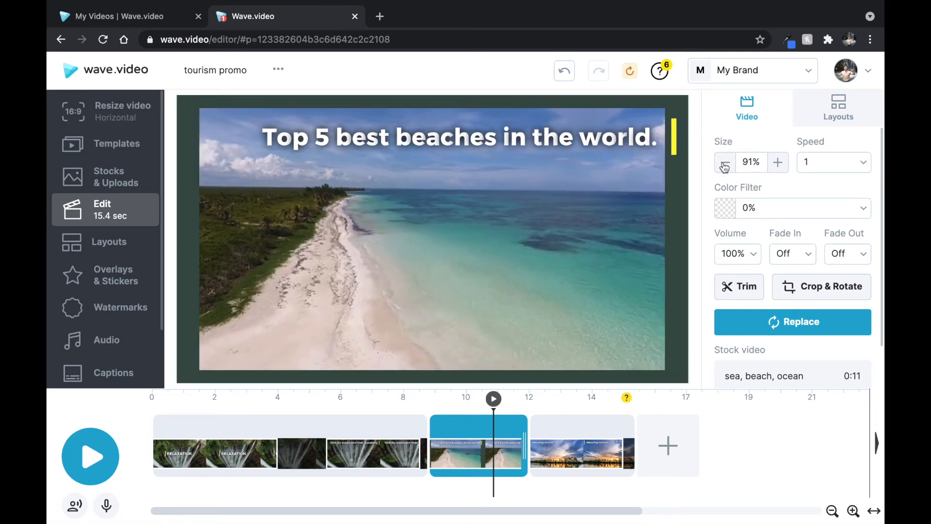
{"action": "left_click", "coordinate": [725, 163]}
{"action": "left_click", "coordinate": [724, 164]}
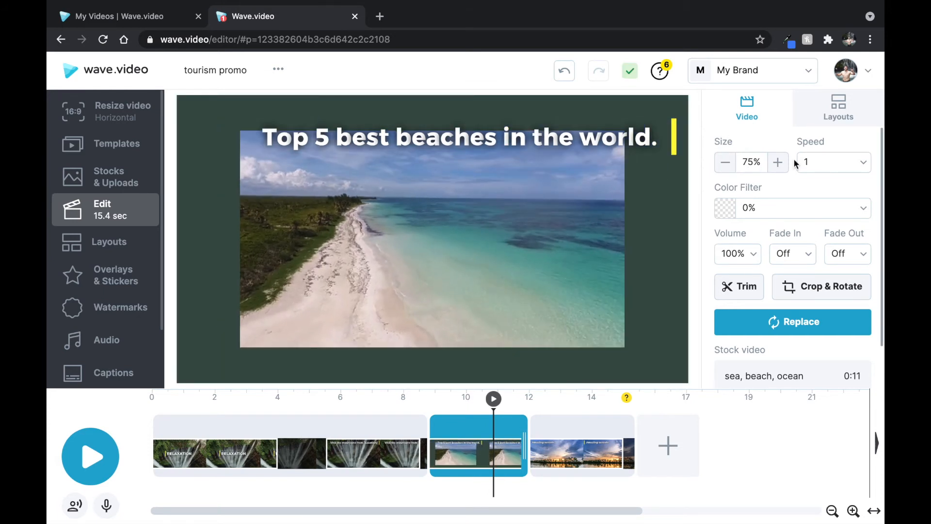
{"action": "left_click", "coordinate": [778, 165]}
{"action": "left_click", "coordinate": [779, 164]}
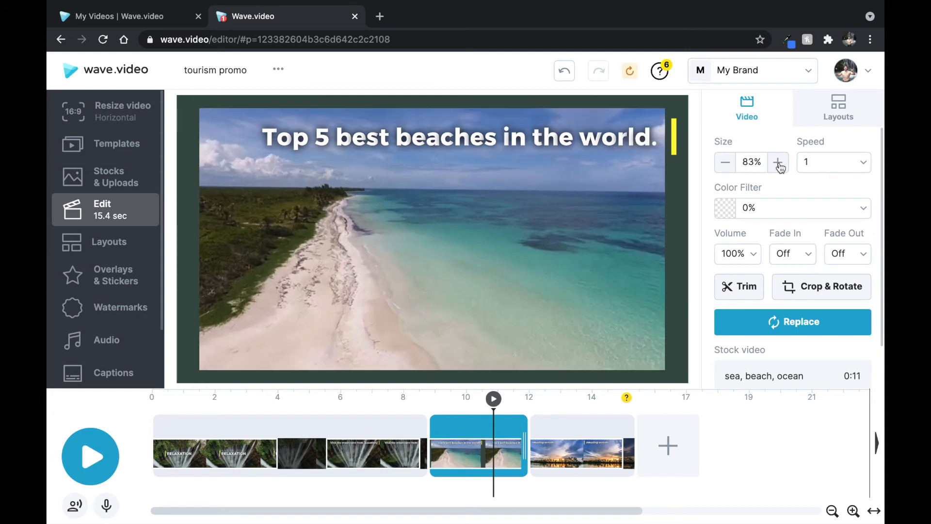
{"action": "left_click", "coordinate": [778, 164]}
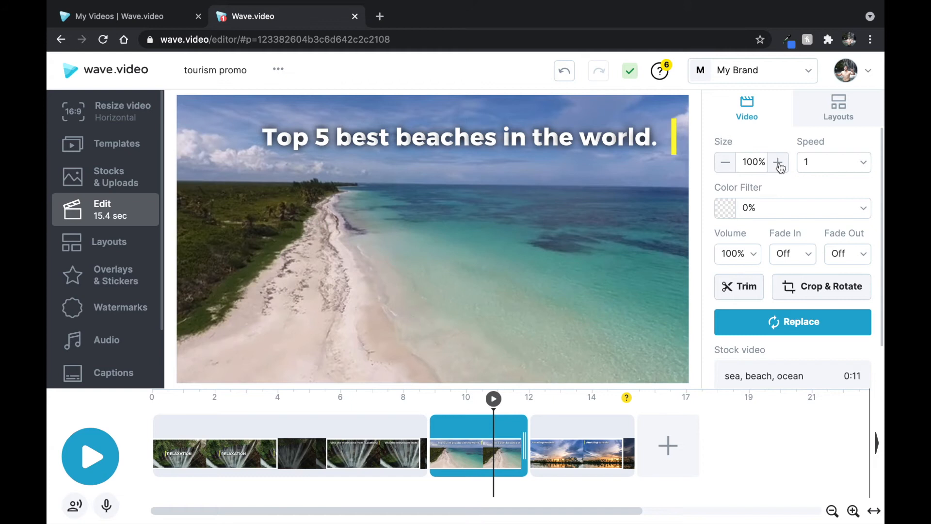
Step: Examine the beach clip's speed, colour filter, volume, fade, trim, crop and replace options without changing them
{"action": "left_click", "coordinate": [855, 168]}
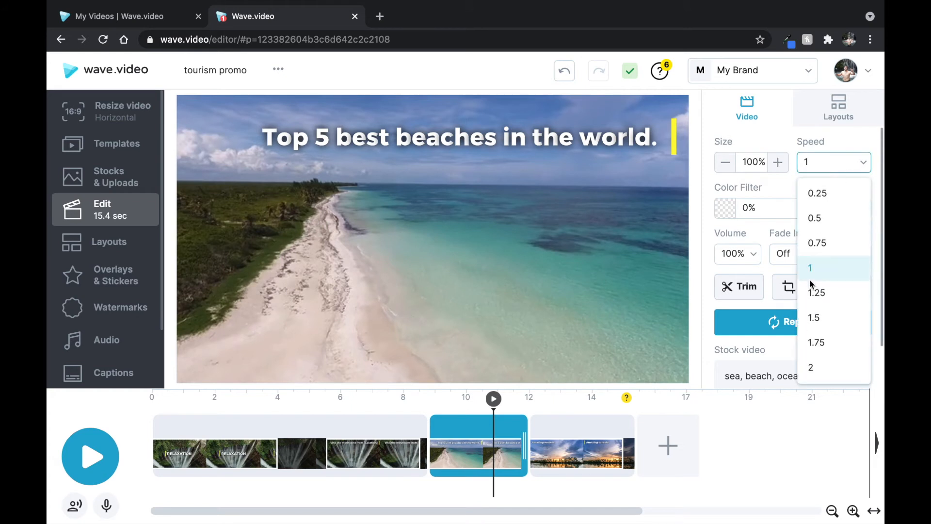
{"action": "left_click", "coordinate": [729, 182]}
{"action": "left_click", "coordinate": [725, 208]}
{"action": "mouse_move", "coordinate": [630, 327]}
{"action": "left_mouse_down"}
{"action": "mouse_move", "coordinate": [637, 300]}
{"action": "mouse_move", "coordinate": [540, 335]}
{"action": "left_mouse_up"}
{"action": "left_click_drag", "start_coordinate": [672, 348], "coordinate": [672, 386]}
{"action": "left_click", "coordinate": [707, 293]}
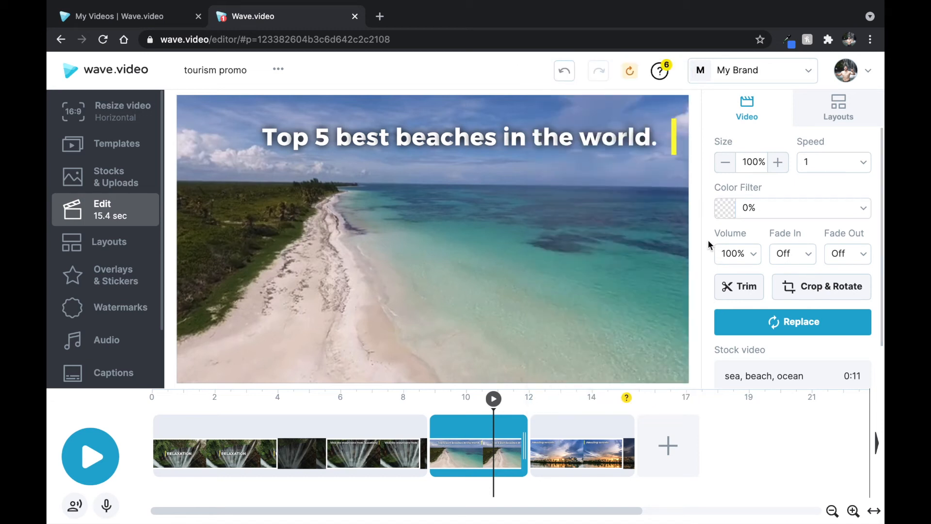
{"action": "left_click", "coordinate": [751, 261]}
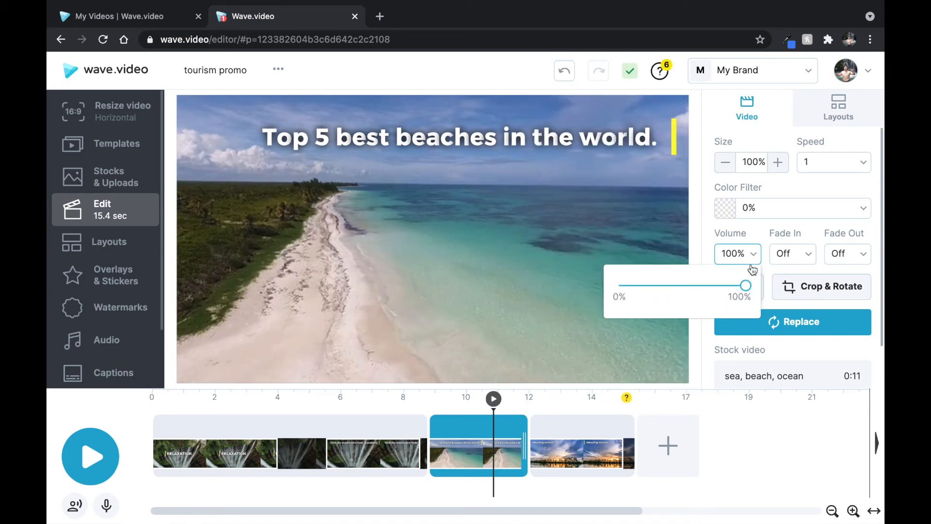
{"action": "left_click", "coordinate": [753, 260]}
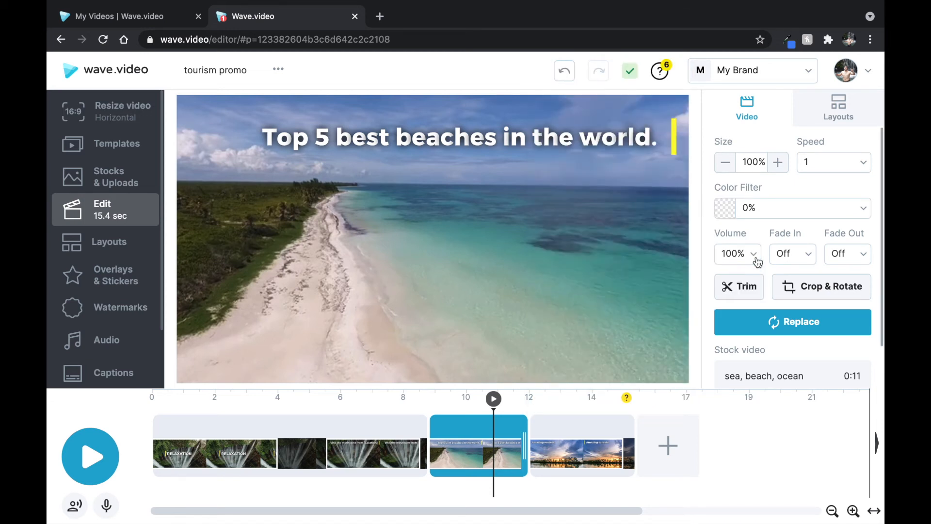
{"action": "left_click", "coordinate": [796, 256]}
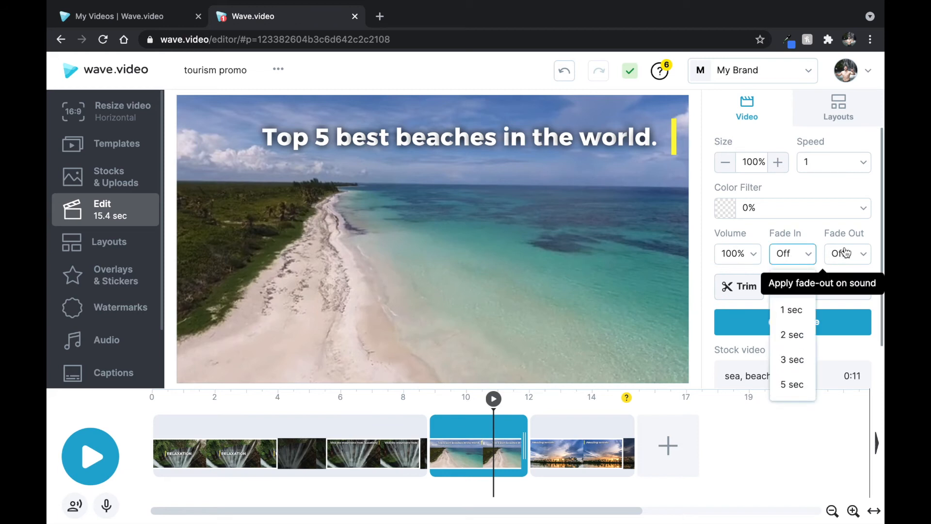
{"action": "left_click", "coordinate": [859, 225]}
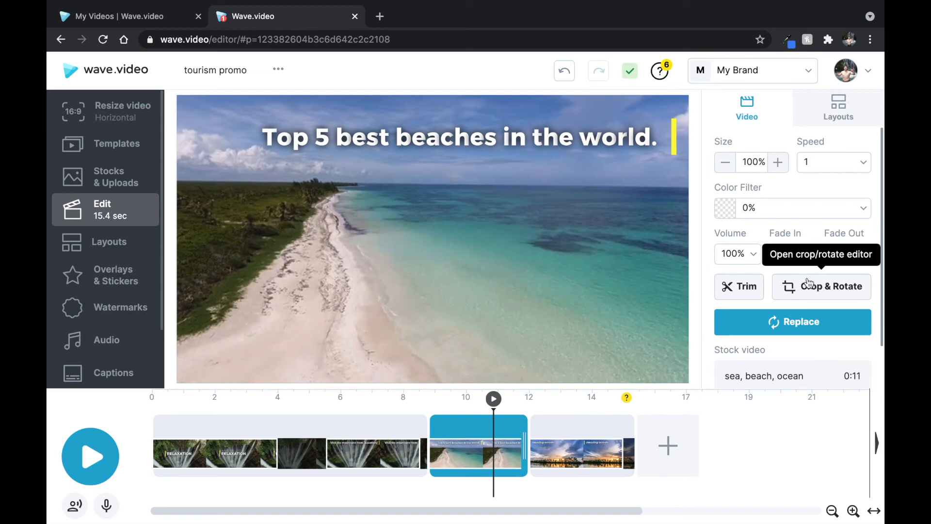
{"action": "scroll", "coordinate": [807, 286], "scroll_direction": "down", "scroll_amount": 1}
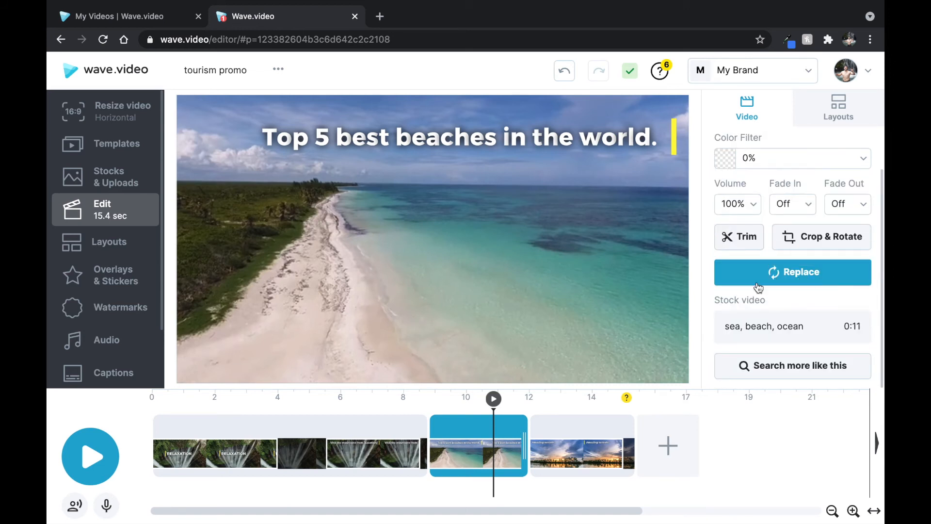
Step: Browse all basic layouts and apply the one with a translucent frame around the picture to the beach clip
{"action": "left_click", "coordinate": [828, 122]}
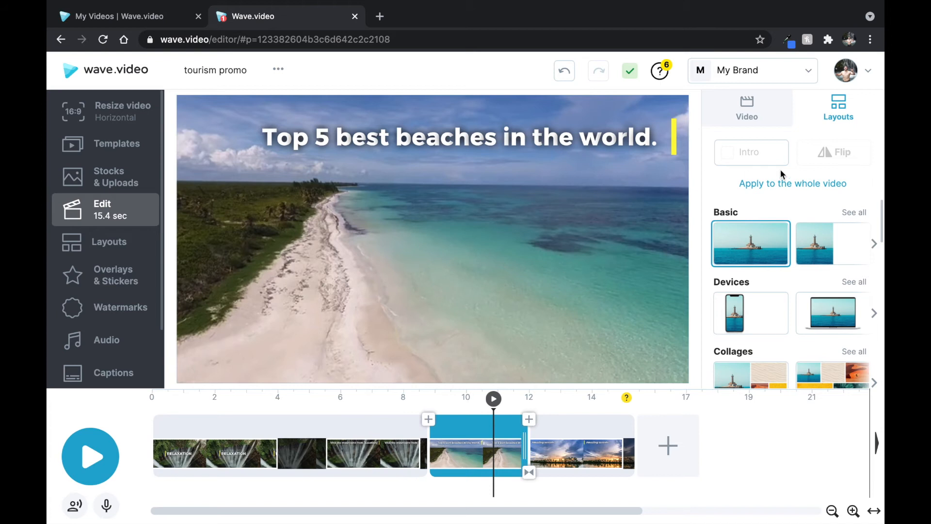
{"action": "left_click", "coordinate": [854, 212]}
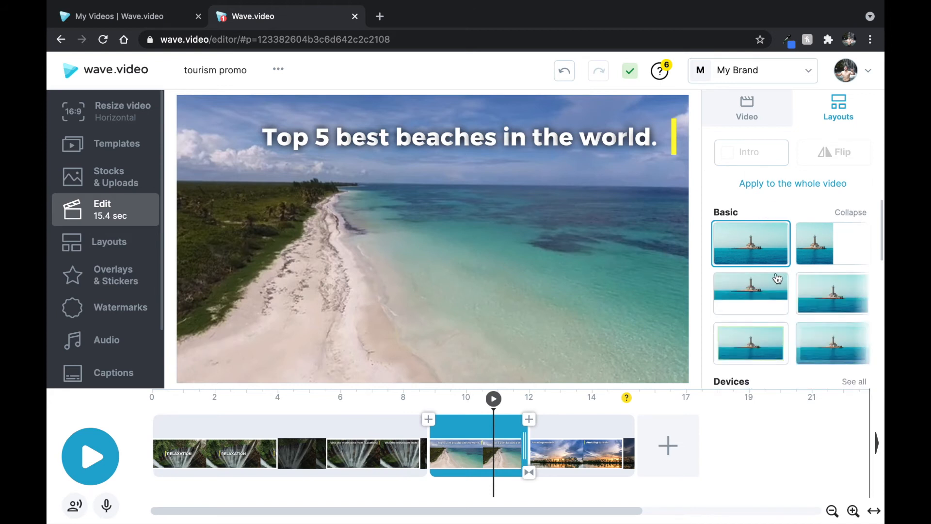
{"action": "scroll", "coordinate": [776, 277], "scroll_direction": "down", "scroll_amount": 3}
{"action": "scroll", "coordinate": [778, 278], "scroll_direction": "up", "scroll_amount": 2}
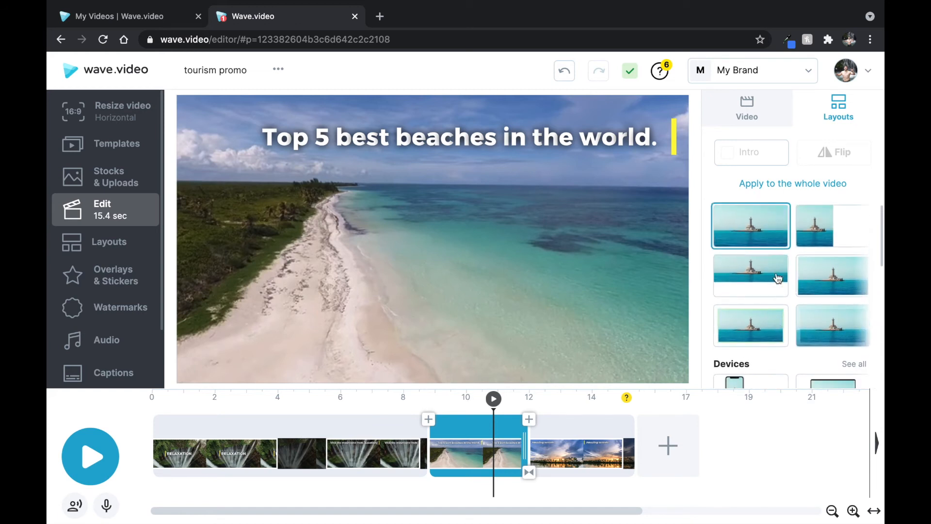
{"action": "scroll", "coordinate": [825, 323], "scroll_direction": "up", "scroll_amount": 1}
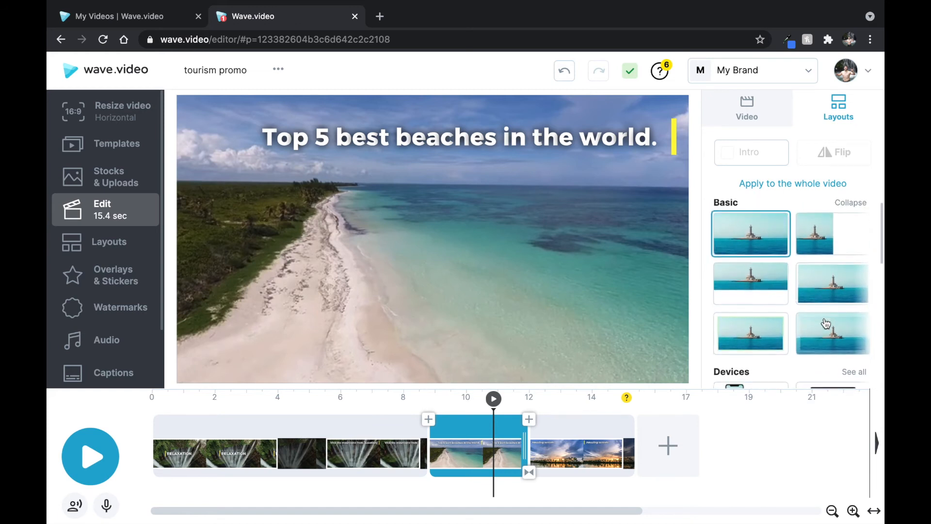
{"action": "scroll", "coordinate": [826, 323], "scroll_direction": "down", "scroll_amount": 1}
{"action": "left_click", "coordinate": [826, 324]}
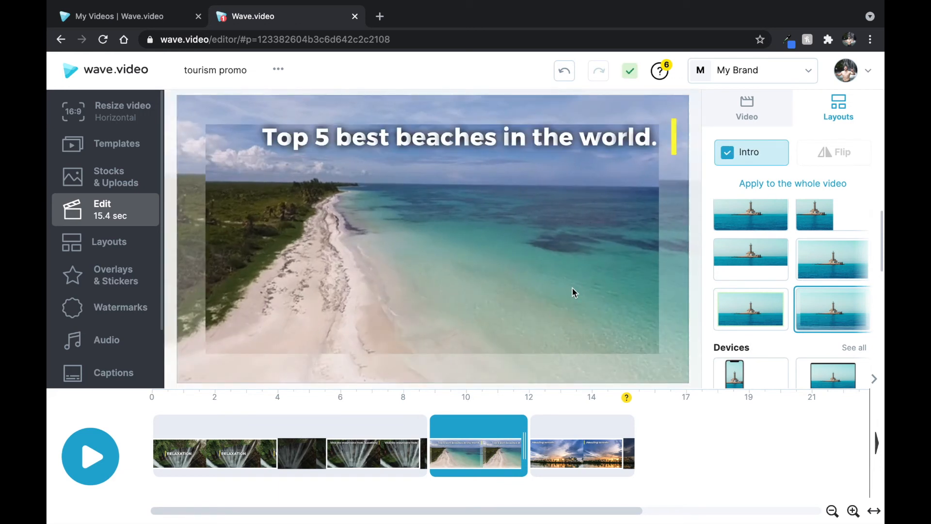
Step: Apply the first phone device layout to the beach clip and select the video inside the phone
{"action": "scroll", "coordinate": [779, 327], "scroll_direction": "down", "scroll_amount": 3}
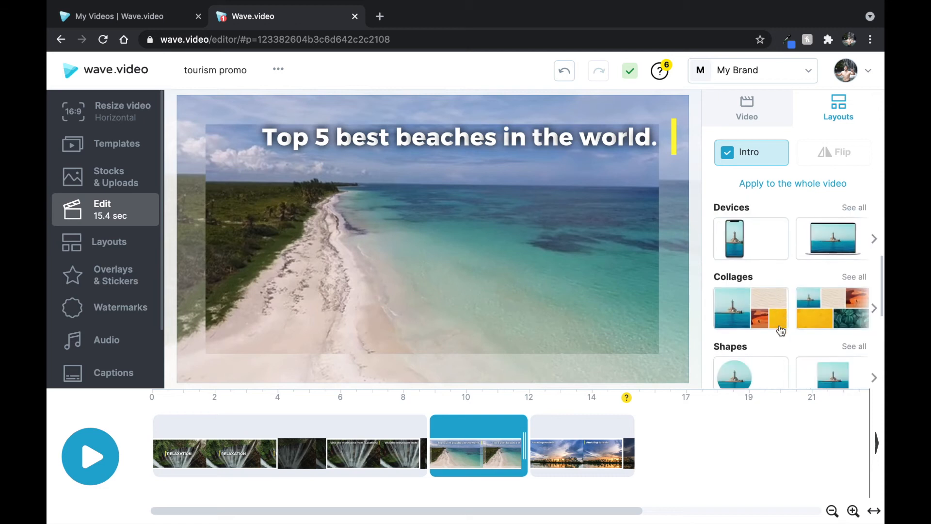
{"action": "left_click", "coordinate": [733, 249]}
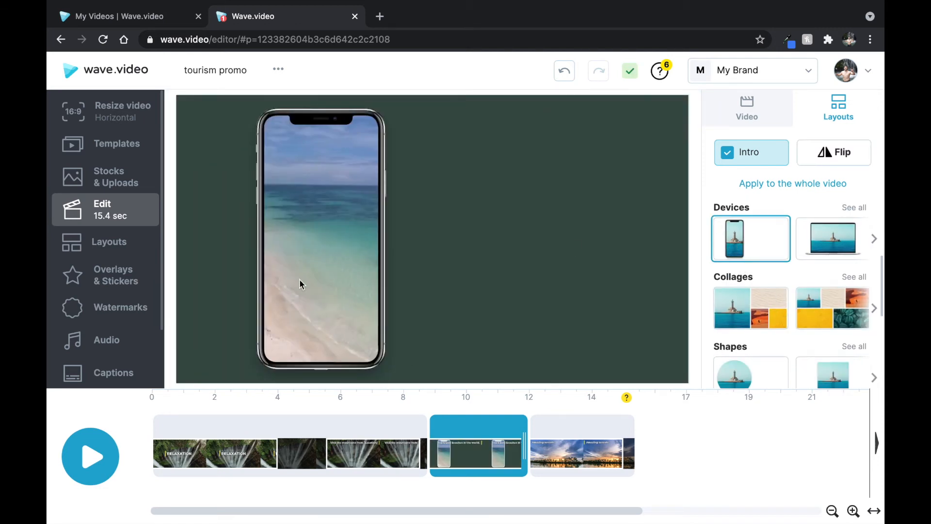
{"action": "left_click", "coordinate": [300, 281]}
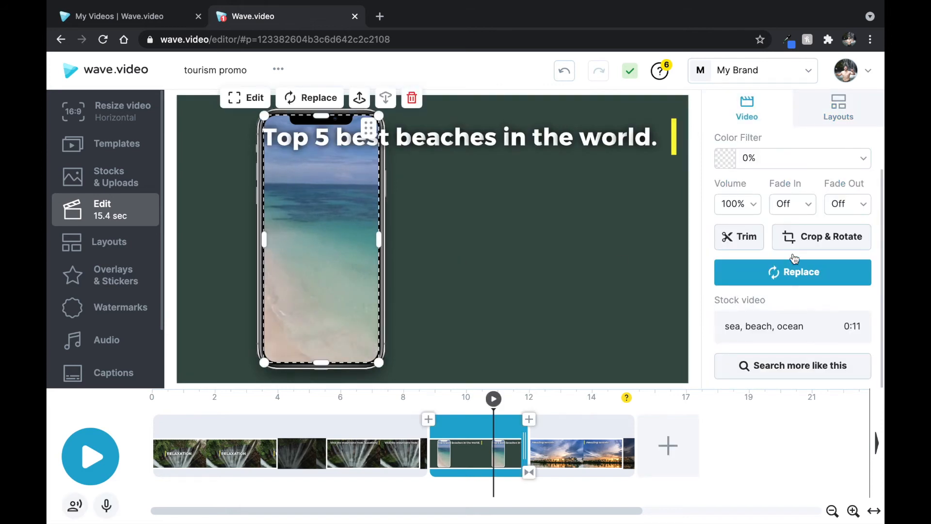
Step: Apply the laptop device layout to the beach clip and show all device layouts
{"action": "left_click", "coordinate": [831, 117]}
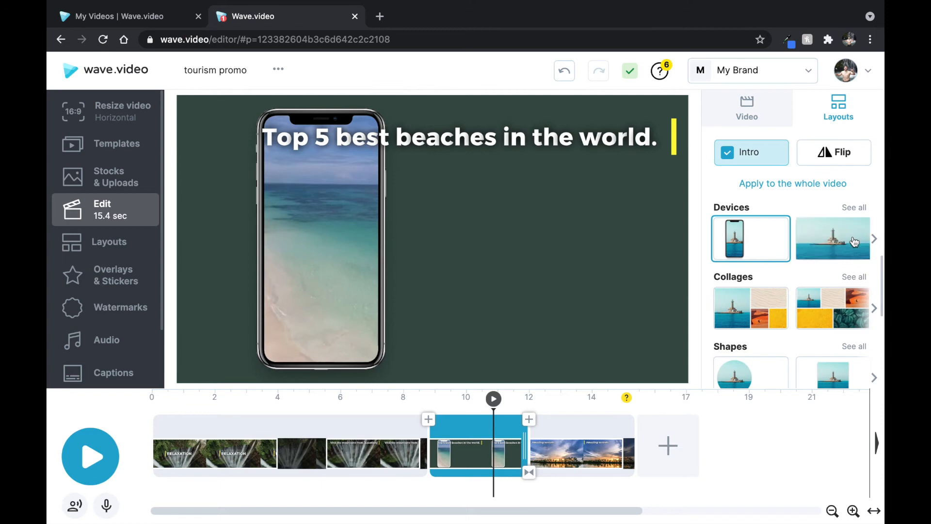
{"action": "left_click", "coordinate": [854, 242]}
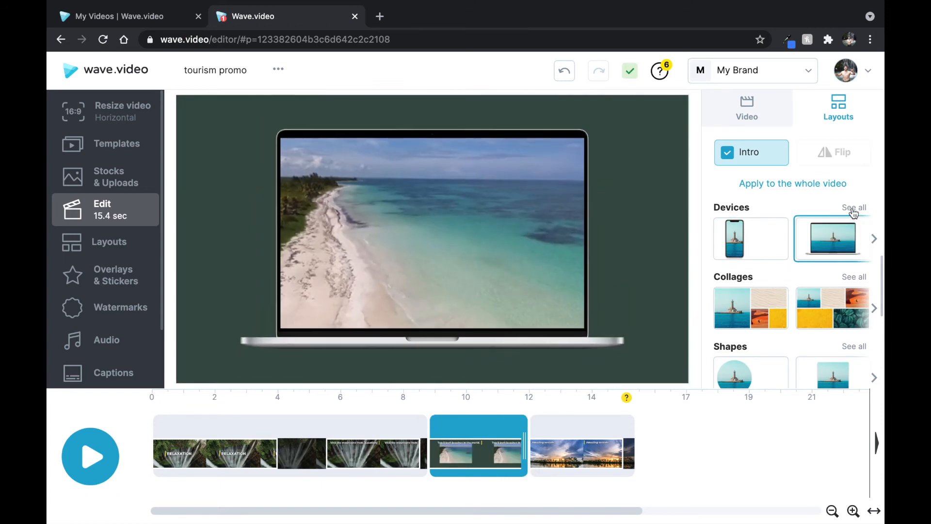
{"action": "left_click", "coordinate": [854, 209]}
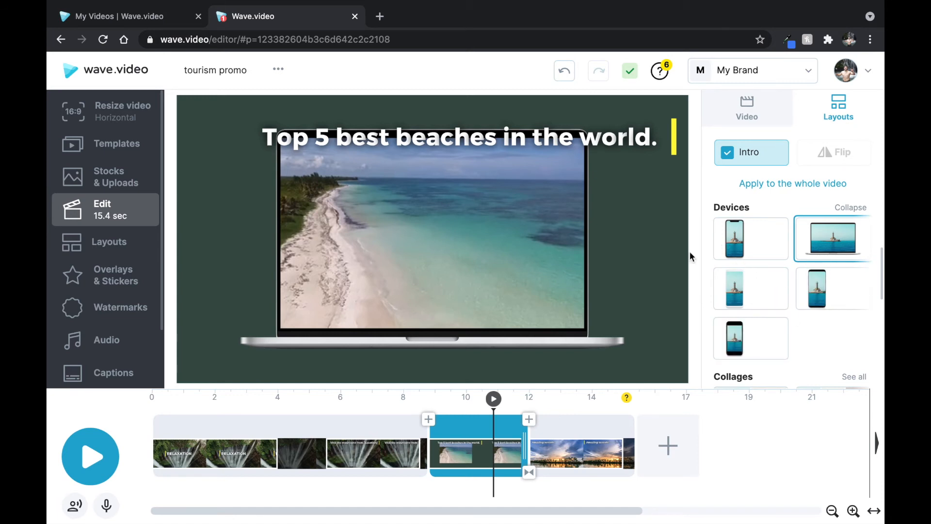
Step: Shrink the laptop mockup to about two thirds of its size and move it to the frame's lower-left corner
{"action": "left_click", "coordinate": [473, 274]}
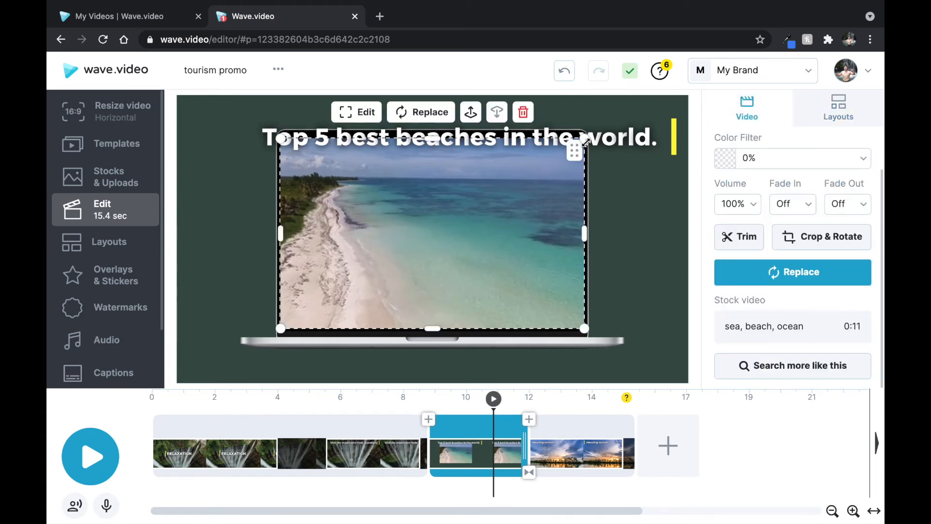
{"action": "left_click_drag", "start_coordinate": [585, 141], "coordinate": [487, 199]}
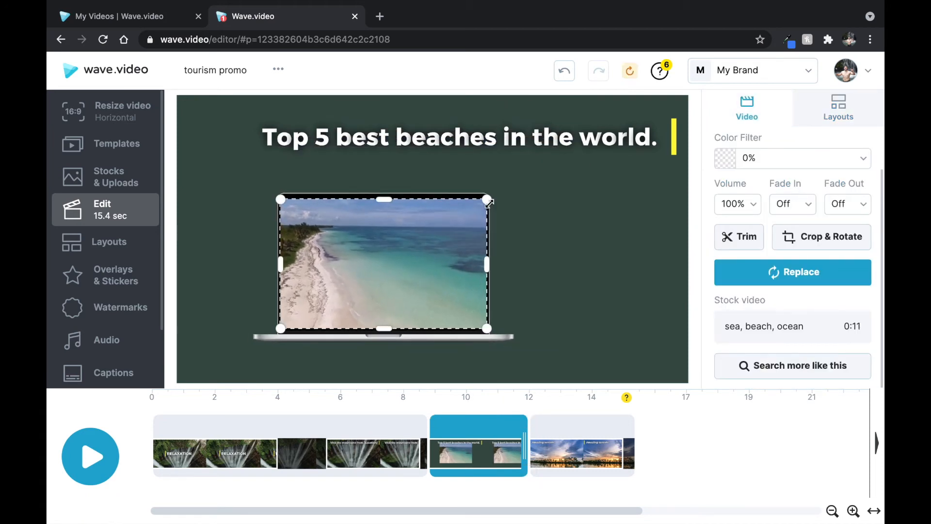
{"action": "left_click_drag", "start_coordinate": [425, 254], "coordinate": [354, 268]}
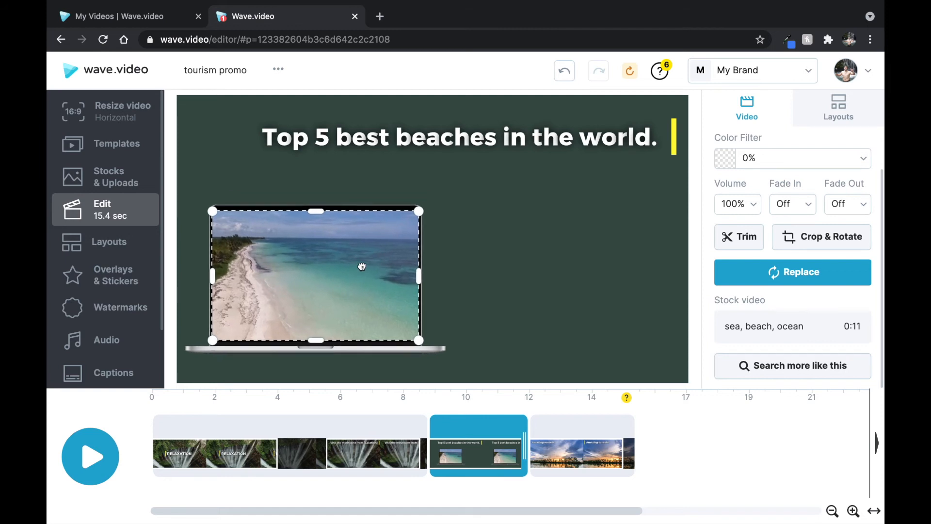
{"action": "left_click", "coordinate": [473, 146]}
{"action": "double_click", "coordinate": [470, 145]}
{"action": "left_click", "coordinate": [470, 144]}
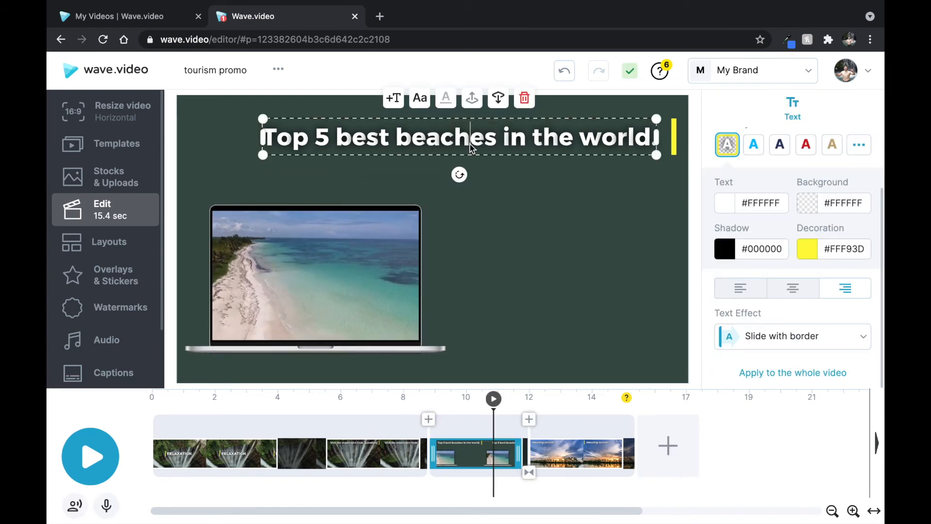
{"action": "triple_click", "coordinate": [470, 146]}
{"action": "type", "text": "Visit"}
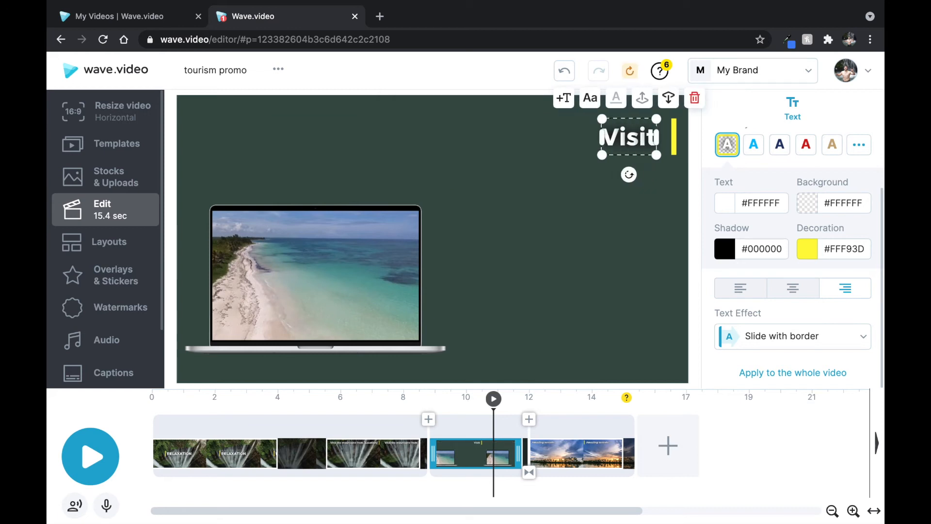
{"action": "type", "text": " ww"}
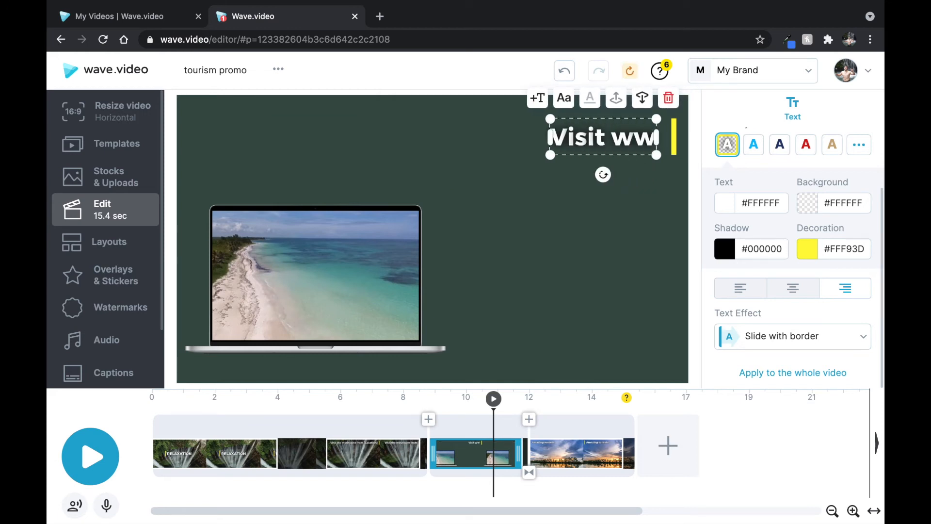
{"action": "type", "text": "w.bl"}
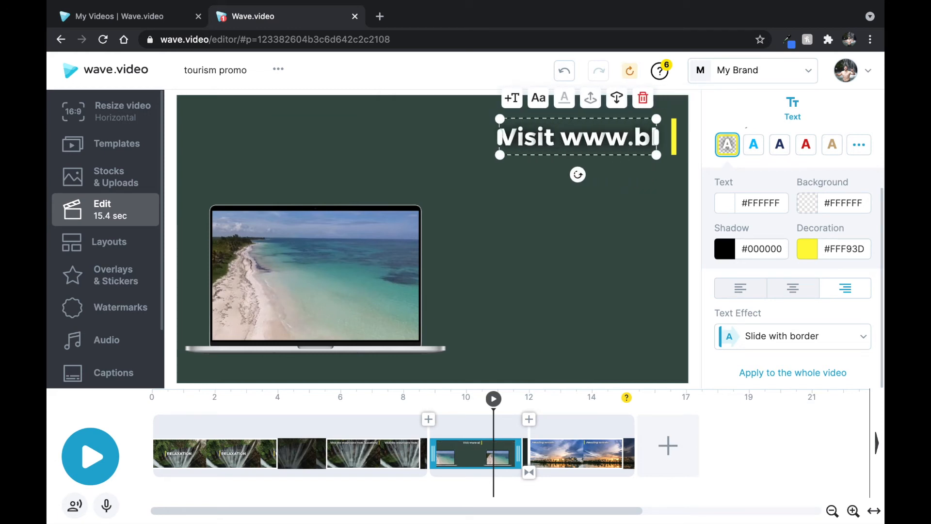
{"action": "type", "text": "ah blah.com"}
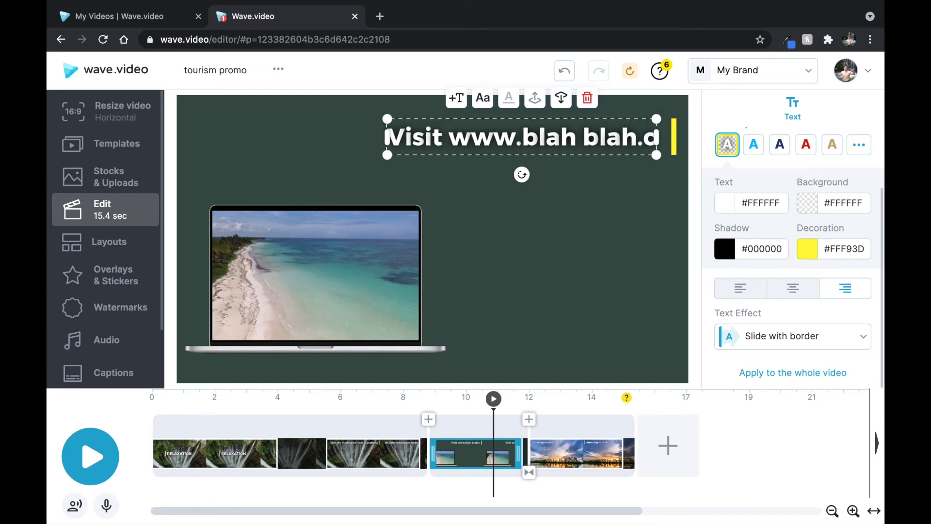
Step: Try black and yellow as the solid background behind the laptop, and settle on the grey project colour #747474
{"action": "left_click", "coordinate": [320, 187]}
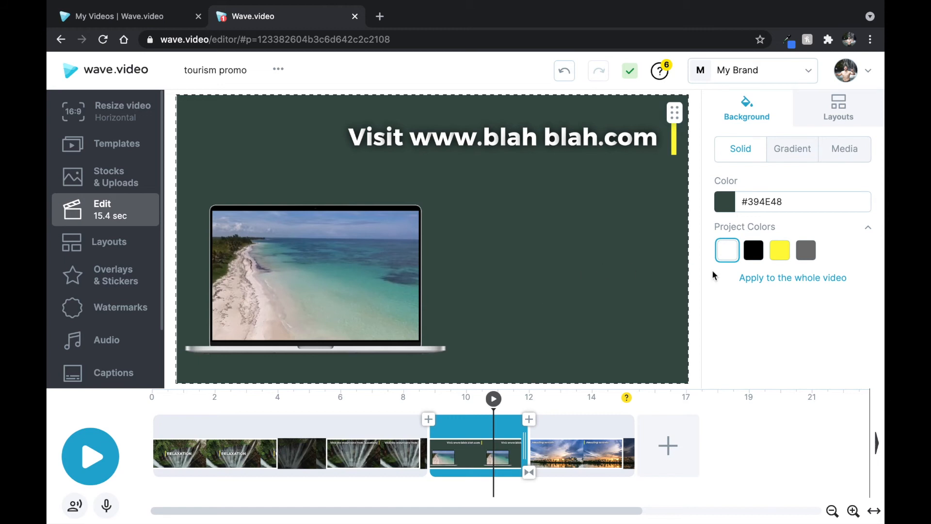
{"action": "left_click", "coordinate": [753, 250]}
{"action": "left_click", "coordinate": [779, 252]}
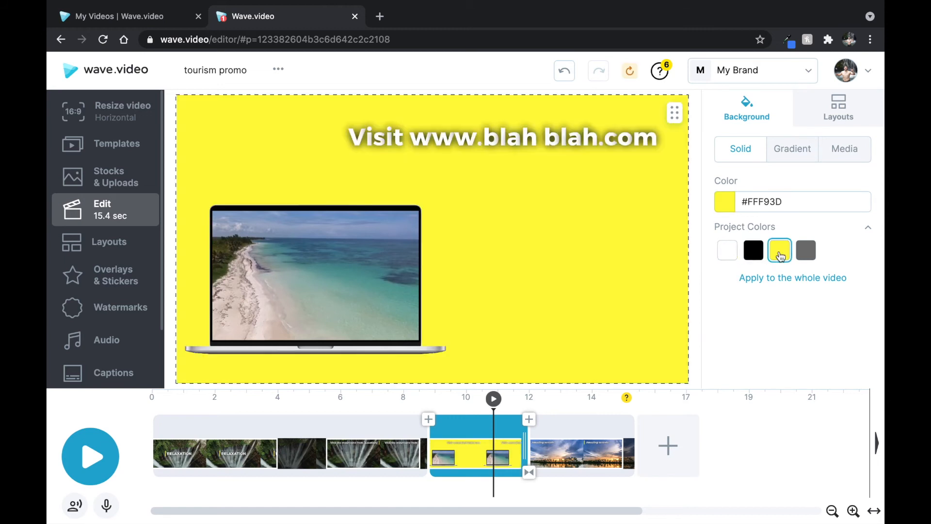
{"action": "left_click", "coordinate": [807, 252]}
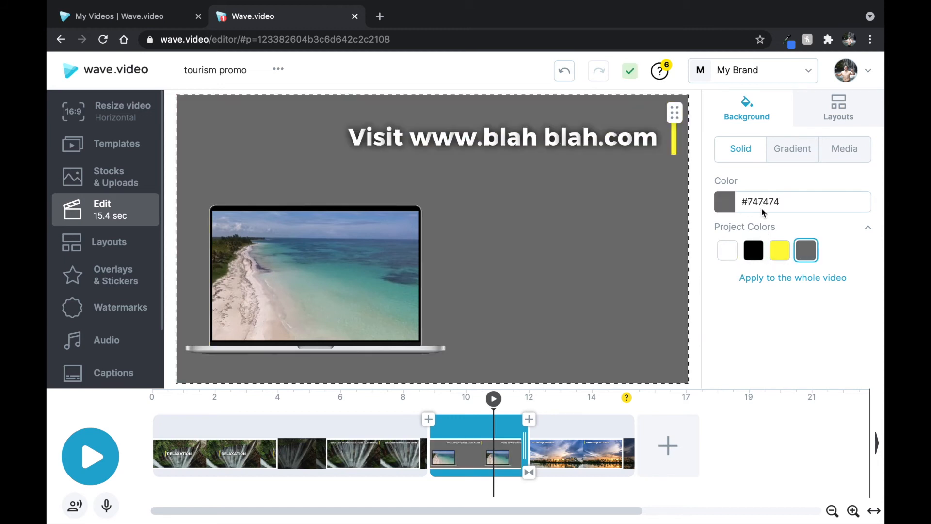
Step: Try orange, magenta and blue-purple gradient backgrounds behind the laptop, and settle on the turquoise gradient from #90F7EC to #32CCBC
{"action": "left_click", "coordinate": [796, 157]}
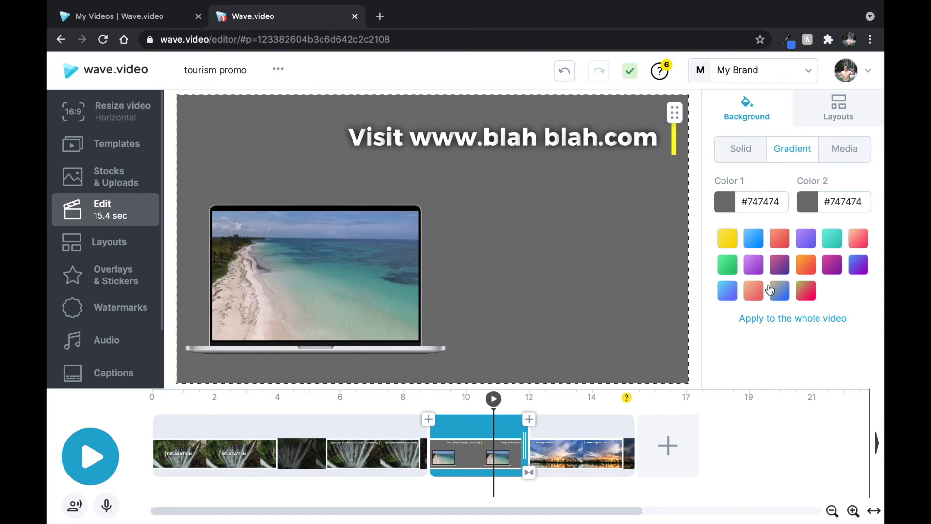
{"action": "left_click", "coordinate": [774, 290]}
{"action": "left_click", "coordinate": [805, 270]}
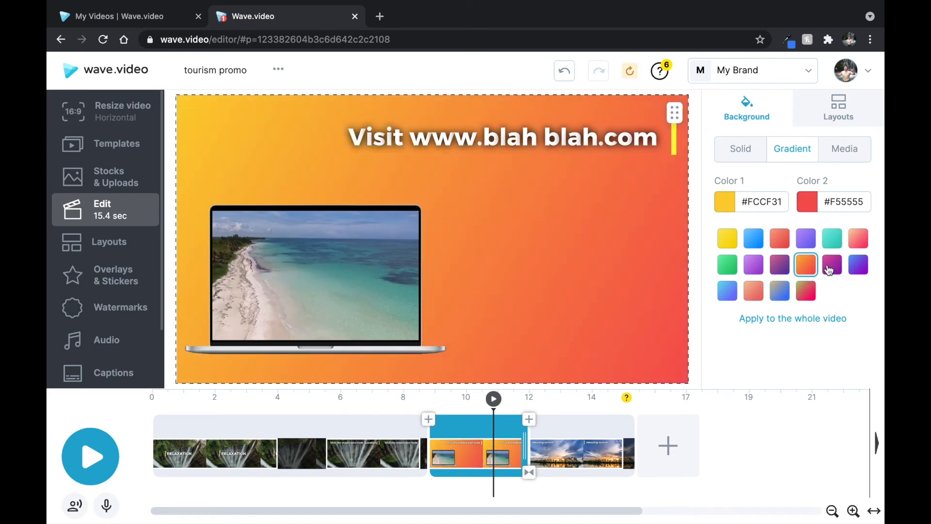
{"action": "left_click", "coordinate": [830, 268]}
{"action": "left_click", "coordinate": [853, 272]}
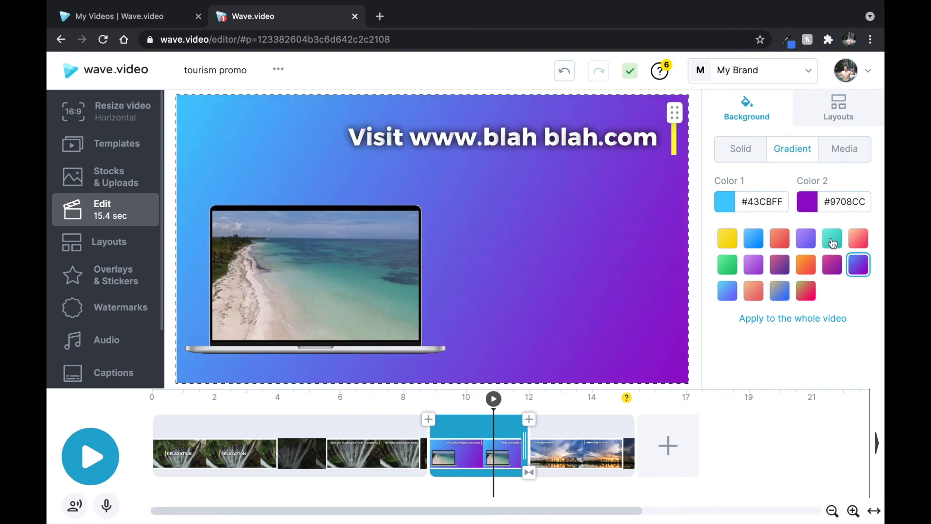
{"action": "left_click", "coordinate": [832, 242]}
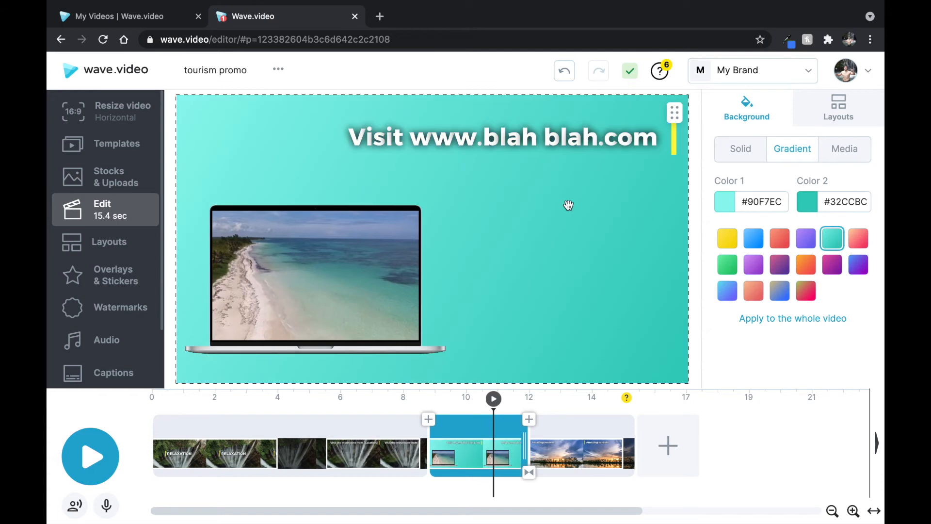
Step: Set the stock image tagged "tree, lake, stars" as the media background behind the laptop
{"action": "left_click", "coordinate": [844, 157]}
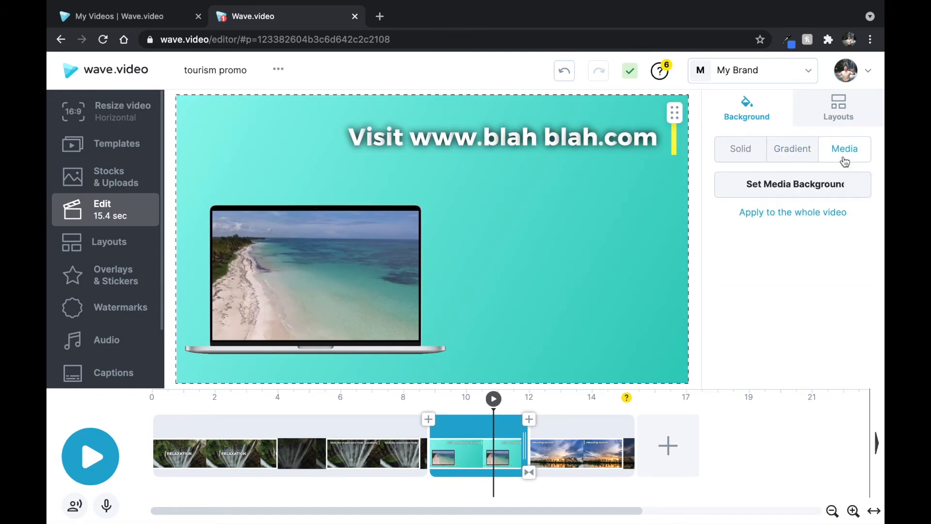
{"action": "left_click", "coordinate": [806, 196]}
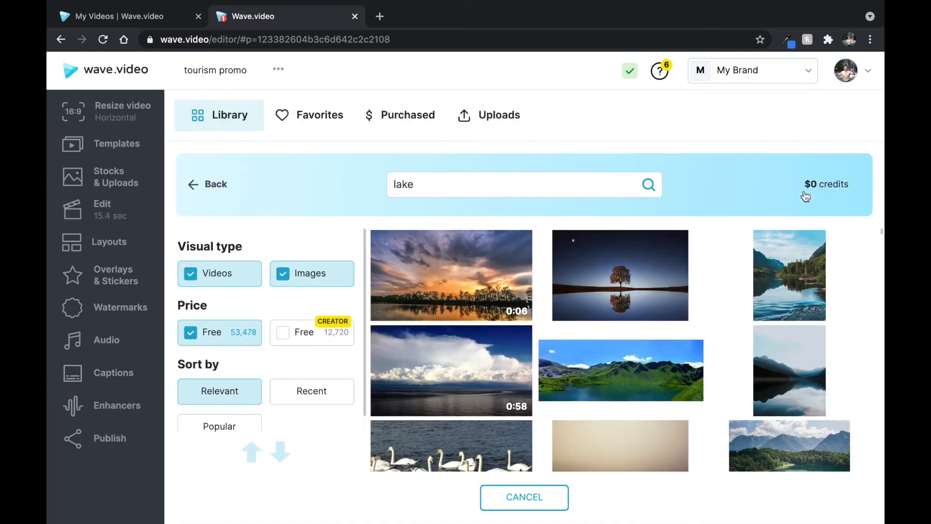
{"action": "left_click", "coordinate": [607, 285]}
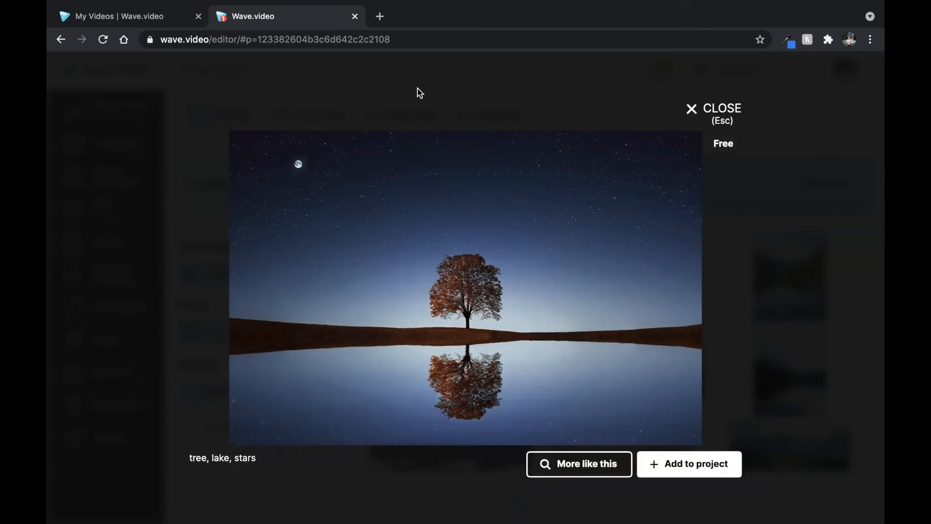
{"action": "left_click", "coordinate": [679, 469]}
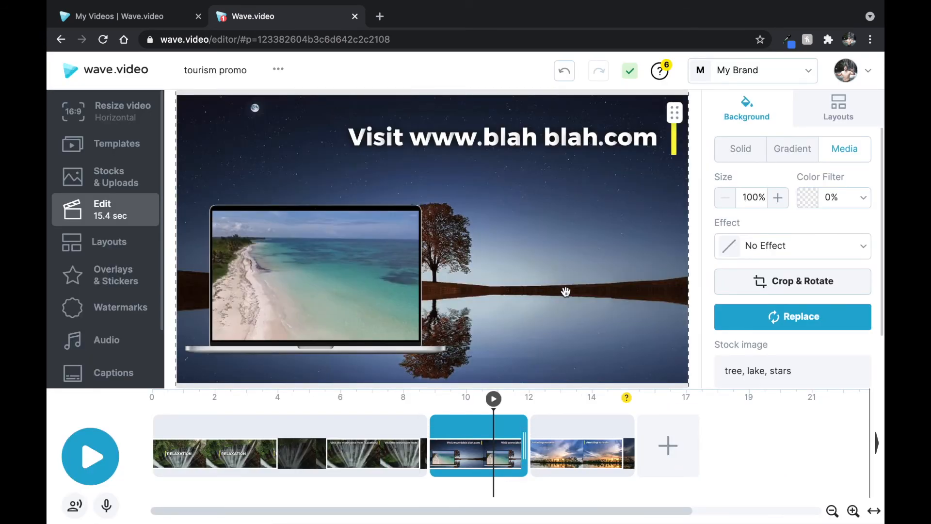
Step: Delete the laptop beach clip from the timeline and show the overlays and stickers library
{"action": "mouse_move", "coordinate": [509, 454]}
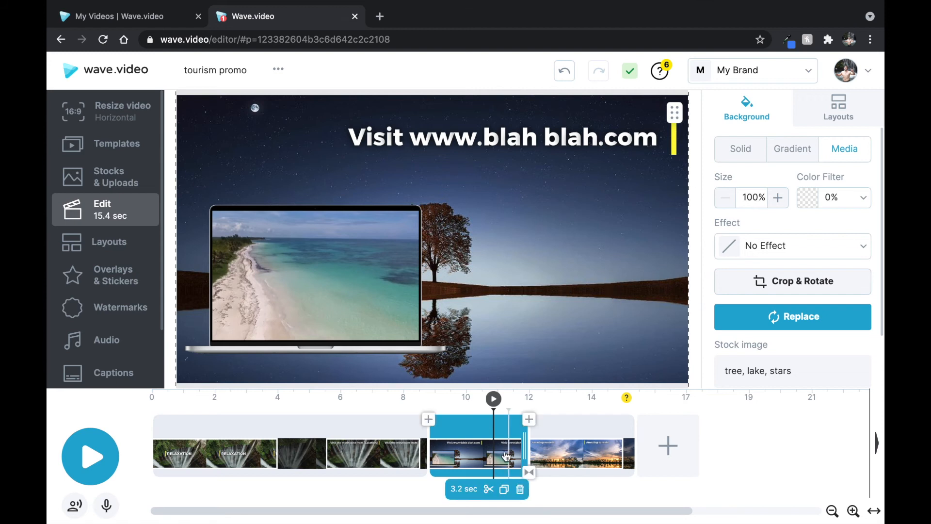
{"action": "left_click", "coordinate": [520, 490]}
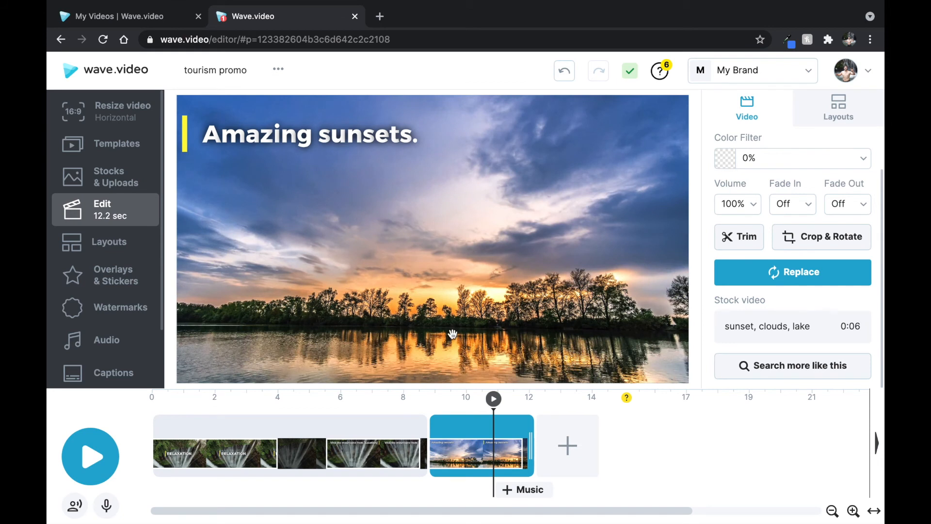
{"action": "left_click", "coordinate": [494, 406]}
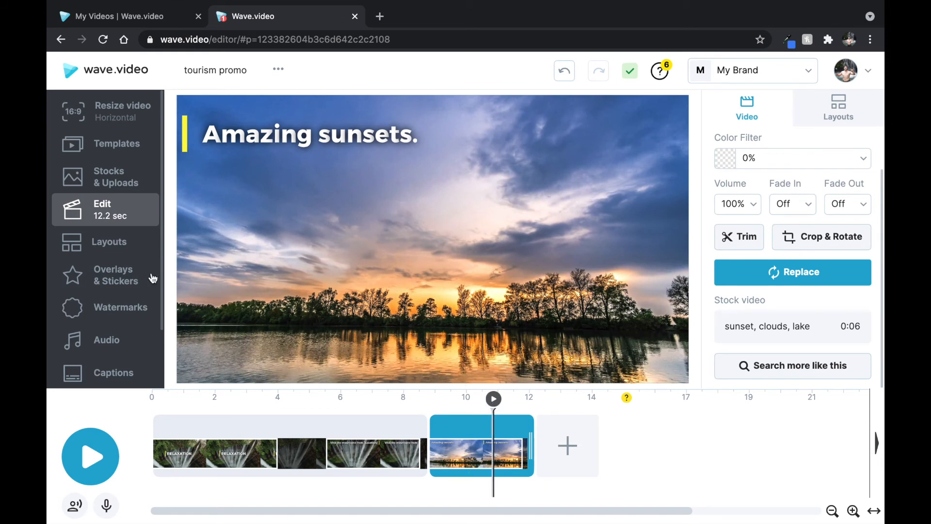
{"action": "left_click", "coordinate": [125, 253]}
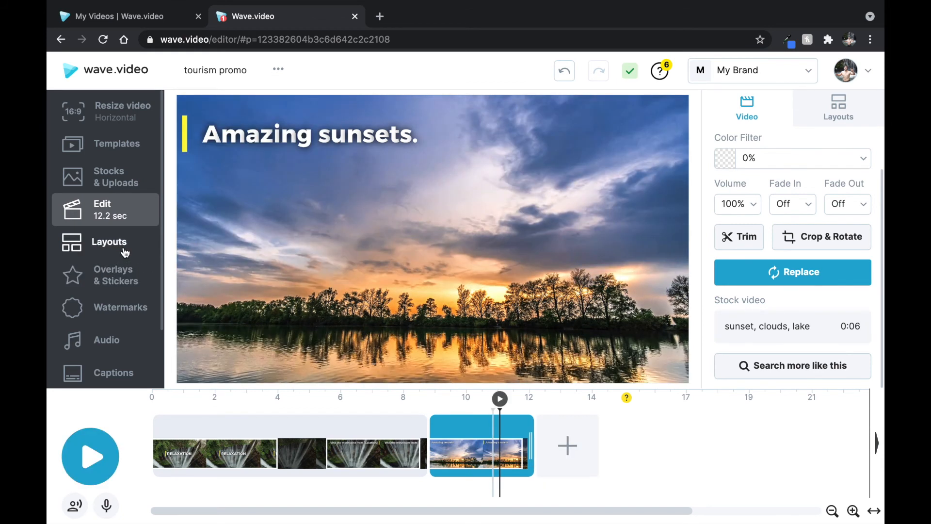
{"action": "left_click", "coordinate": [123, 281]}
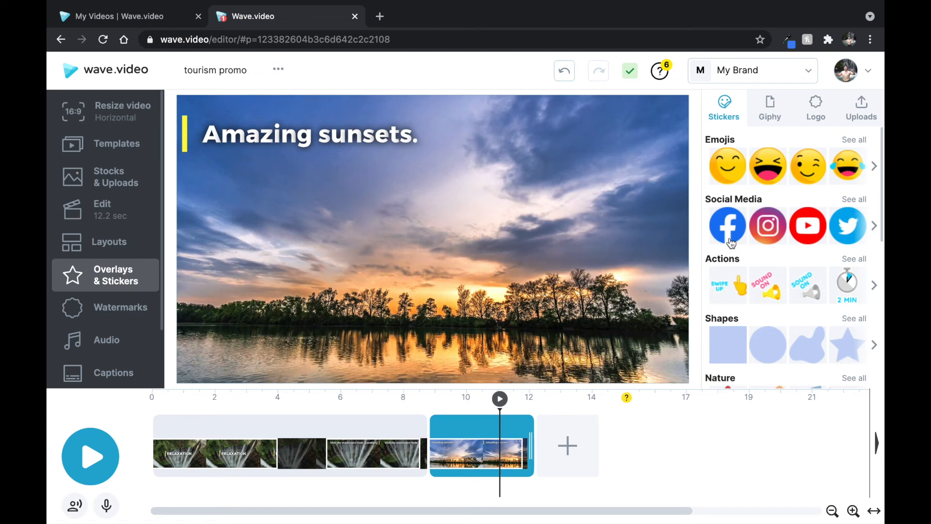
{"action": "left_click", "coordinate": [319, 145]}
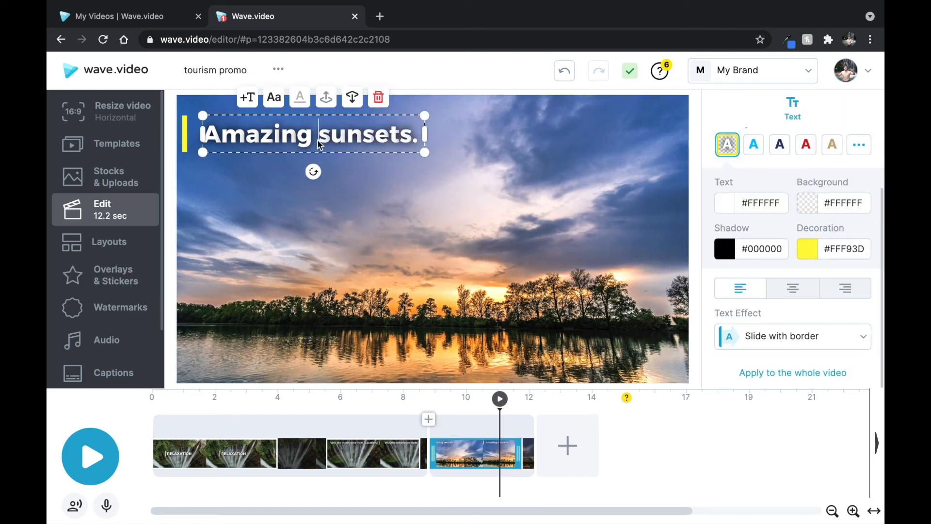
{"action": "type", "text": "Folo"}
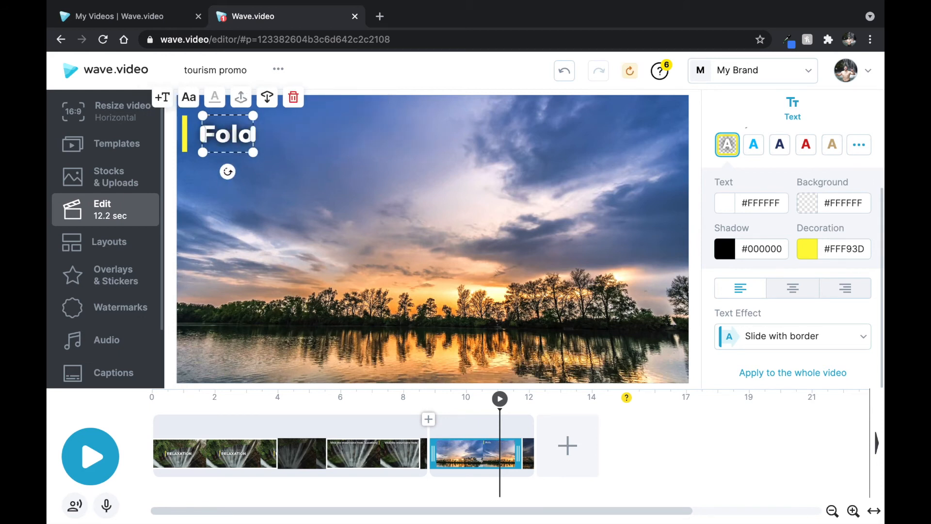
{"action": "type", "text": "w us on social me"}
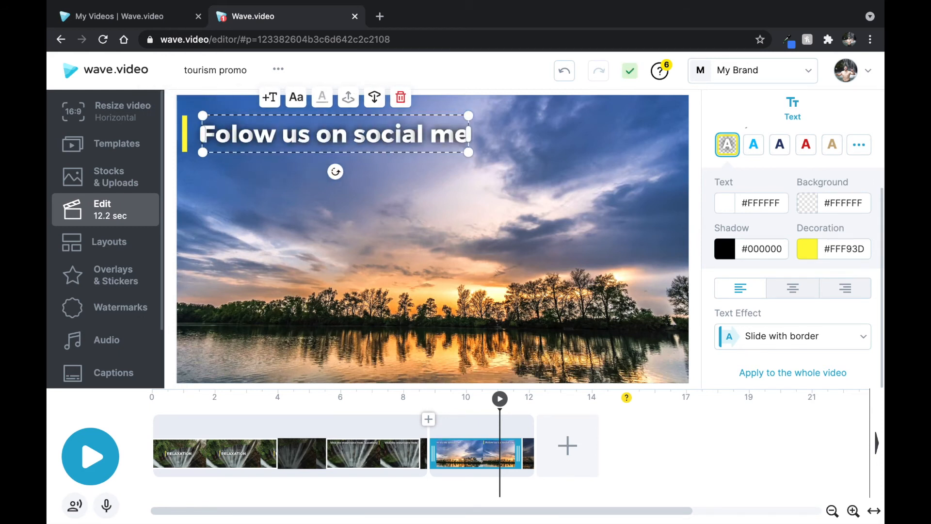
{"action": "type", "text": "dia!"}
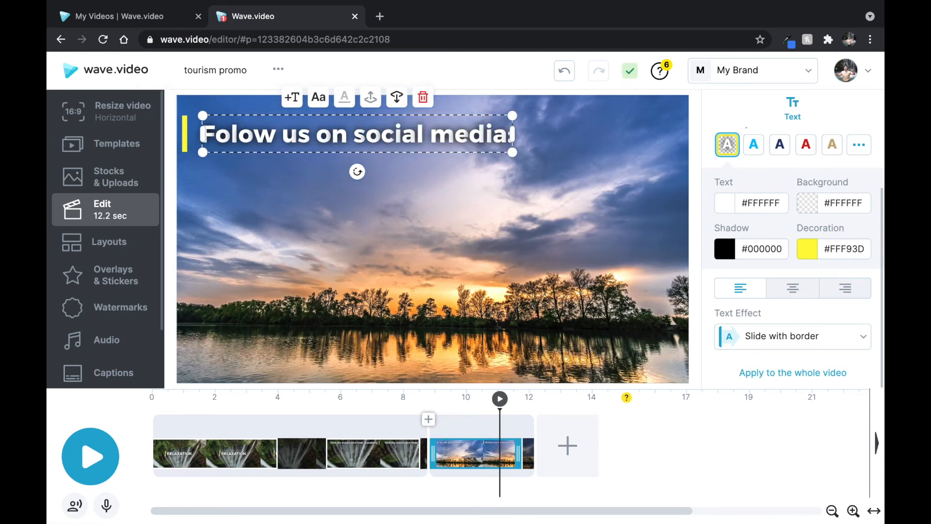
{"action": "key", "text": "BackSpace"}
{"action": "type", "text": " @"}
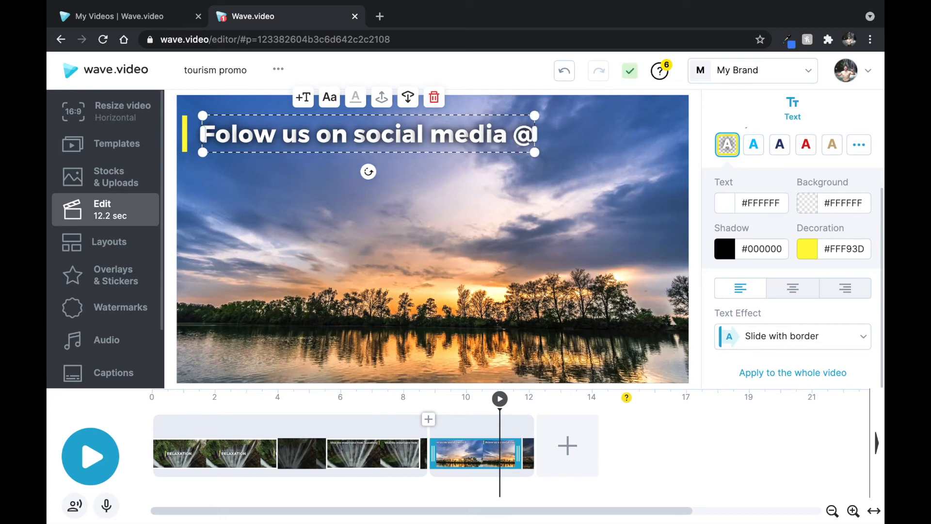
{"action": "type", "text": "username"}
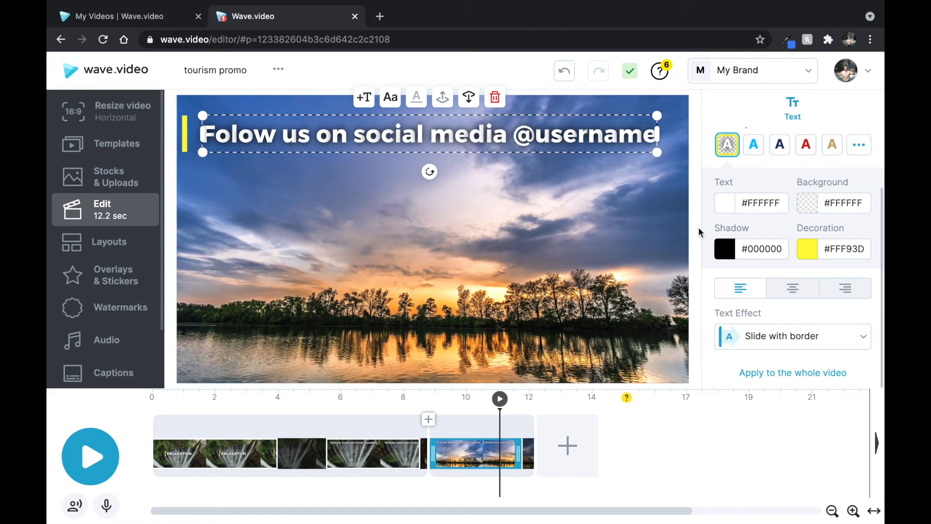
{"action": "left_click", "coordinate": [612, 272]}
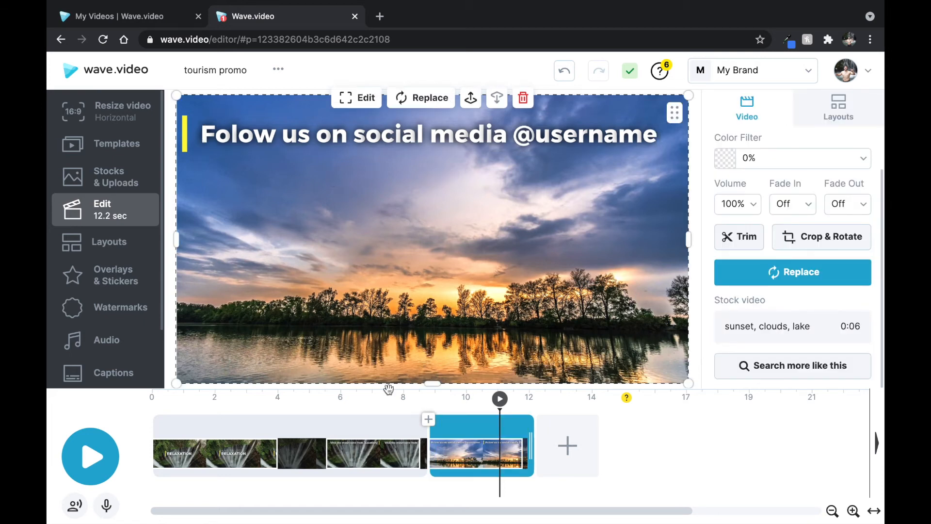
{"action": "left_click", "coordinate": [118, 282]}
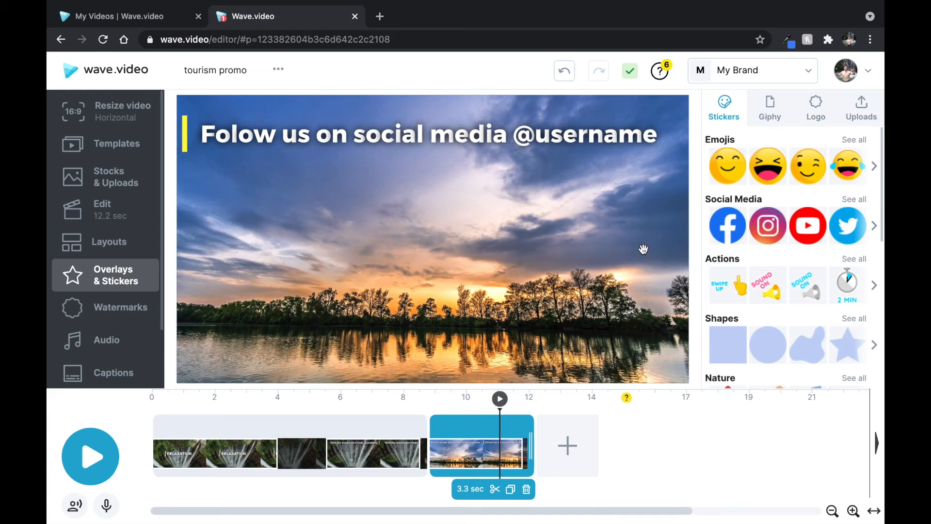
{"action": "left_click", "coordinate": [727, 228]}
{"action": "left_click_drag", "start_coordinate": [451, 258], "coordinate": [624, 247]}
{"action": "left_click_drag", "start_coordinate": [568, 155], "coordinate": [528, 170]}
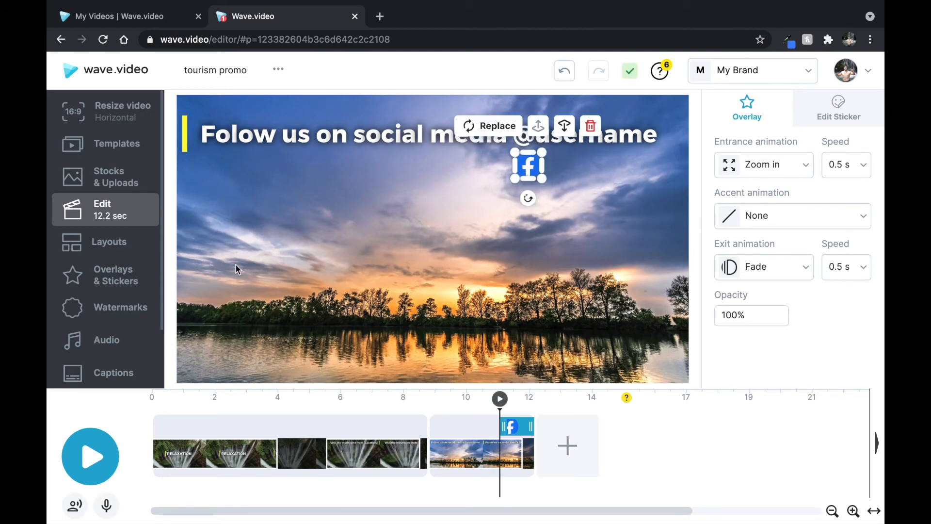
{"action": "left_click", "coordinate": [125, 284]}
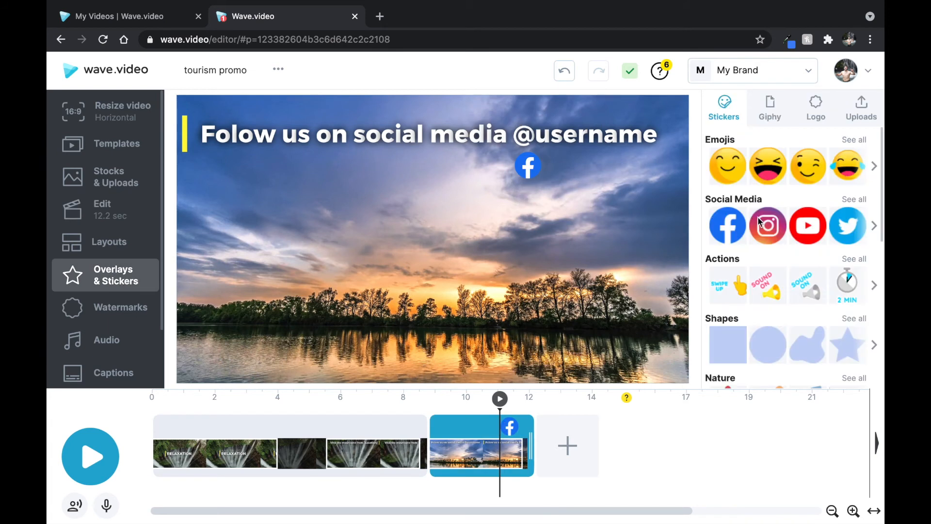
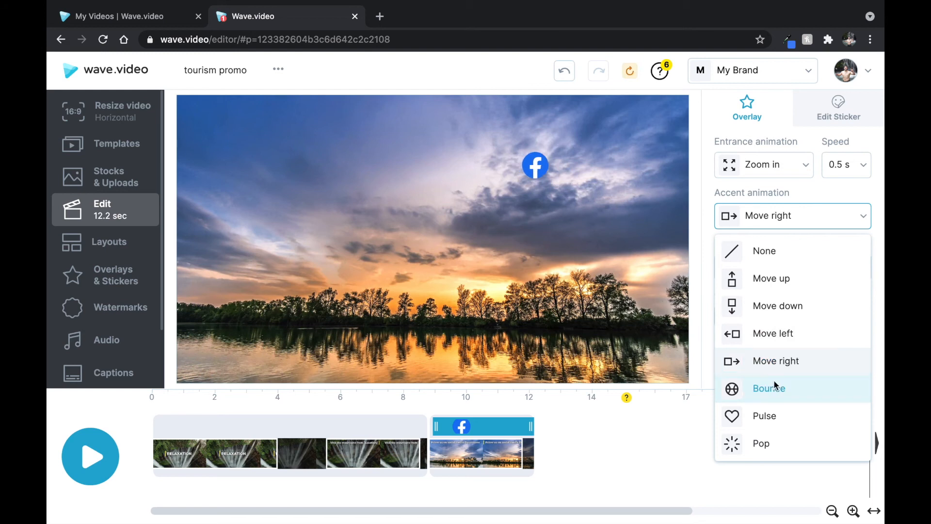
Step: Try Pulse as the Facebook sticker's accent animation and settle on Pop
{"action": "left_click", "coordinate": [766, 419]}
{"action": "left_click", "coordinate": [771, 453]}
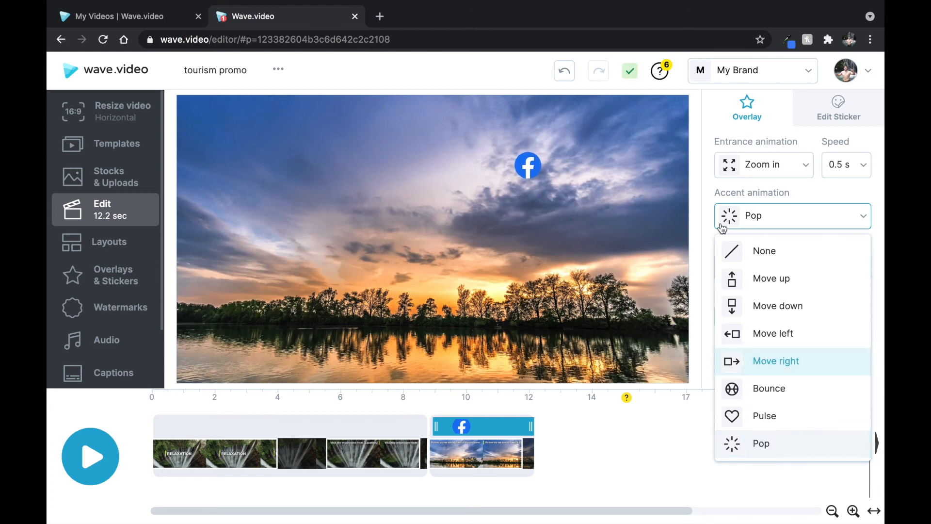
{"action": "left_click", "coordinate": [761, 222]}
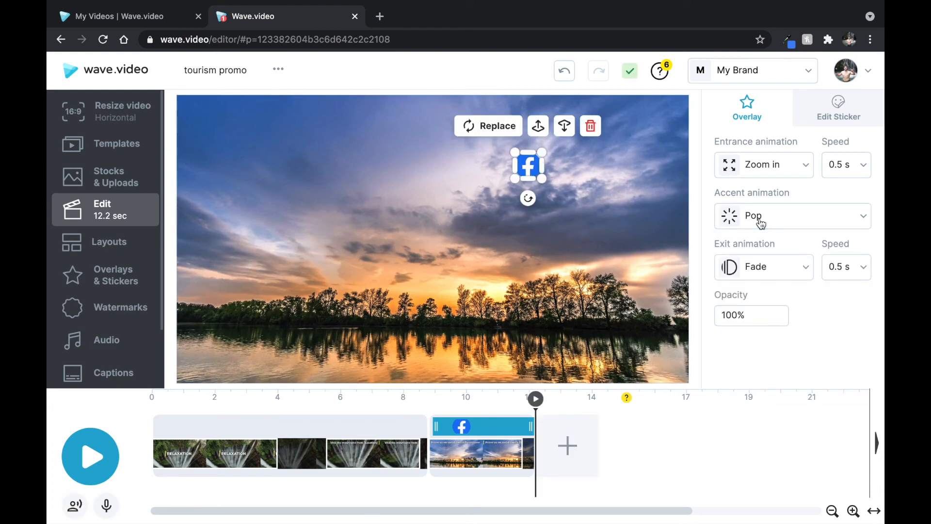
Step: Set the Facebook sticker's exit animation to Rotate, and delete the sticker from the sunset clip
{"action": "left_click", "coordinate": [794, 270]}
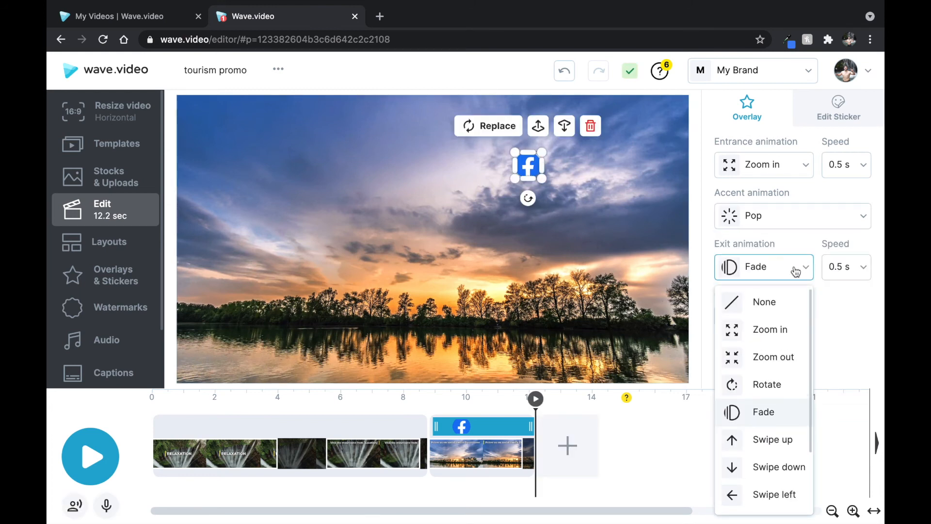
{"action": "left_click", "coordinate": [767, 383]}
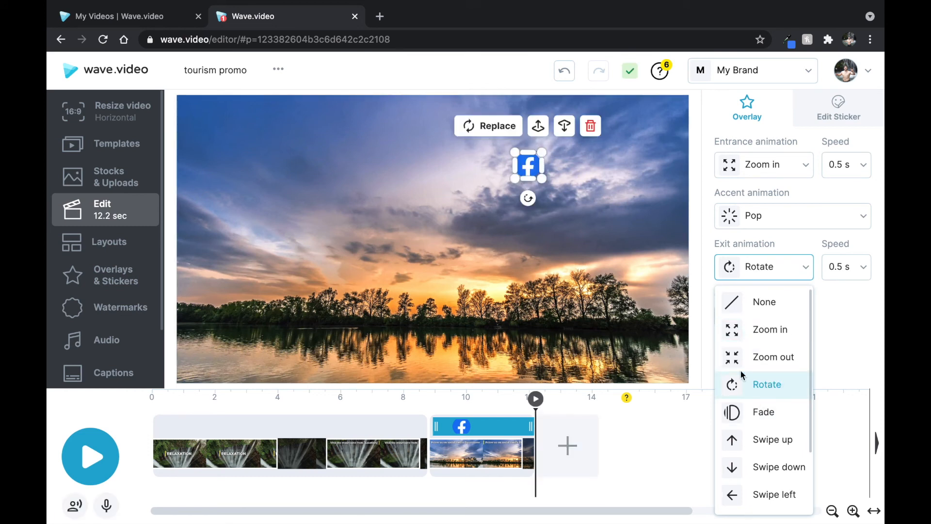
{"action": "left_click", "coordinate": [775, 275]}
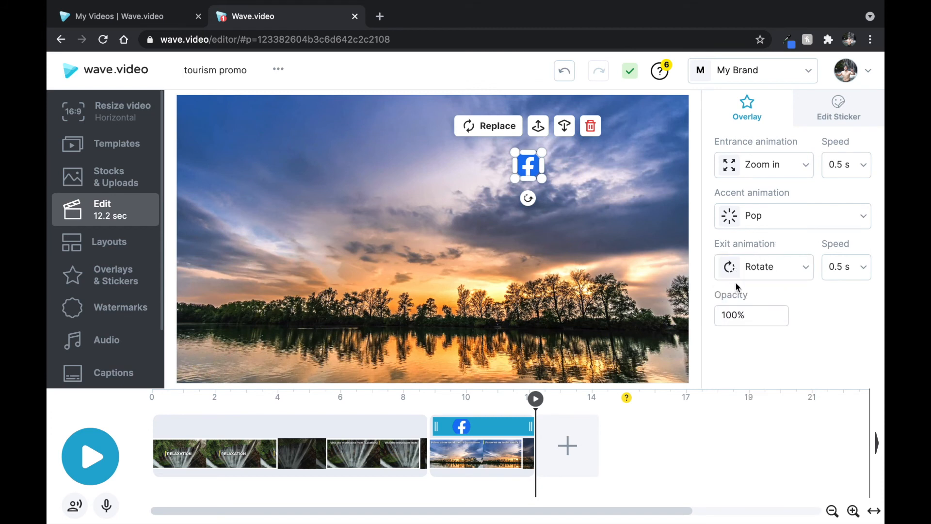
{"action": "left_click", "coordinate": [590, 126]}
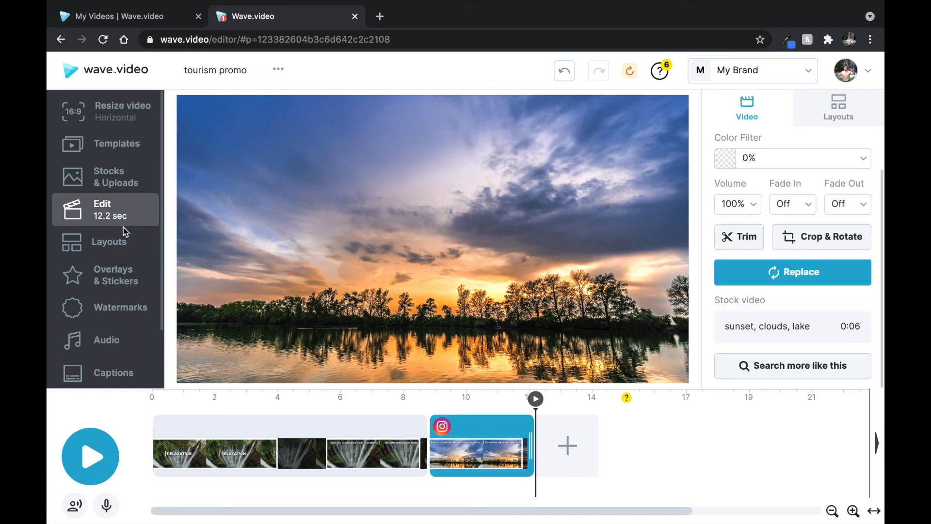
Step: Try the Twitter sticker as a watermark at about three quarters of its size, and remove it
{"action": "left_click", "coordinate": [127, 309]}
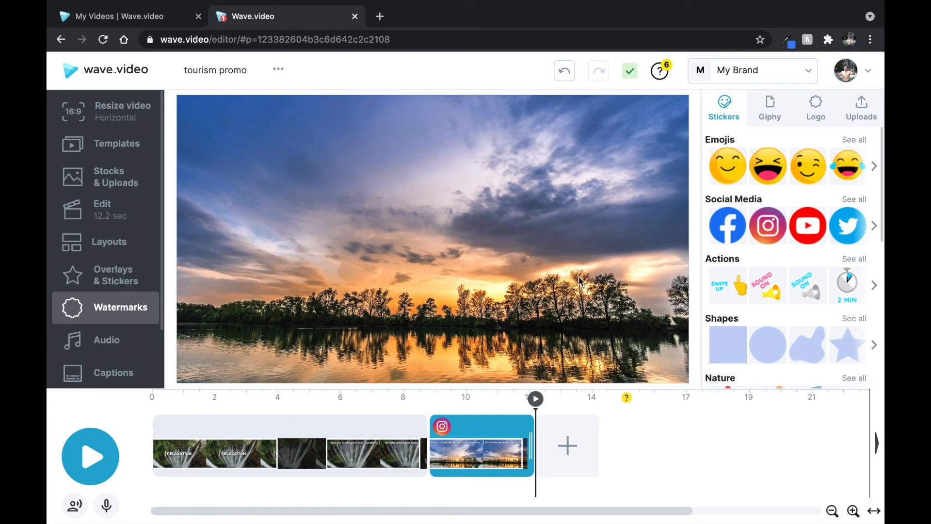
{"action": "left_click", "coordinate": [856, 230]}
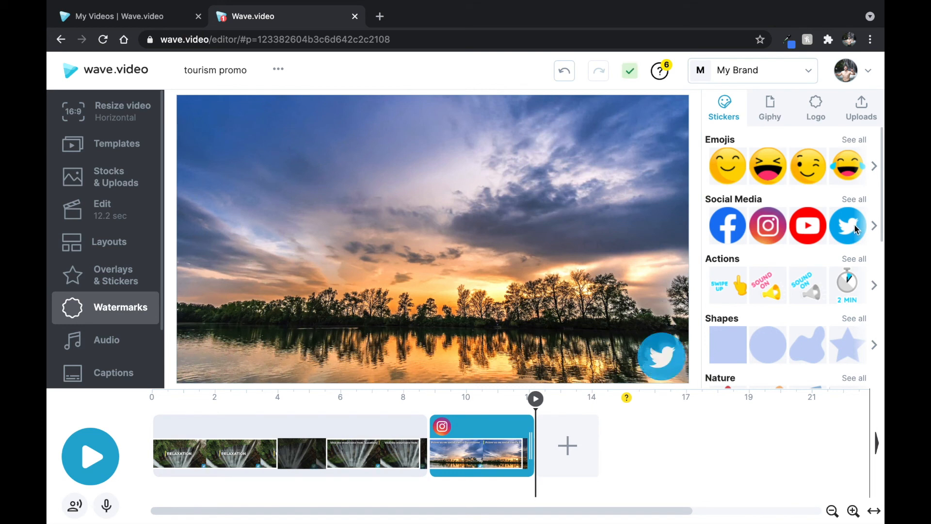
{"action": "left_click", "coordinate": [656, 365]}
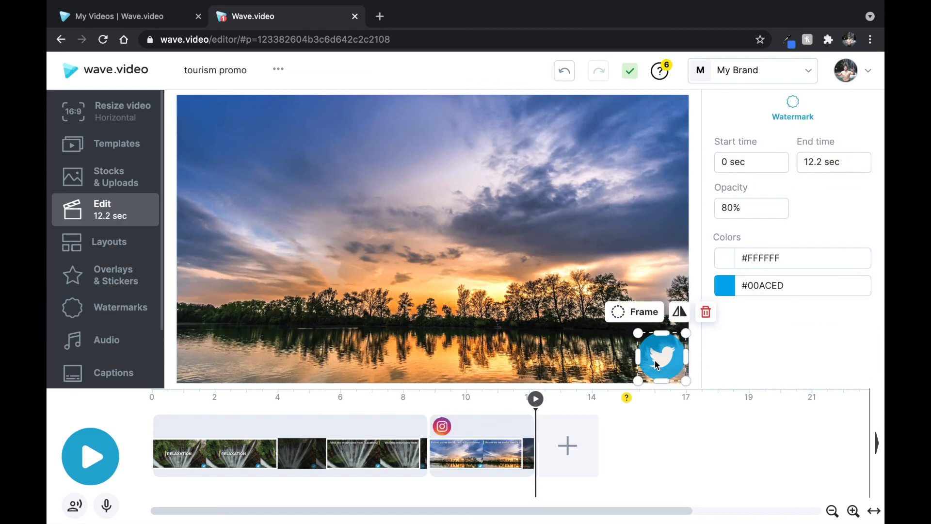
{"action": "left_click_drag", "start_coordinate": [640, 335], "coordinate": [650, 343]}
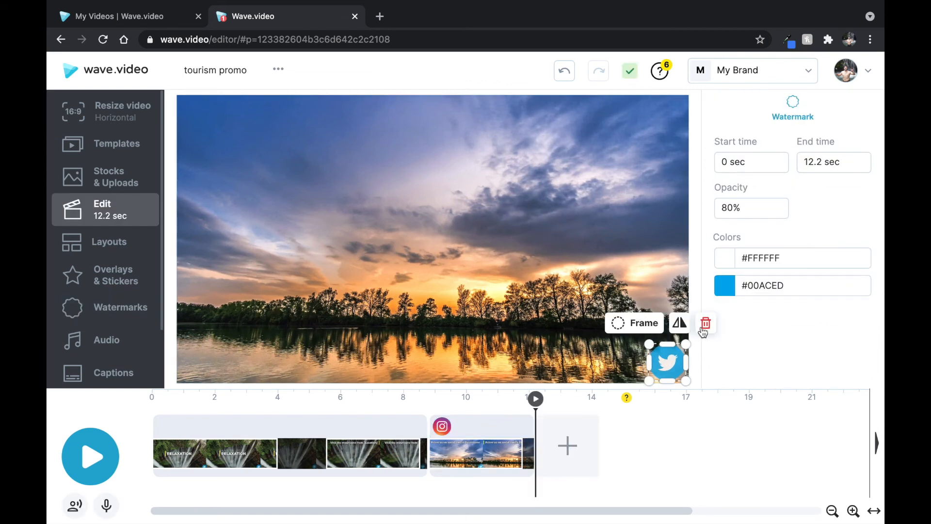
{"action": "left_click", "coordinate": [702, 330]}
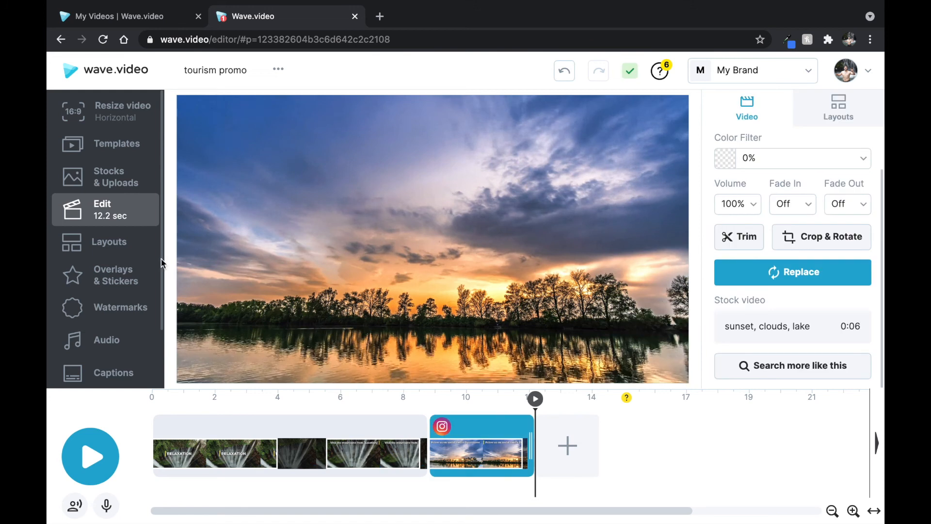
Step: Add the red flower from the Nature stickers as a watermark on the video
{"action": "left_click", "coordinate": [127, 306]}
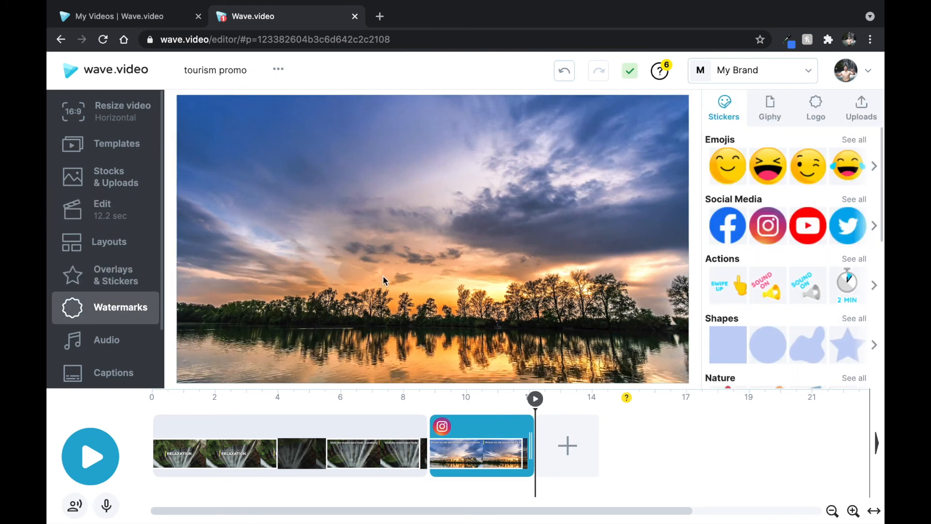
{"action": "left_click", "coordinate": [811, 115]}
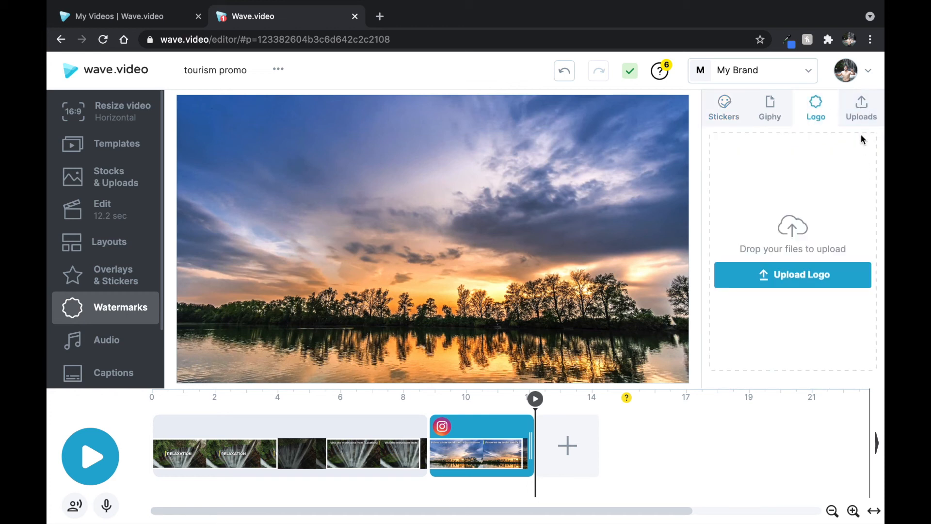
{"action": "left_click", "coordinate": [731, 112]}
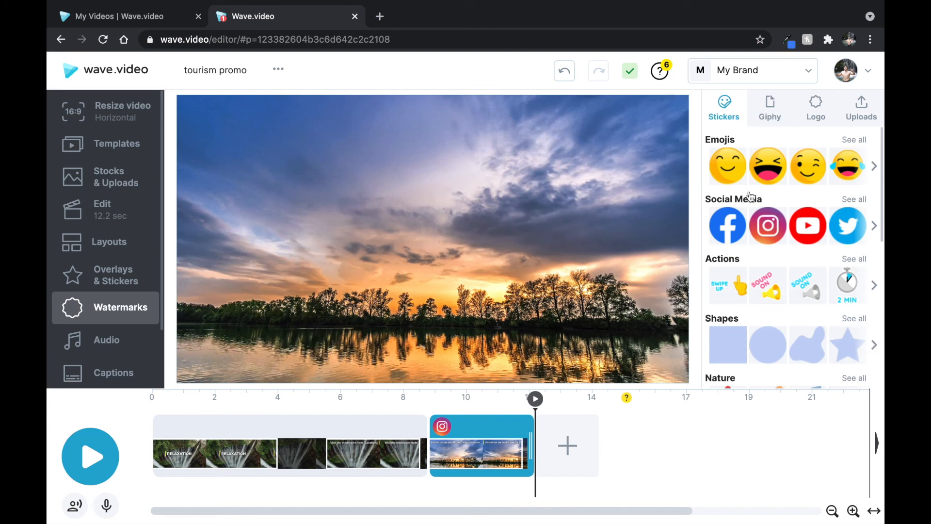
{"action": "scroll", "coordinate": [839, 247], "scroll_direction": "down", "scroll_amount": 5}
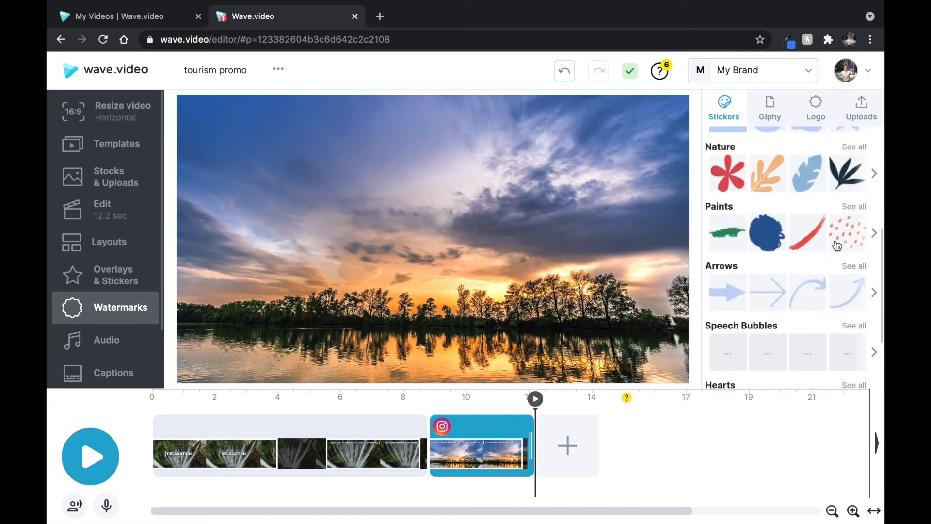
{"action": "left_click", "coordinate": [725, 185]}
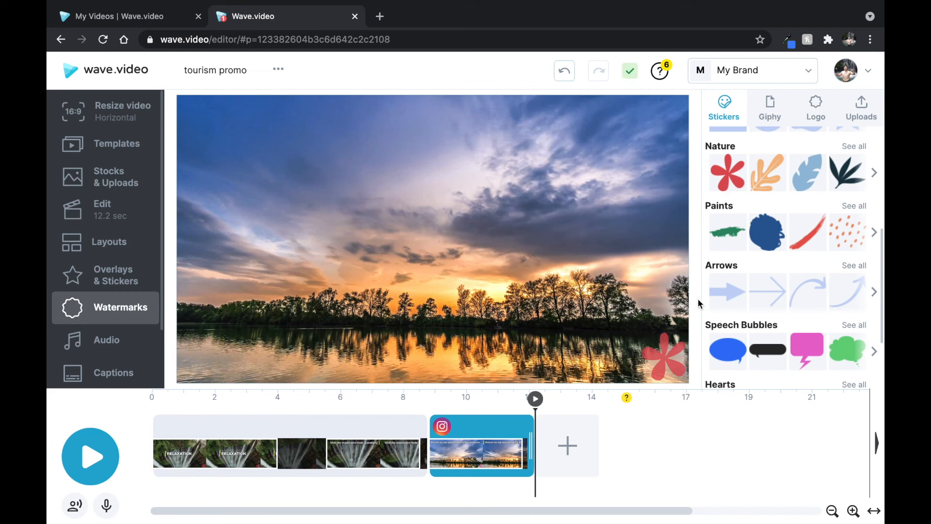
Step: Shrink the red flower watermark to about 85% of its size in its corner, and check its opacity setting
{"action": "left_click", "coordinate": [667, 349]}
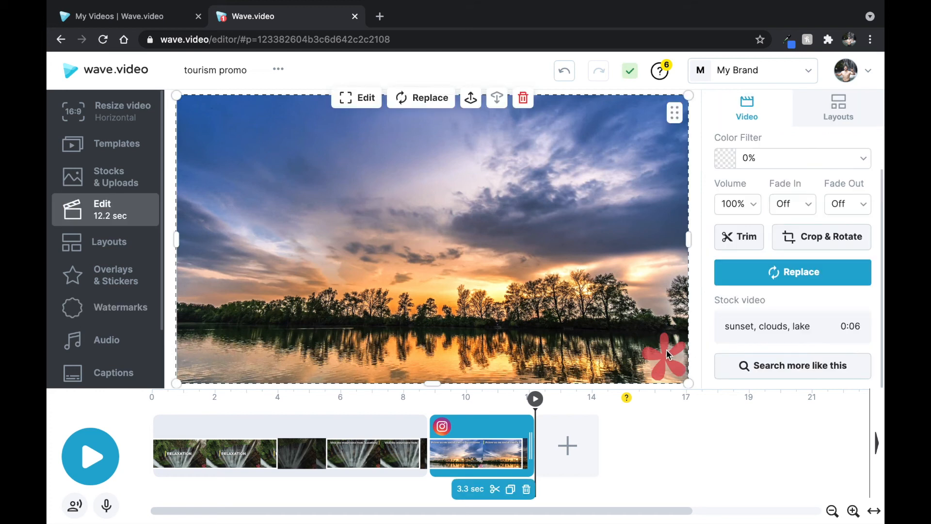
{"action": "left_click", "coordinate": [667, 350]}
{"action": "left_click_drag", "start_coordinate": [642, 333], "coordinate": [653, 339]}
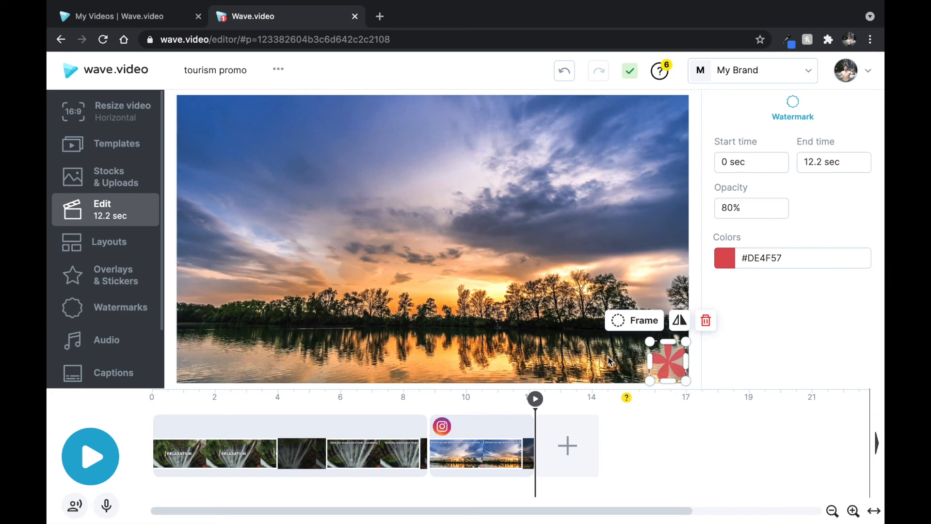
{"action": "left_click", "coordinate": [737, 210]}
{"action": "left_click", "coordinate": [732, 352]}
{"action": "left_click", "coordinate": [653, 251]}
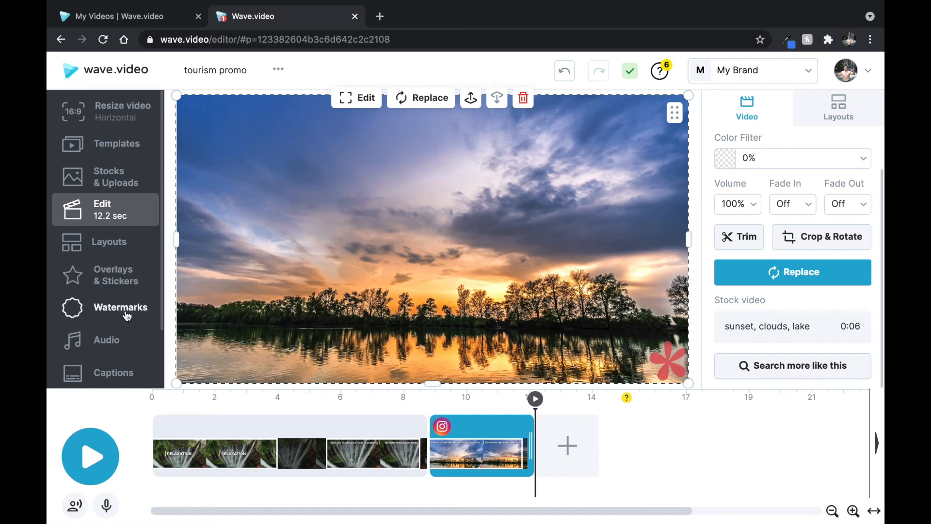
Step: Select the Instagram sticker of the sunset clip on the timeline
{"action": "left_click", "coordinate": [116, 279]}
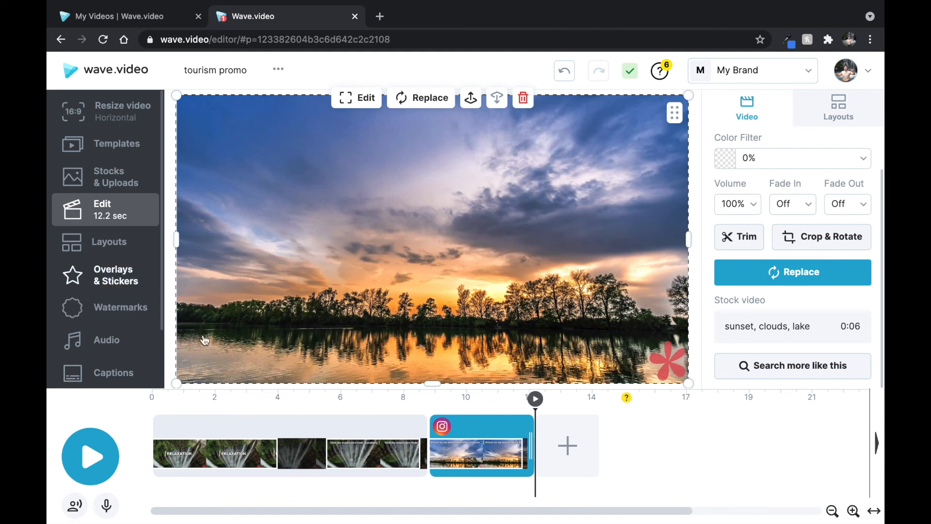
{"action": "left_click", "coordinate": [443, 429]}
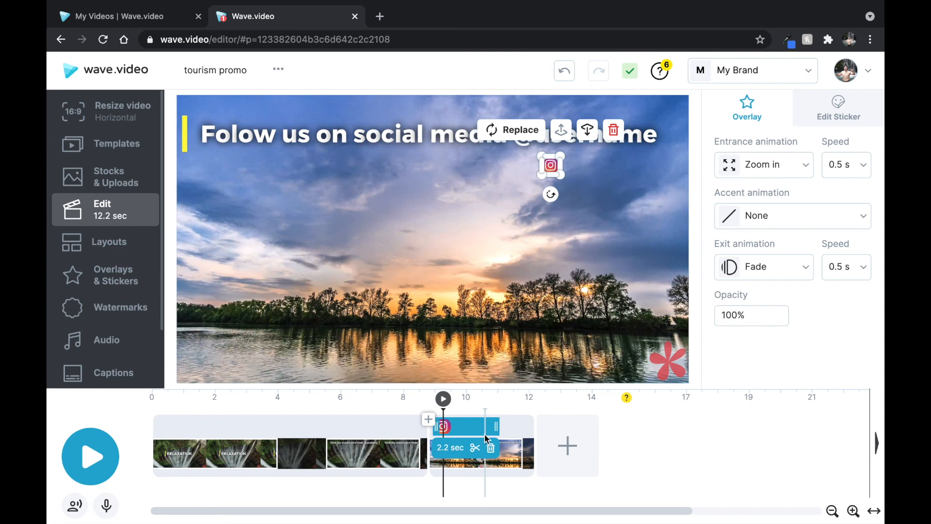
{"action": "scroll", "coordinate": [97, 326], "scroll_direction": "down", "scroll_amount": 1}
{"action": "scroll", "coordinate": [97, 326], "scroll_direction": "down", "scroll_amount": 1}
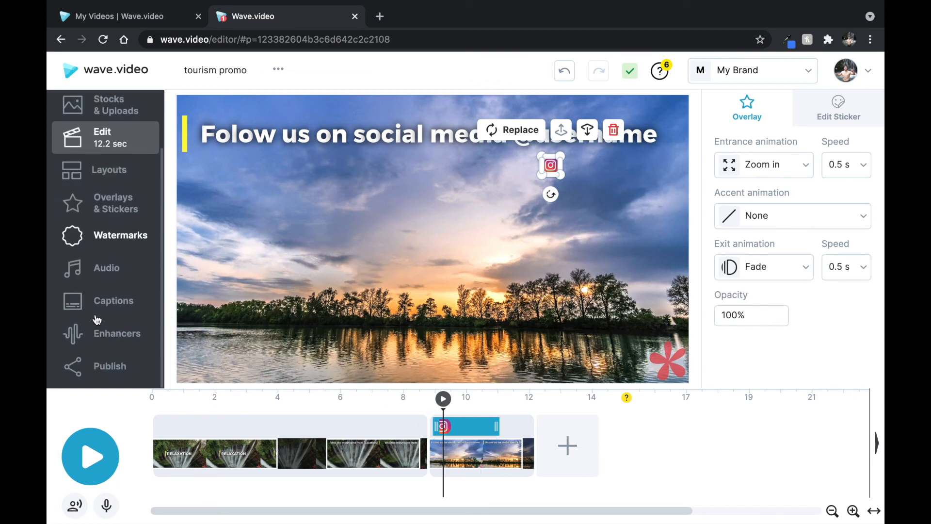
Step: Look through the music categories of the audio library and preview Inspiring Business Marketing from For Business
{"action": "left_click", "coordinate": [108, 278]}
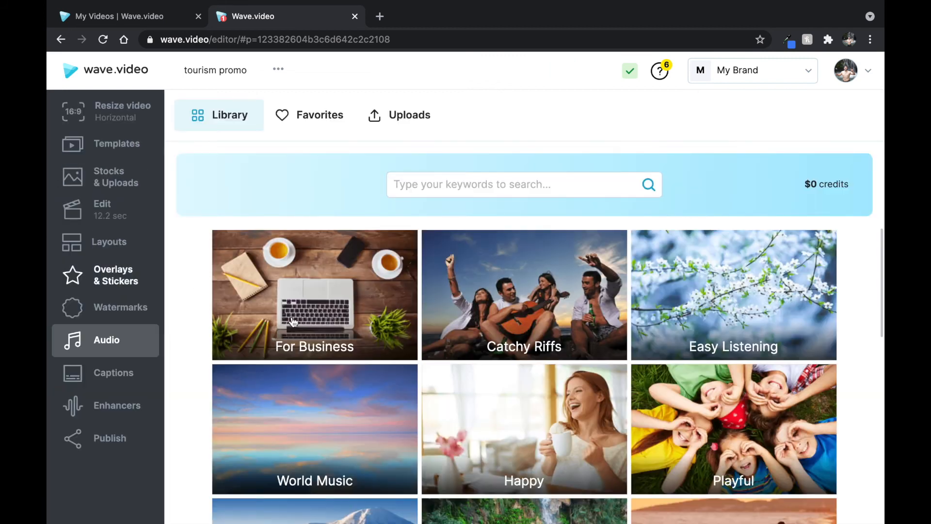
{"action": "scroll", "coordinate": [319, 364], "scroll_direction": "down", "scroll_amount": 2}
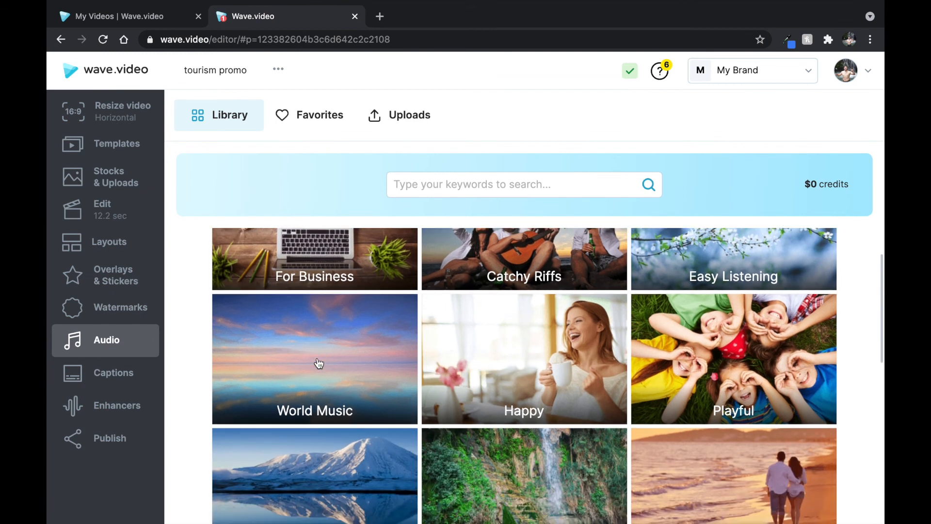
{"action": "scroll", "coordinate": [318, 363], "scroll_direction": "down", "scroll_amount": 5}
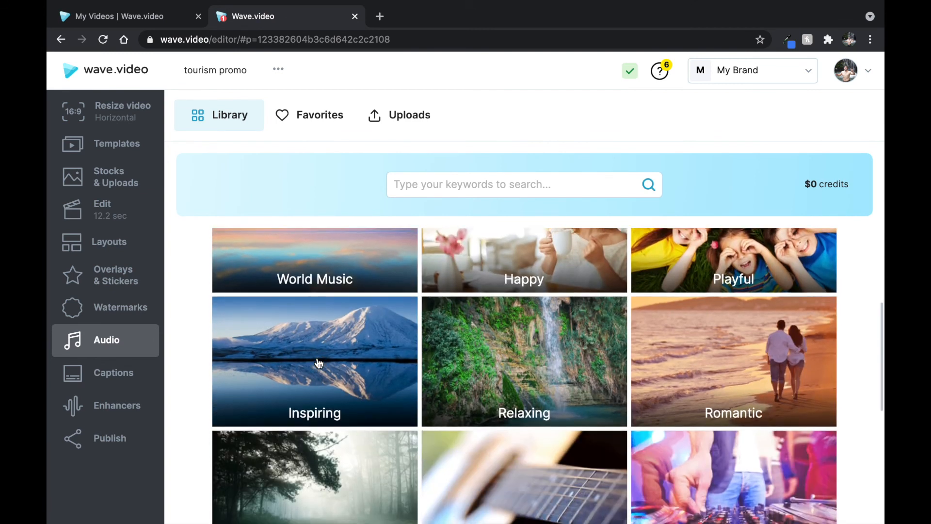
{"action": "scroll", "coordinate": [319, 363], "scroll_direction": "down", "scroll_amount": 3}
{"action": "scroll", "coordinate": [319, 364], "scroll_direction": "up", "scroll_amount": 10}
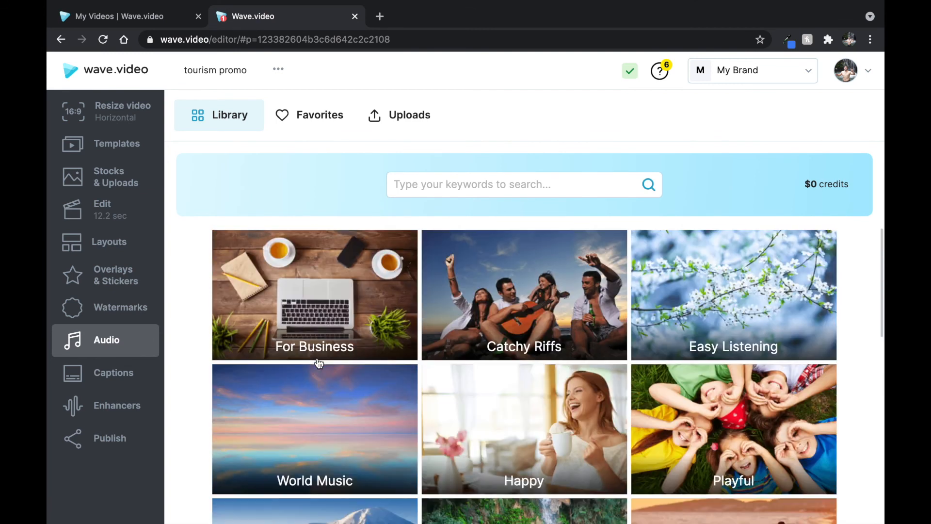
{"action": "left_click", "coordinate": [306, 284]}
{"action": "mouse_move", "coordinate": [223, 264]}
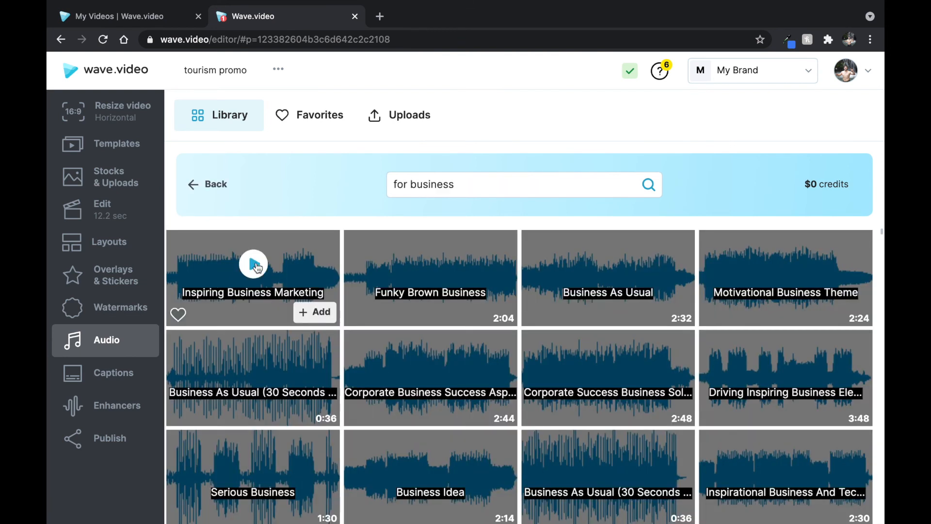
{"action": "left_click", "coordinate": [255, 265]}
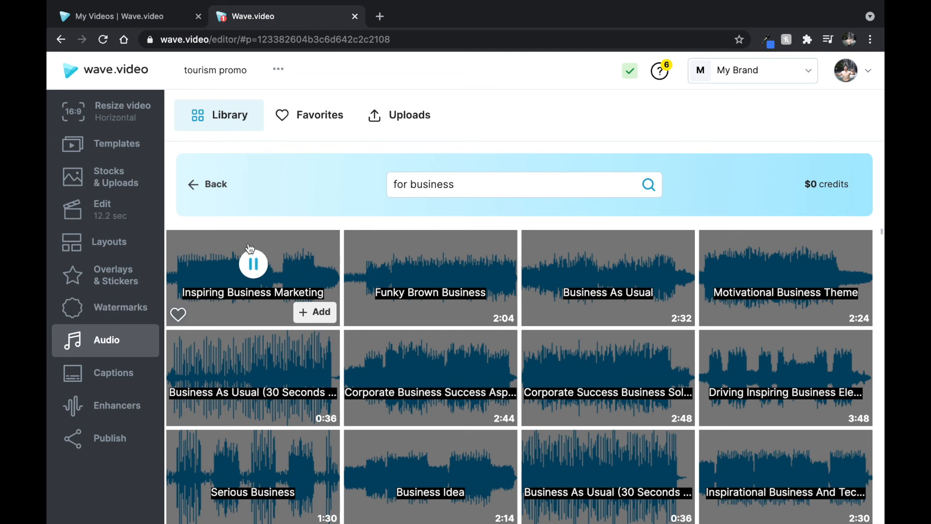
Step: Preview the track Pleasant Pastures from the Relaxing music category
{"action": "left_click", "coordinate": [210, 188]}
{"action": "scroll", "coordinate": [470, 415], "scroll_direction": "down", "scroll_amount": 2}
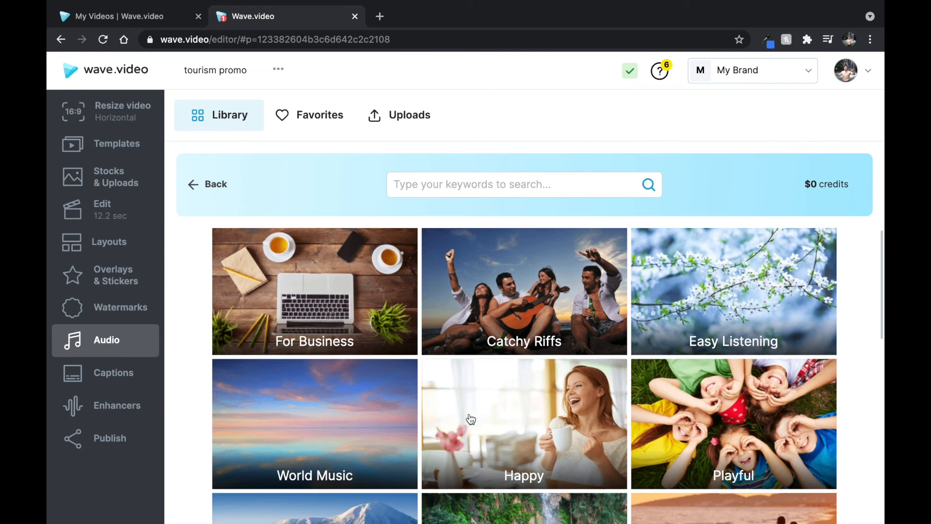
{"action": "scroll", "coordinate": [467, 452], "scroll_direction": "down", "scroll_amount": 2}
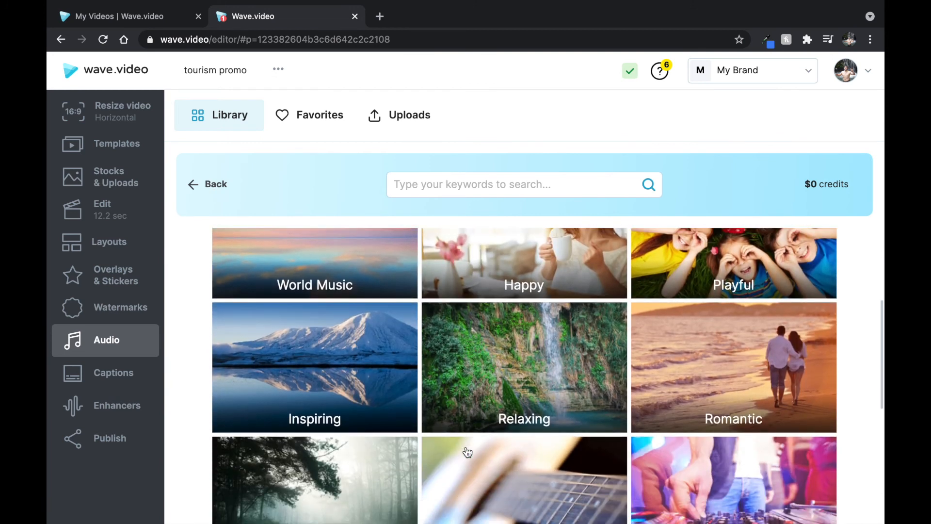
{"action": "scroll", "coordinate": [467, 452], "scroll_direction": "down", "scroll_amount": 1}
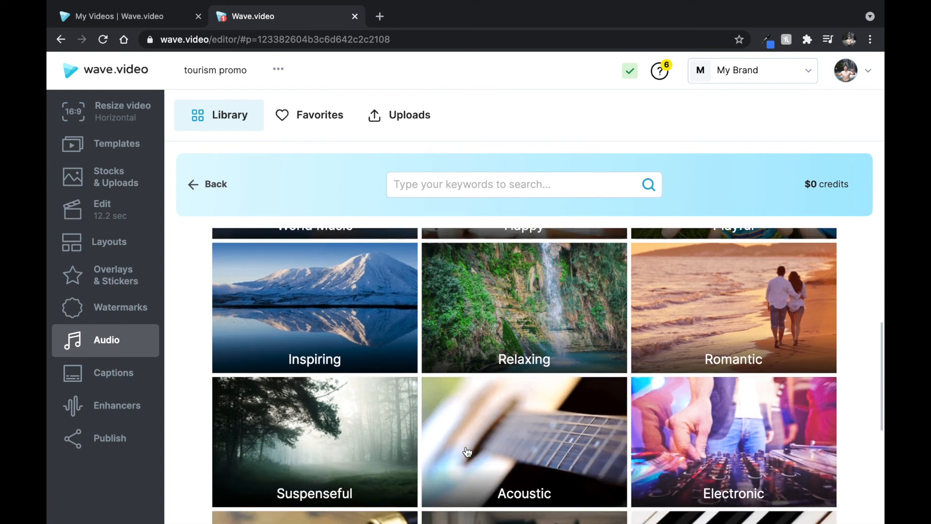
{"action": "left_click", "coordinate": [515, 346]}
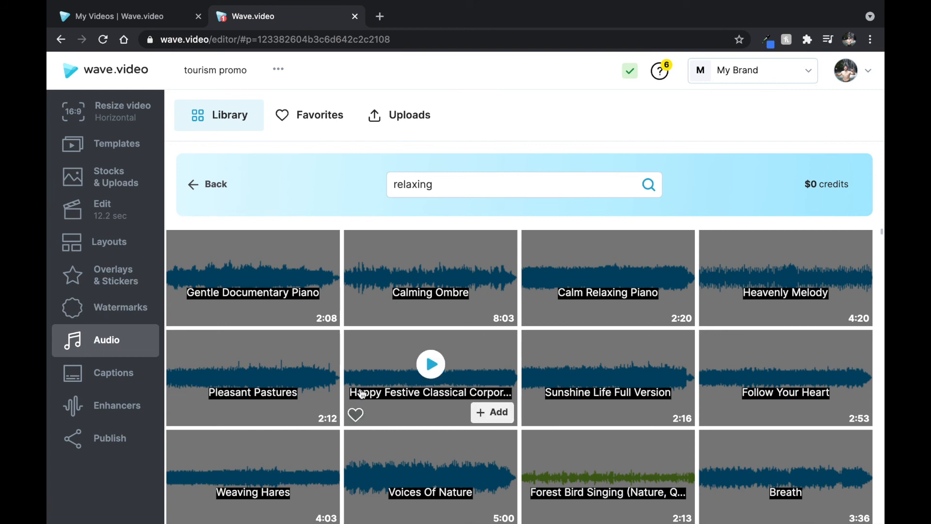
{"action": "mouse_move", "coordinate": [256, 372]}
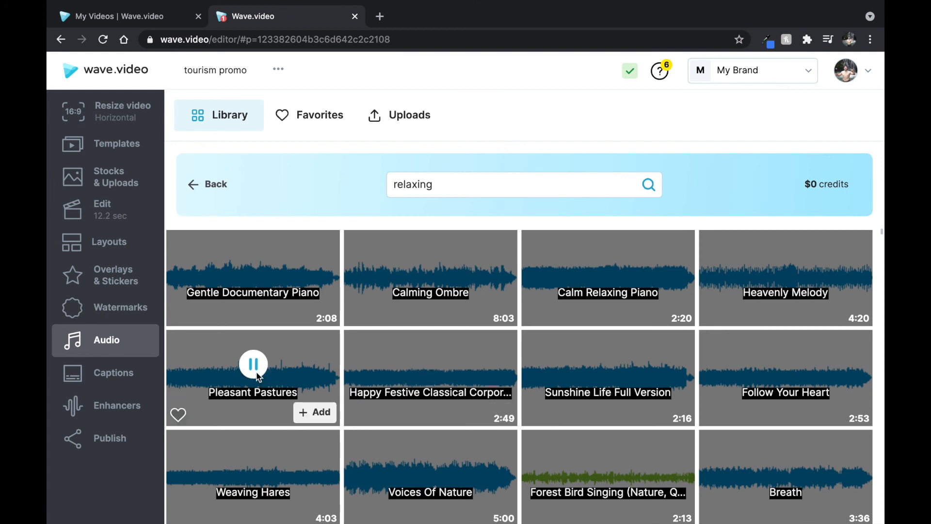
{"action": "key", "text": "XF86AudioRaiseVolume"}
{"action": "left_click", "coordinate": [257, 373]}
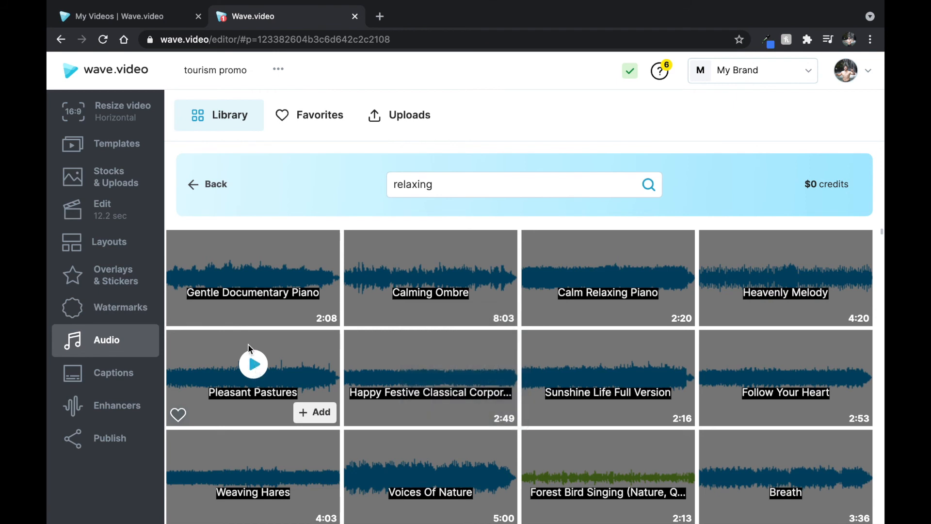
Step: Add the track Pleasant Pastures from the Relaxing music category to the video
{"action": "left_click", "coordinate": [193, 188]}
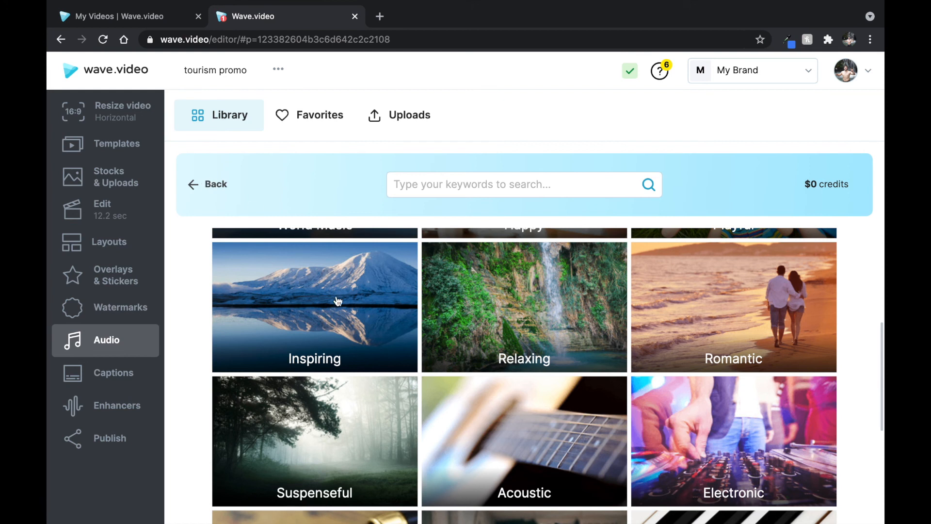
{"action": "left_click", "coordinate": [482, 339]}
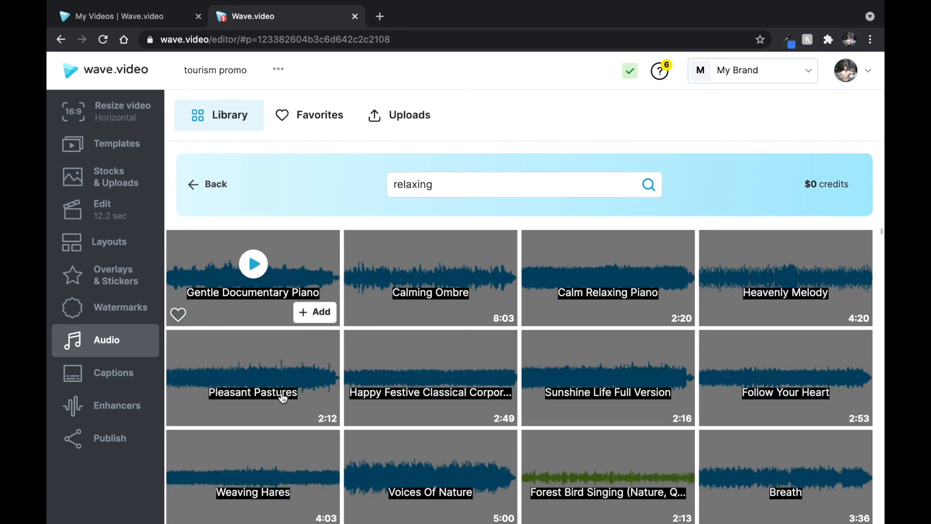
{"action": "mouse_move", "coordinate": [315, 393]}
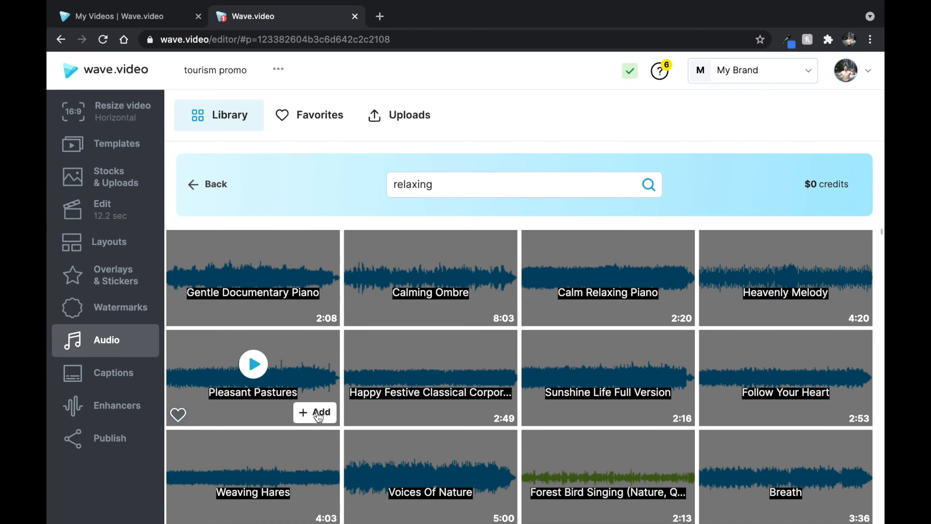
{"action": "left_click", "coordinate": [320, 414]}
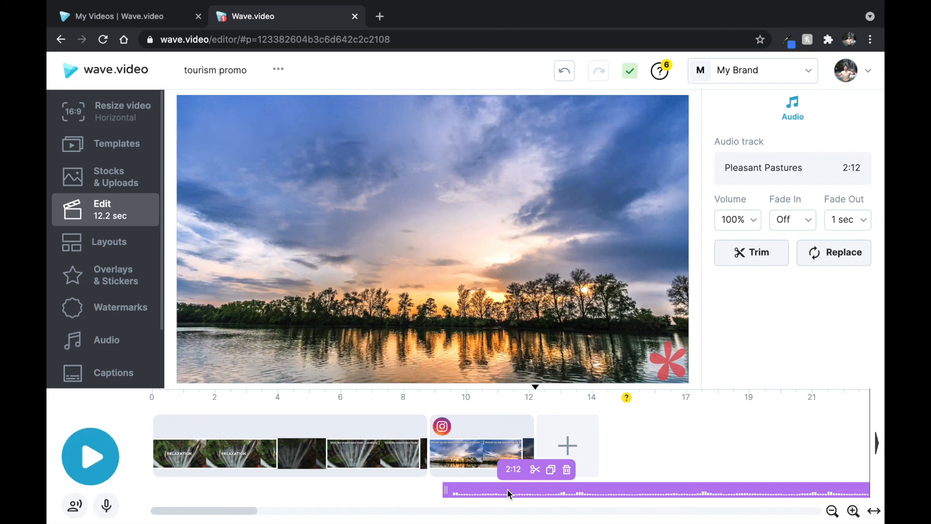
Step: Move the Pleasant Pastures track on the timeline so that it starts at 0 seconds
{"action": "left_click_drag", "start_coordinate": [473, 491], "coordinate": [412, 493]}
{"action": "left_click_drag", "start_coordinate": [295, 495], "coordinate": [169, 499]}
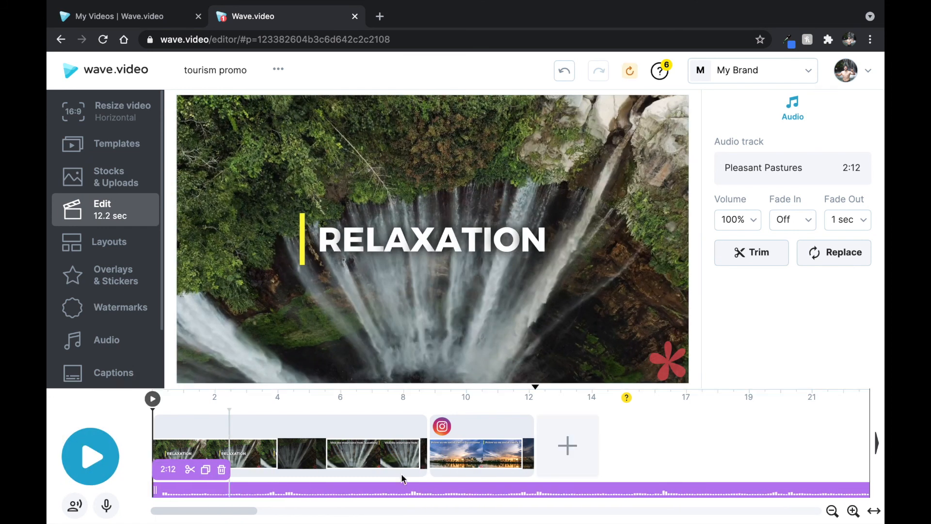
{"action": "scroll", "coordinate": [574, 509], "scroll_direction": "right", "scroll_amount": 3}
{"action": "scroll", "coordinate": [573, 513], "scroll_direction": "left", "scroll_amount": 3}
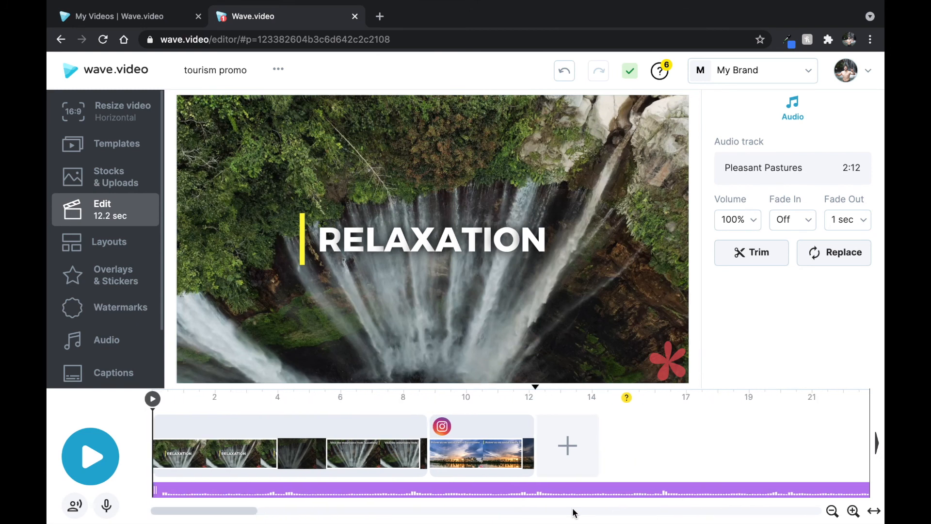
Step: Shorten the Pleasant Pastures track from its end to 1:58 on the timeline
{"action": "left_click", "coordinate": [533, 429]}
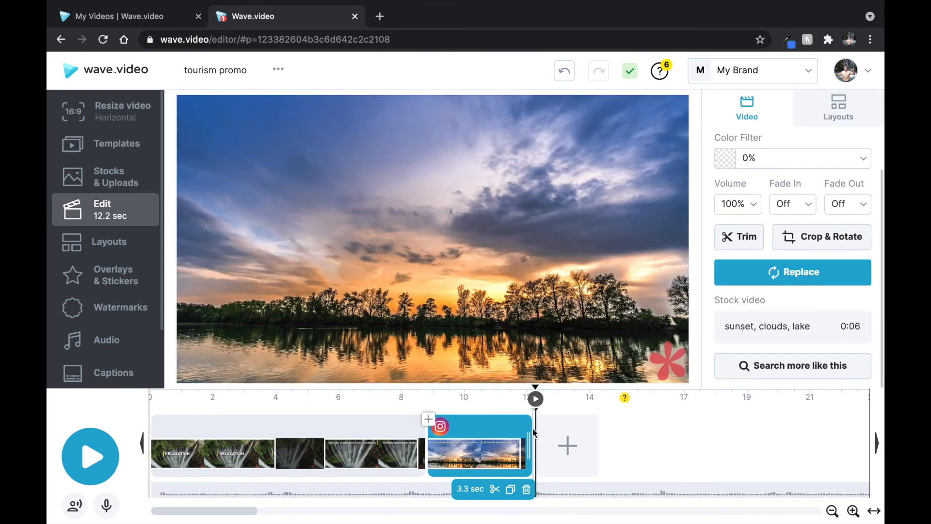
{"action": "scroll", "coordinate": [695, 485], "scroll_direction": "right", "scroll_amount": 10}
{"action": "scroll", "coordinate": [696, 491], "scroll_direction": "right", "scroll_amount": 18}
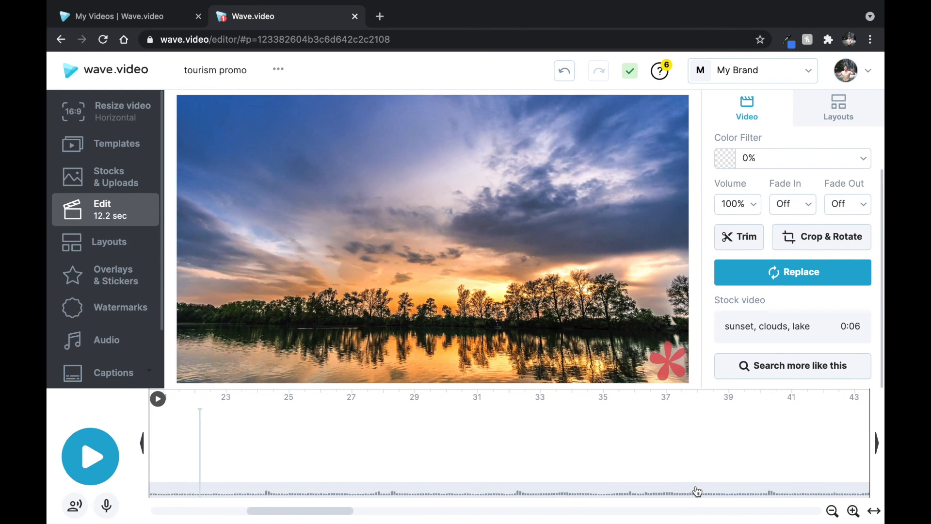
{"action": "scroll", "coordinate": [697, 491], "scroll_direction": "right", "scroll_amount": 20}
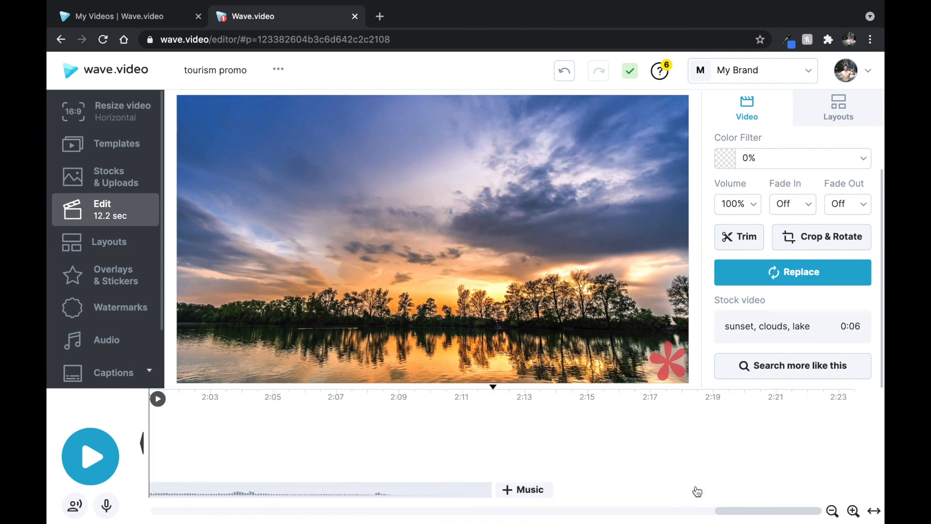
{"action": "left_click", "coordinate": [486, 490]}
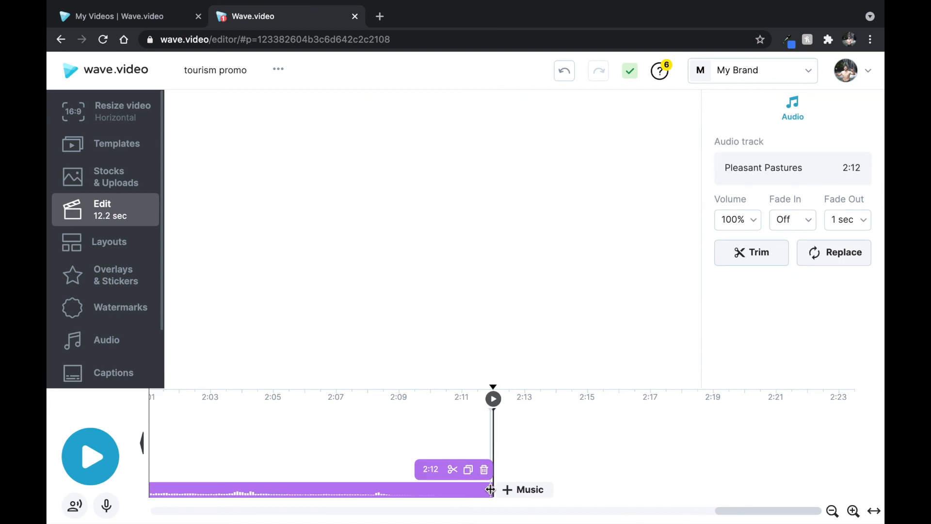
{"action": "left_click_drag", "start_coordinate": [490, 489], "coordinate": [53, 485]}
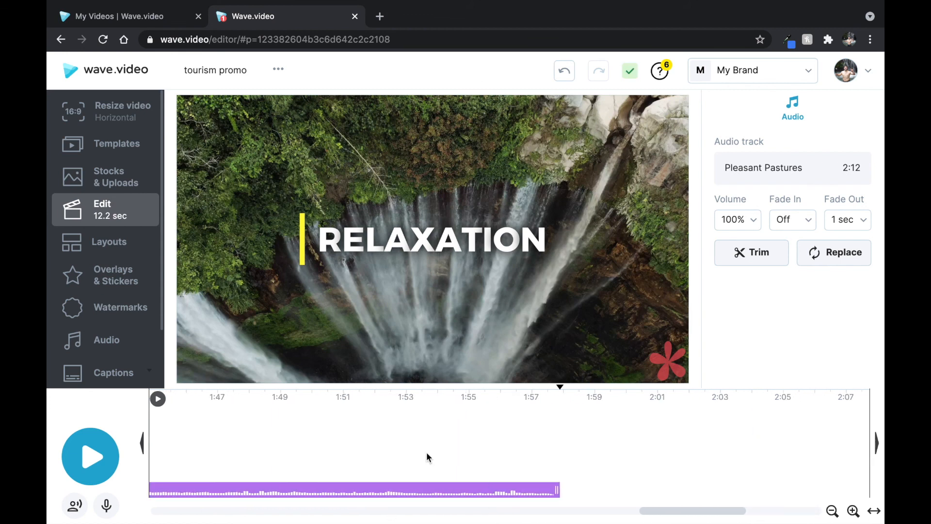
Step: Delete the Pleasant Pastures track from the timeline
{"action": "left_click", "coordinate": [309, 490]}
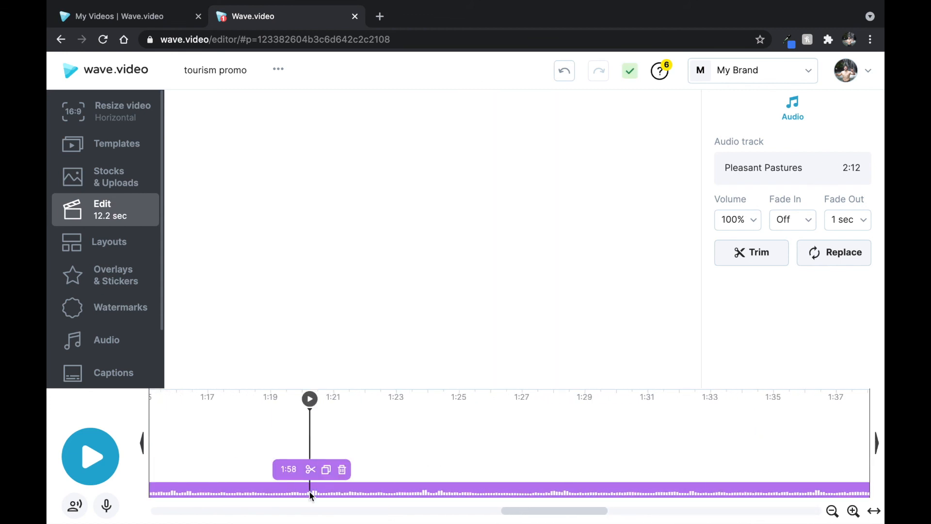
{"action": "left_click", "coordinate": [342, 470]}
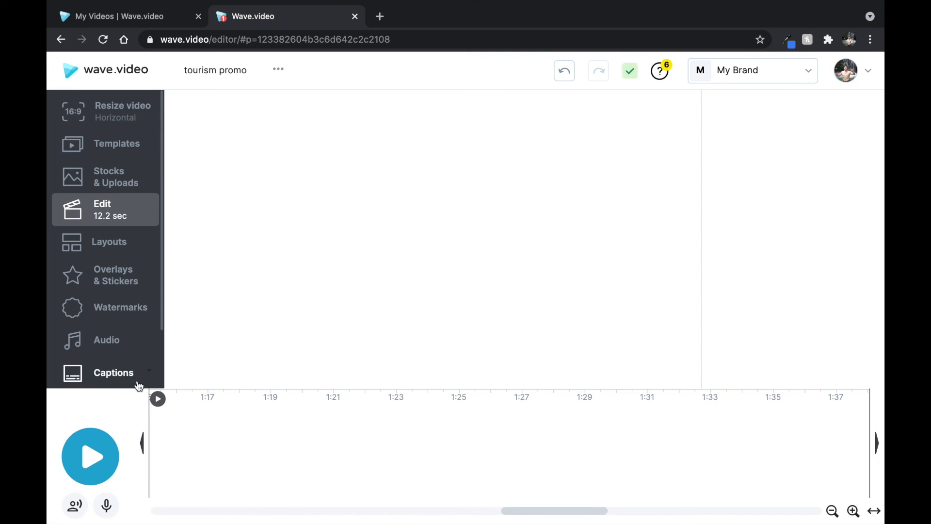
Step: Look at the uploaded files in the audio section and return to the library's music categories
{"action": "left_click", "coordinate": [114, 340]}
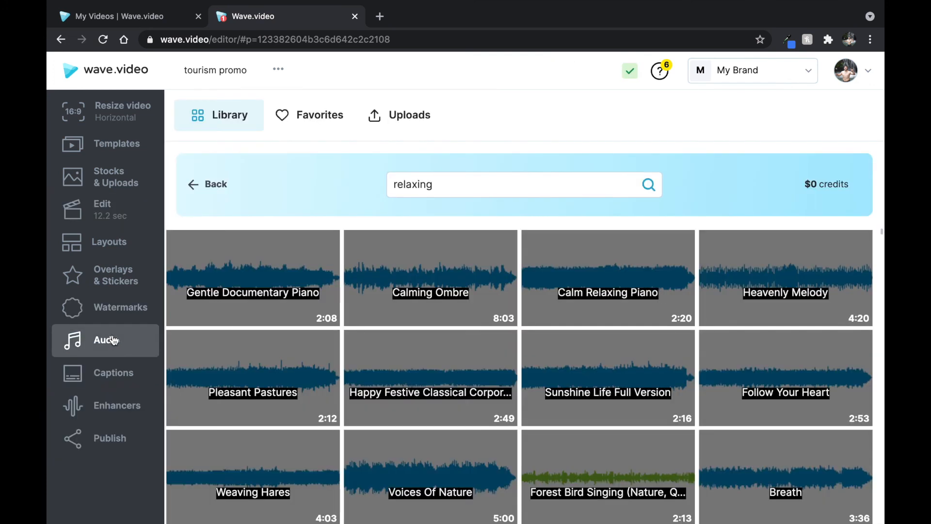
{"action": "left_click", "coordinate": [203, 190]}
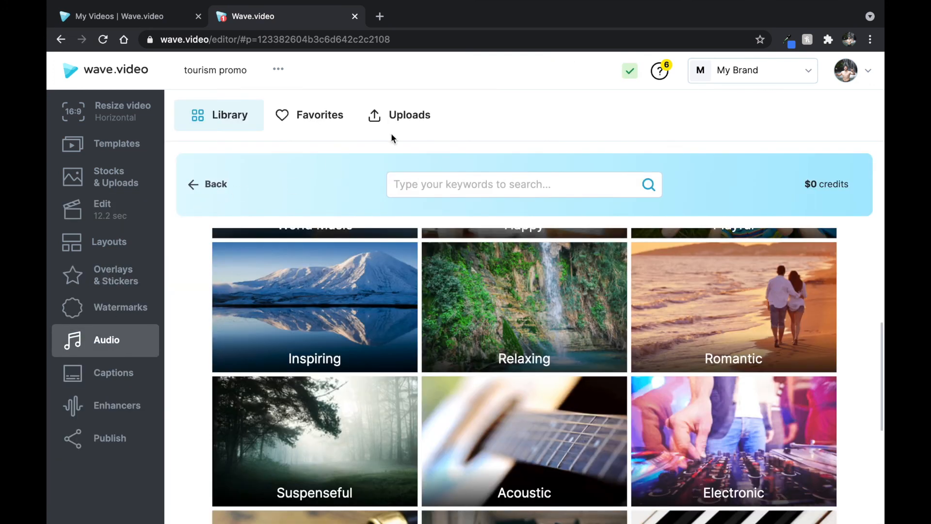
{"action": "left_click", "coordinate": [403, 126]}
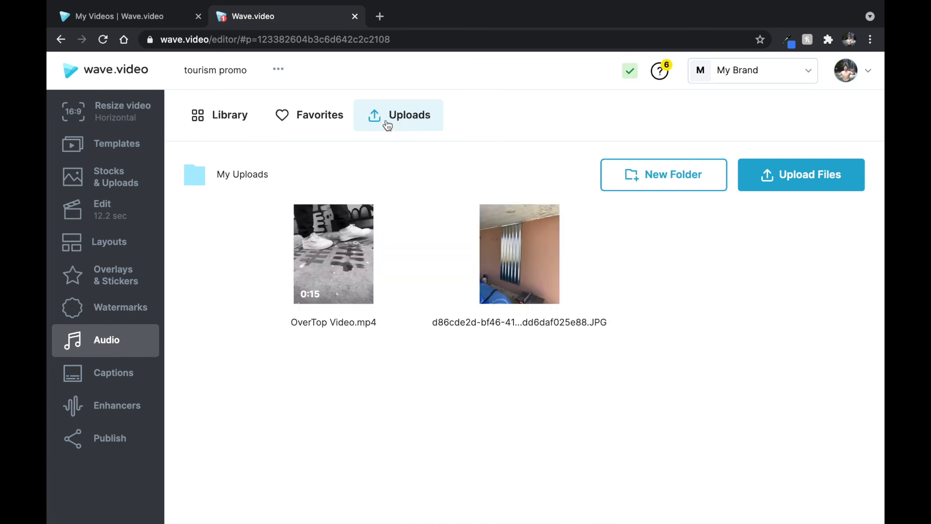
{"action": "left_click", "coordinate": [202, 120]}
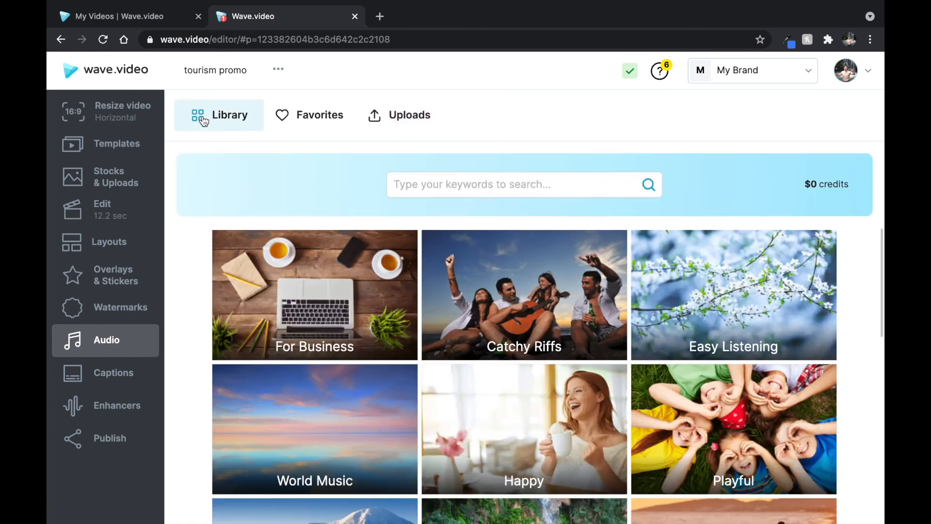
Step: Look at the caption options for automatic or uploaded subtitles, and at the waveform enhancers
{"action": "left_click", "coordinate": [132, 375]}
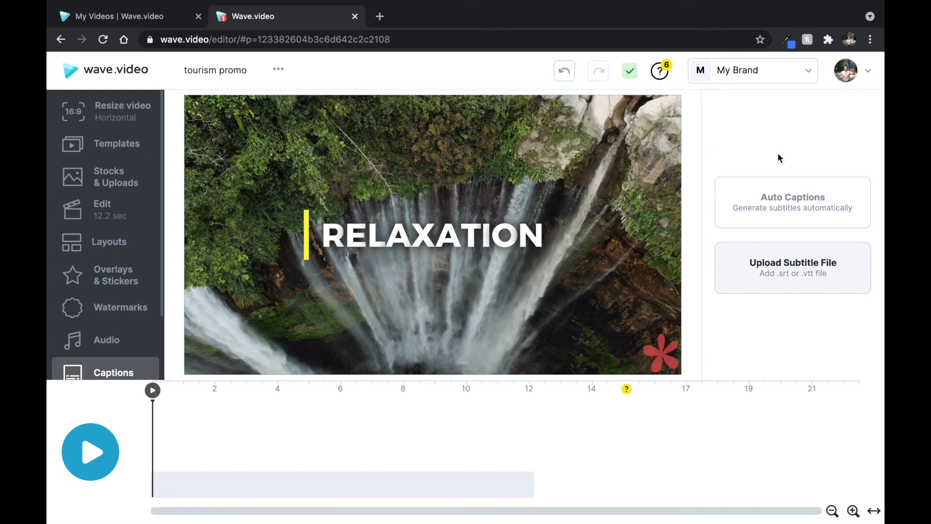
{"action": "left_click", "coordinate": [656, 306]}
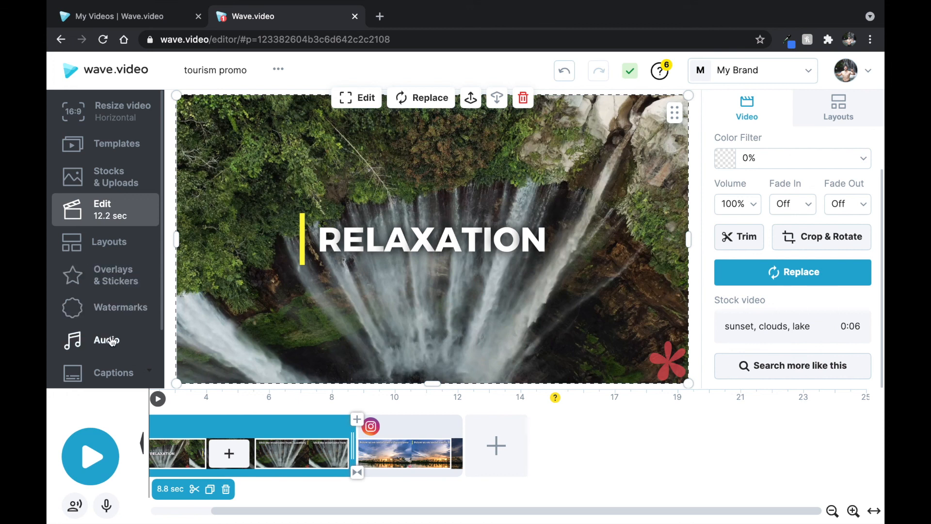
{"action": "left_click", "coordinate": [111, 372]}
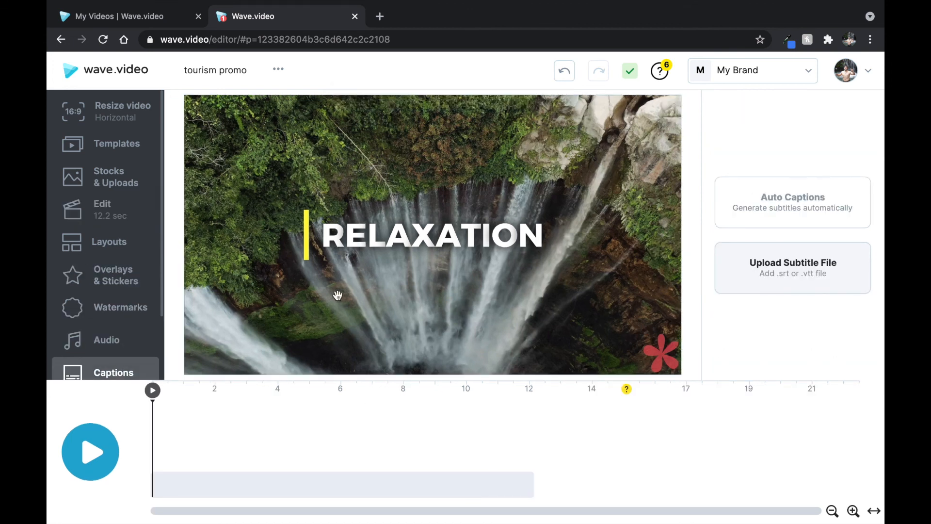
{"action": "scroll", "coordinate": [108, 332], "scroll_direction": "down", "scroll_amount": 2}
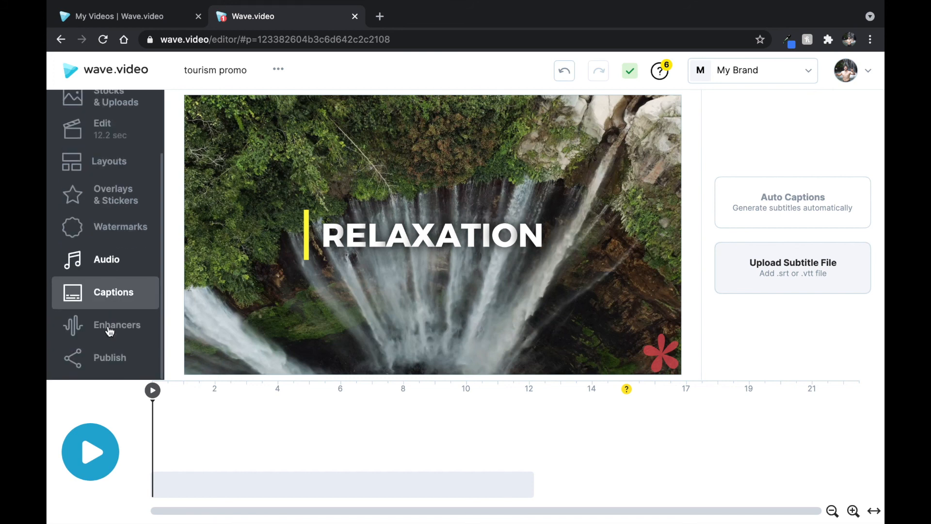
{"action": "left_click", "coordinate": [109, 331]}
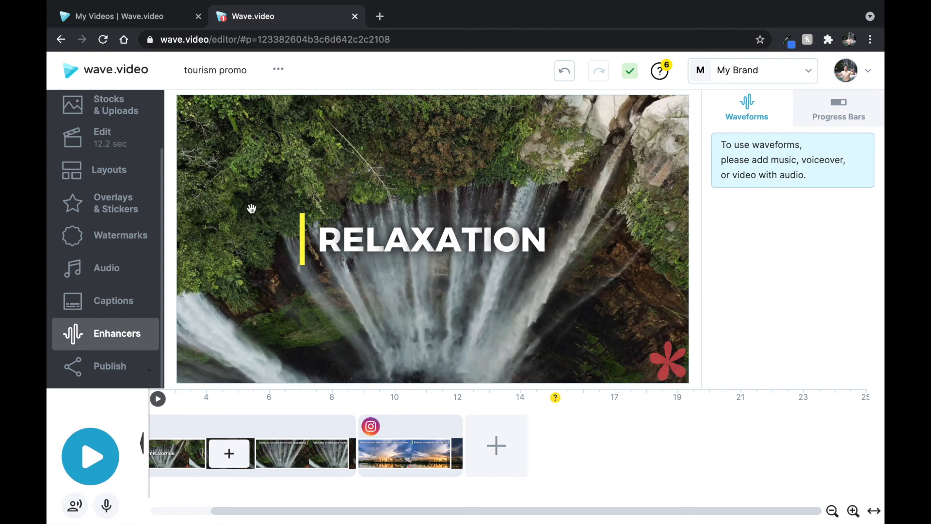
Step: Add the track All Ok from the Happy music category to the video
{"action": "left_click", "coordinate": [124, 270]}
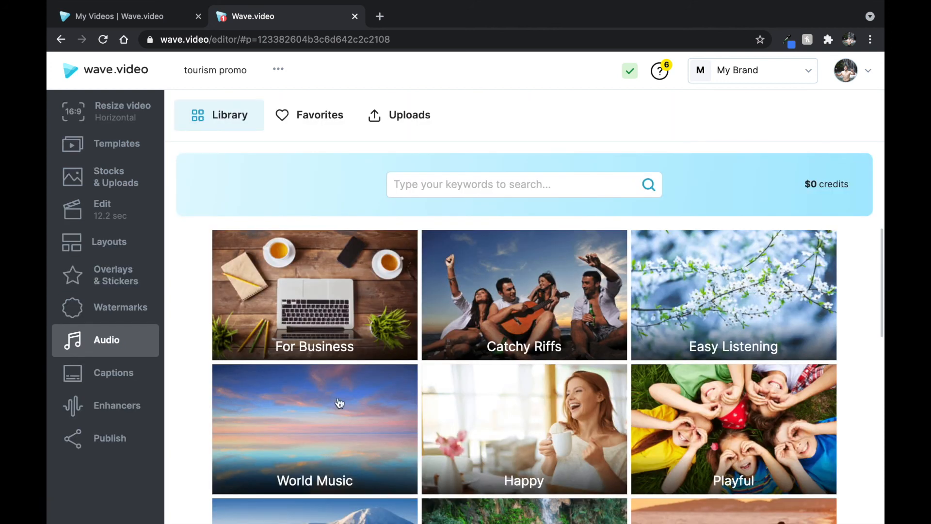
{"action": "left_click", "coordinate": [448, 439]}
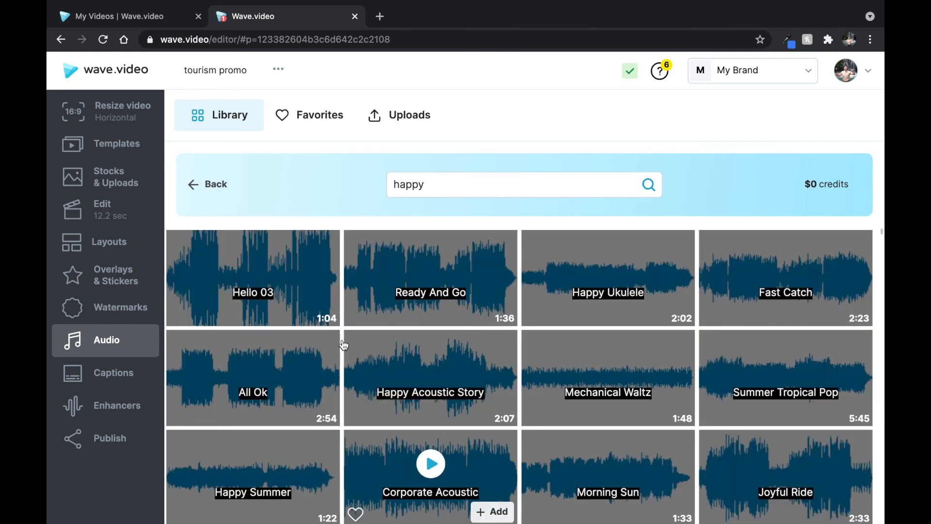
{"action": "left_click", "coordinate": [319, 409]}
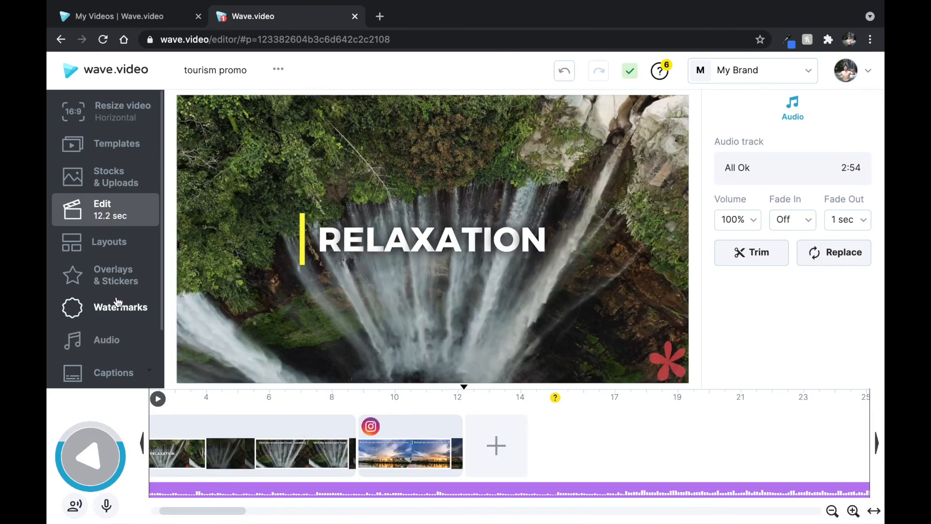
Step: Review the enhancer options and add an audio waveform with the Bars preset to the video
{"action": "scroll", "coordinate": [124, 303], "scroll_direction": "down", "scroll_amount": 2}
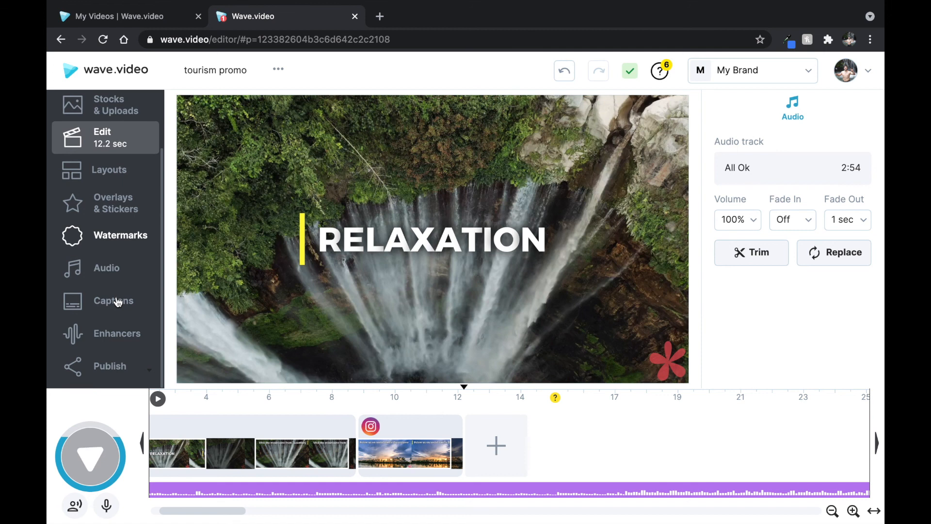
{"action": "left_click", "coordinate": [115, 334]}
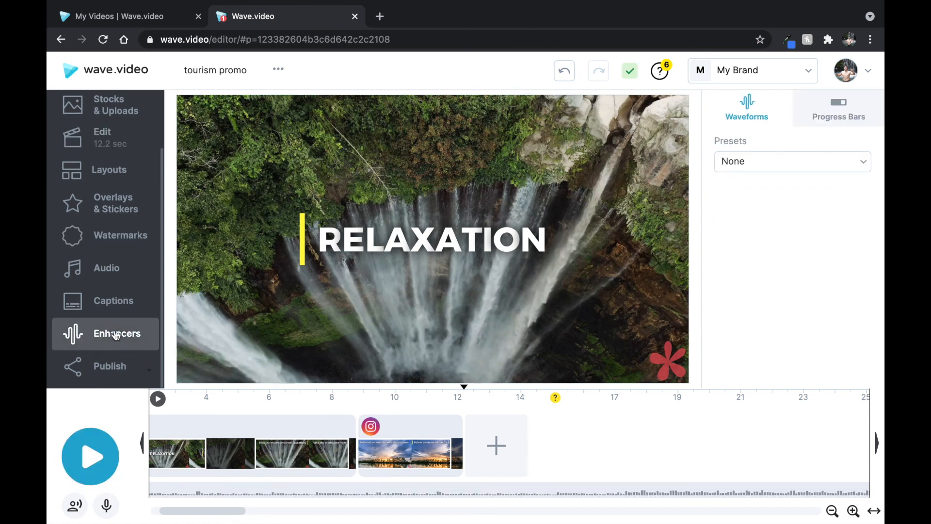
{"action": "left_click", "coordinate": [833, 120]}
{"action": "left_click", "coordinate": [757, 115]}
{"action": "left_click", "coordinate": [798, 164]}
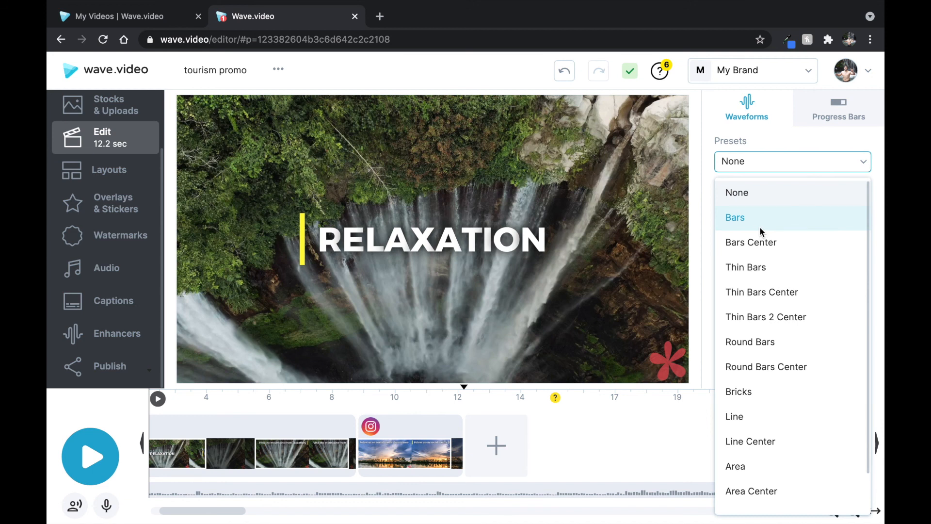
{"action": "scroll", "coordinate": [760, 226], "scroll_direction": "down", "scroll_amount": 1}
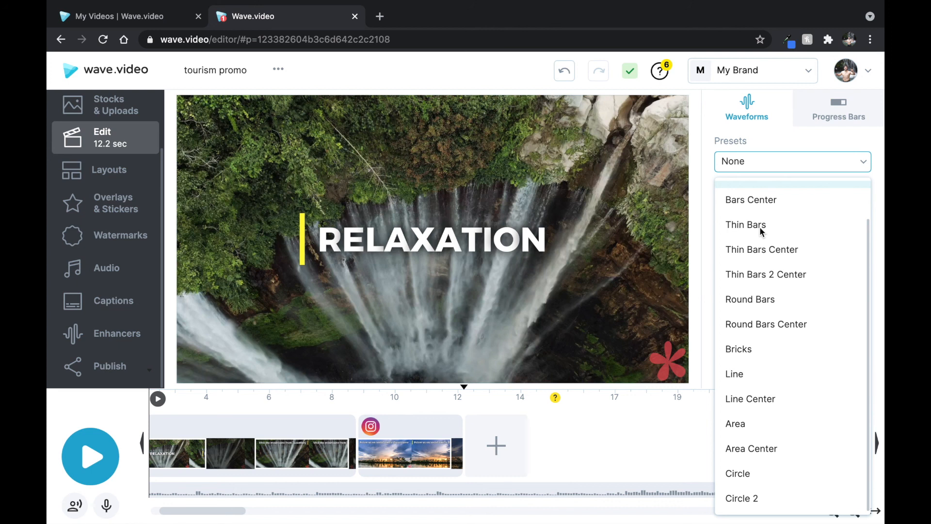
{"action": "scroll", "coordinate": [760, 226], "scroll_direction": "up", "scroll_amount": 1}
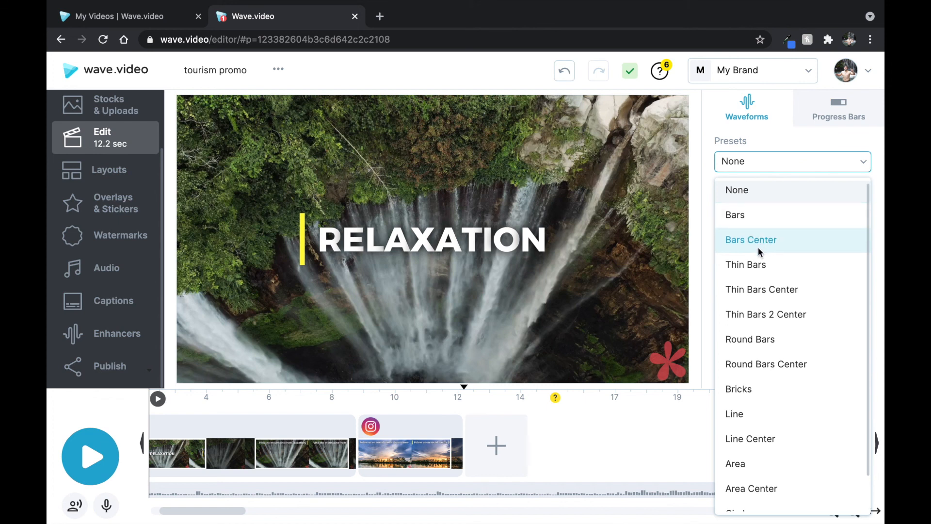
{"action": "left_click", "coordinate": [728, 219]}
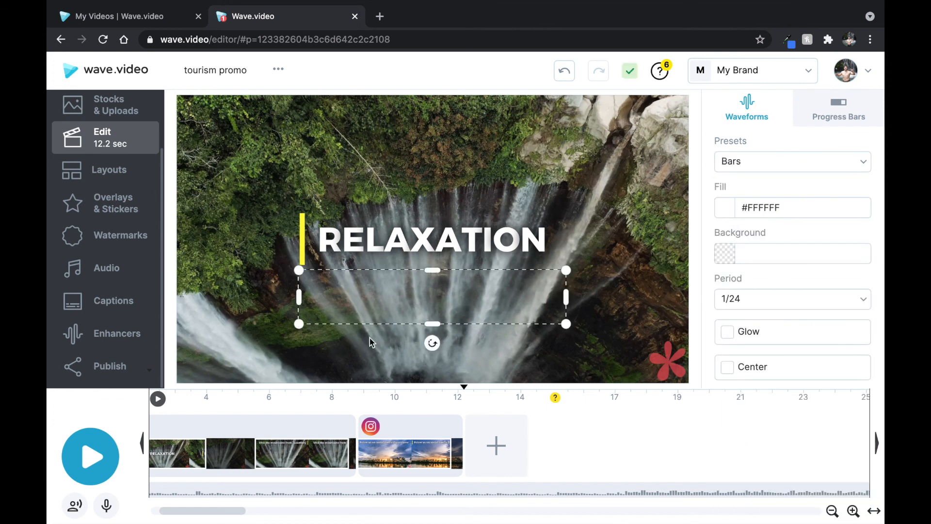
Step: Play the video to preview the Bars waveform, pause at the sunset clip and select the waveform
{"action": "left_click", "coordinate": [81, 462]}
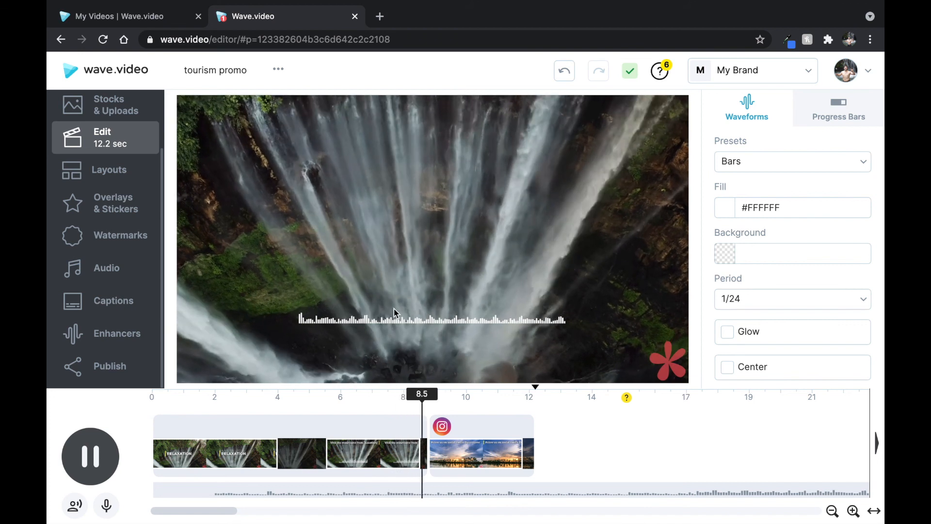
{"action": "left_click", "coordinate": [103, 455]}
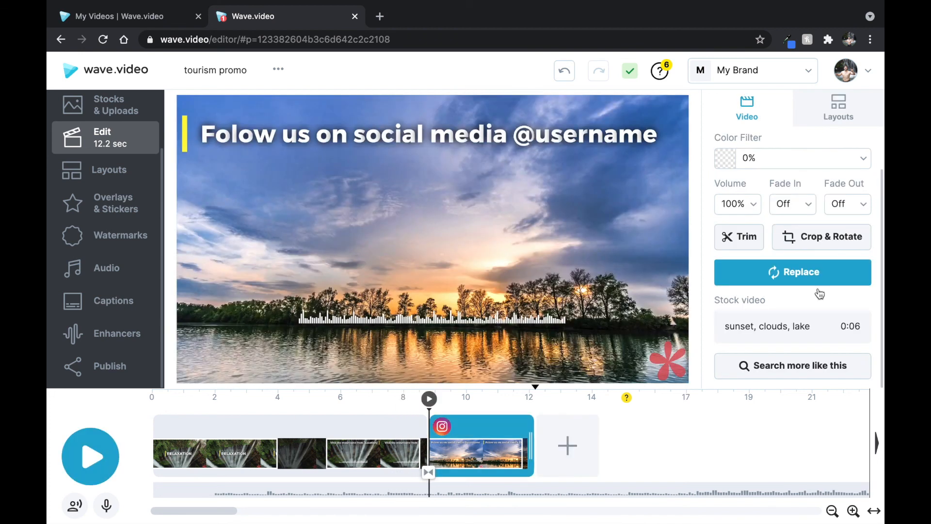
{"action": "left_click", "coordinate": [446, 327]}
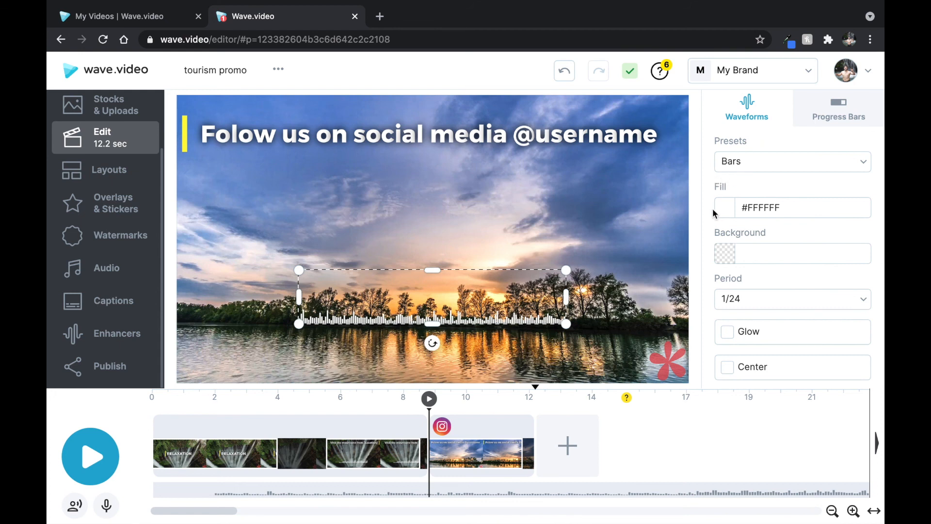